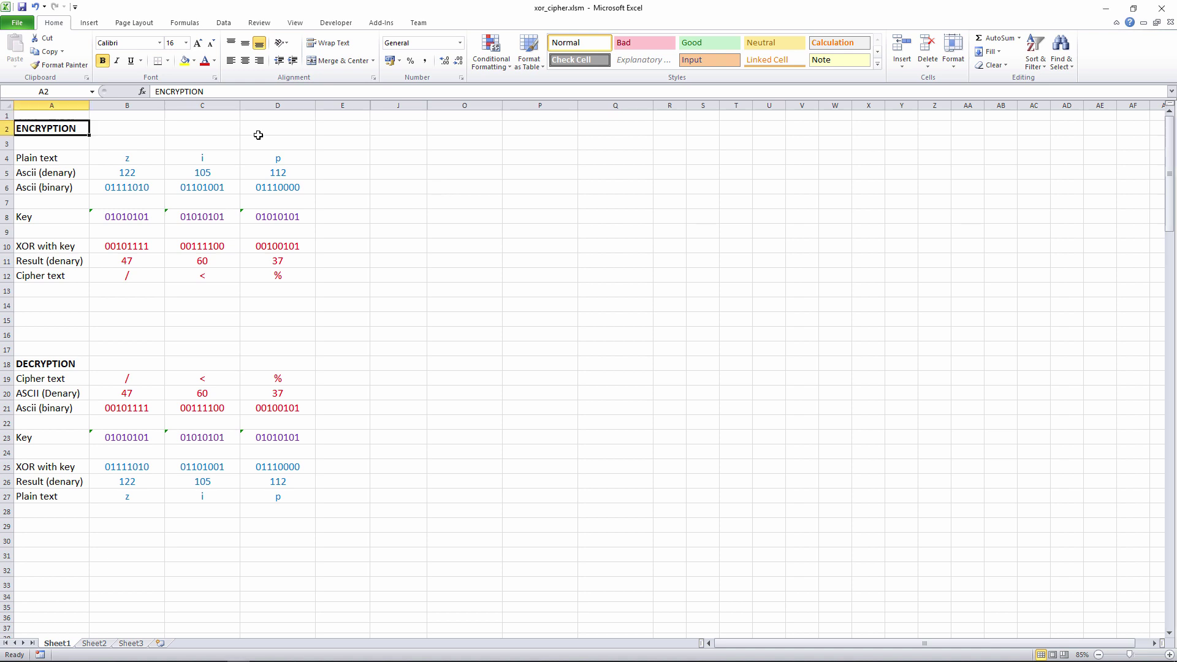
# - Step through the plain-text letters in row 4 and the ASCII code formulas in row 5
pyautogui.click(160, 160)
pyautogui.click(230, 160)
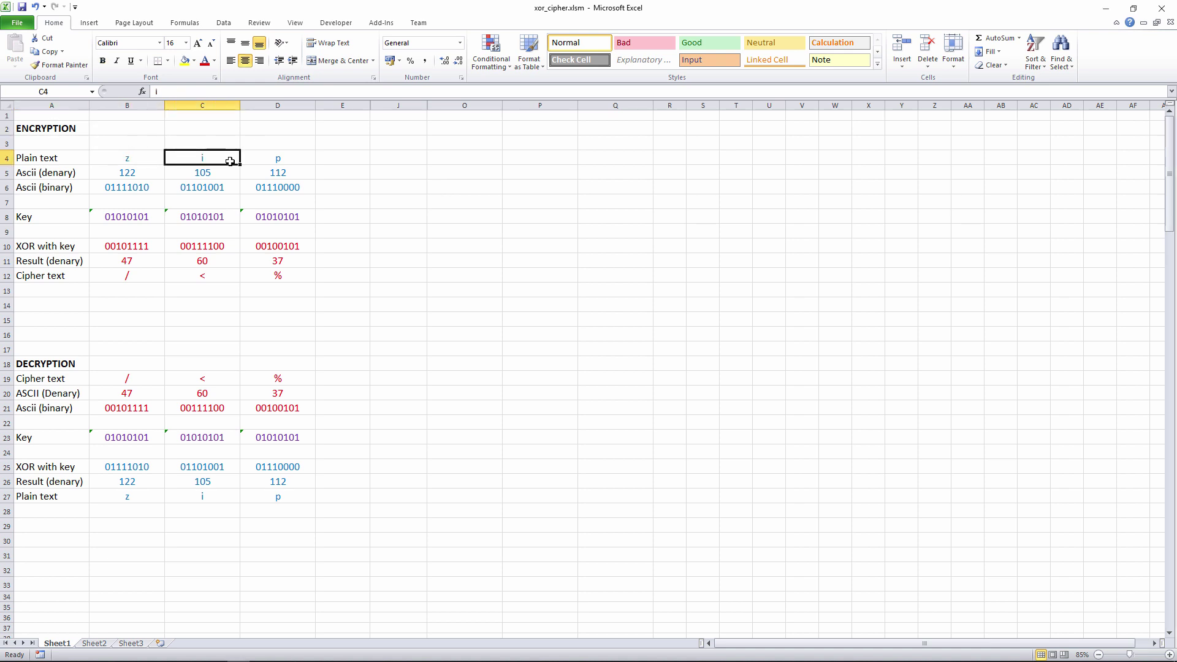
pyautogui.click(271, 161)
pyautogui.click(199, 162)
pyautogui.click(128, 155)
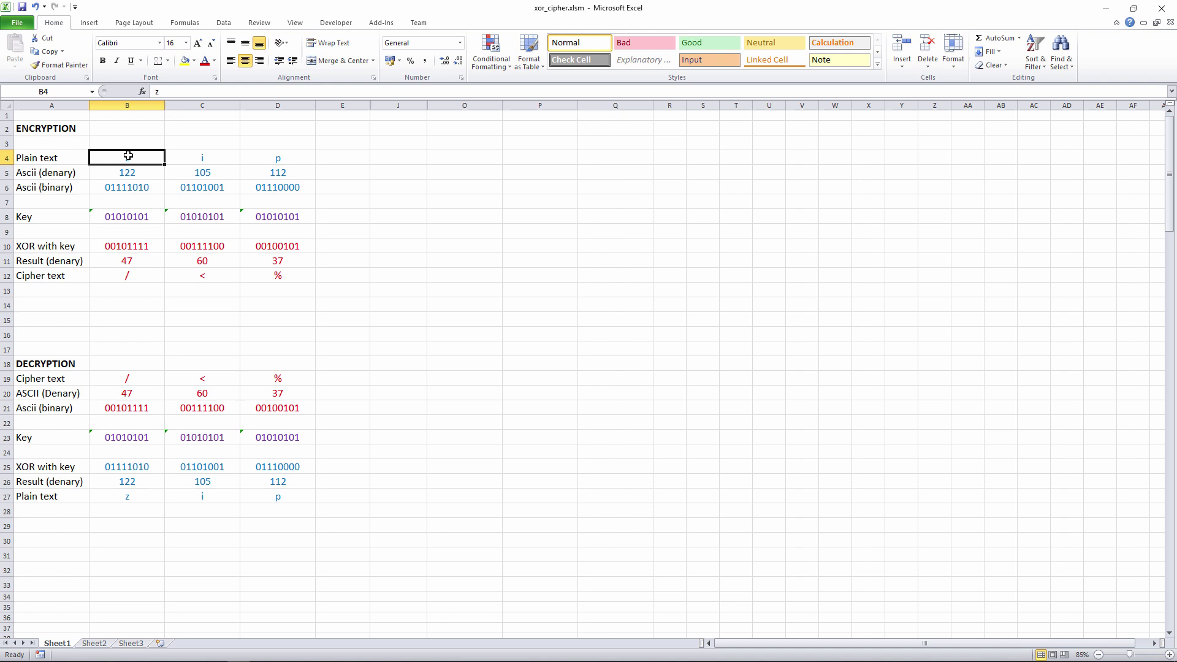
pyautogui.click(127, 172)
pyautogui.click(195, 171)
pyautogui.click(258, 173)
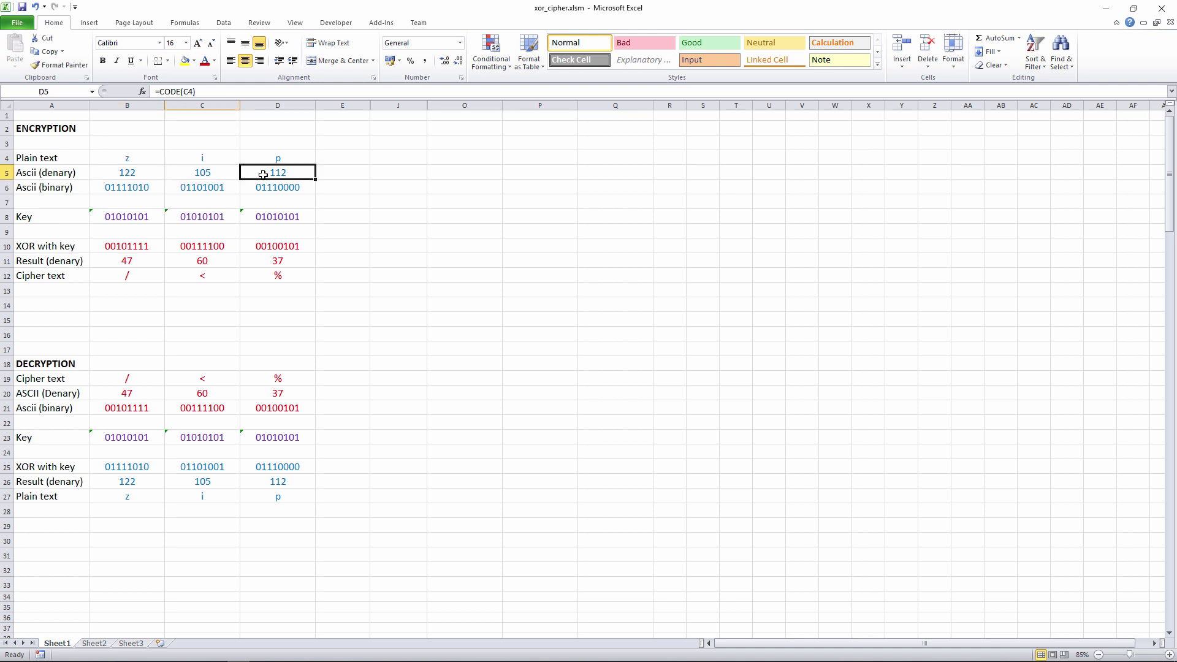
pyautogui.click(145, 168)
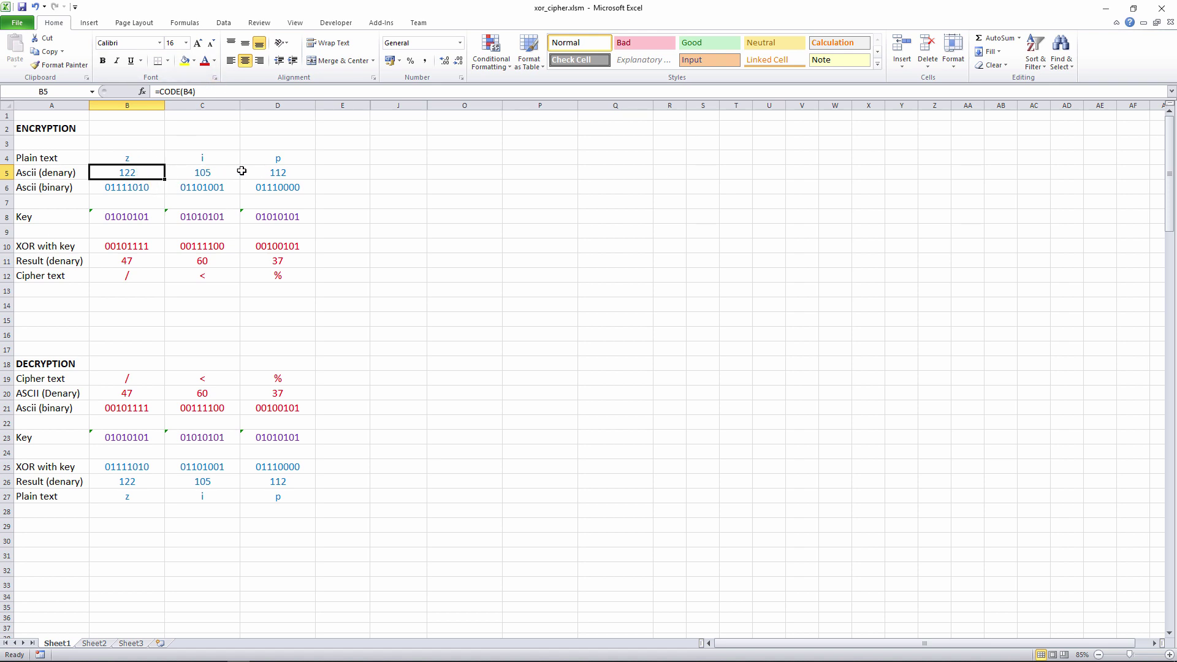
# - Inspect the binary ASCII values in row 6, the key in B8, and the myXOR formula in B10
pyautogui.click(127, 187)
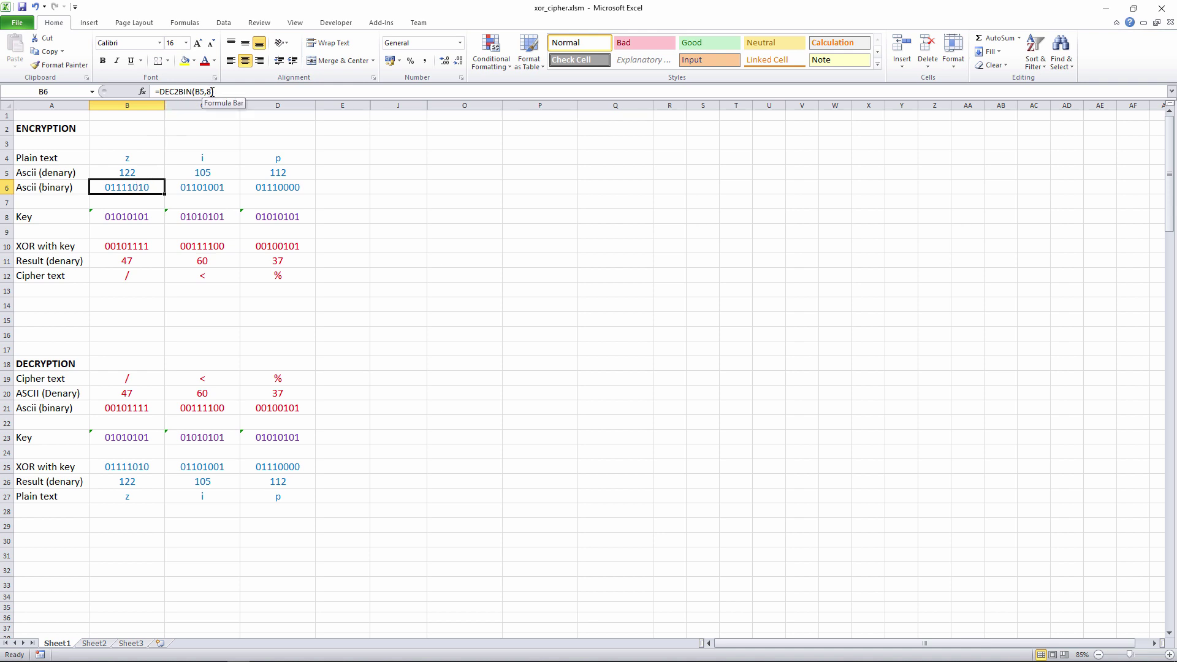
pyautogui.press('Right')
pyautogui.press('Right')
pyautogui.press('Left')
pyautogui.press('Left')
pyautogui.press('Right')
pyautogui.press('Right')
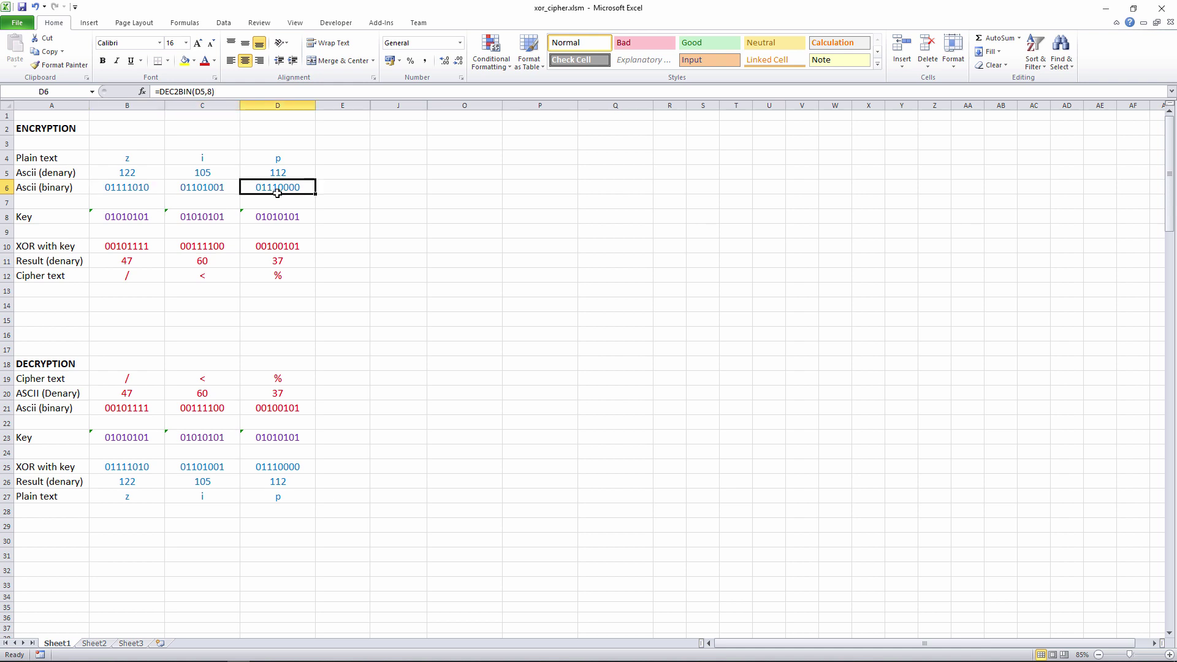
pyautogui.press('Left')
pyautogui.press('Left')
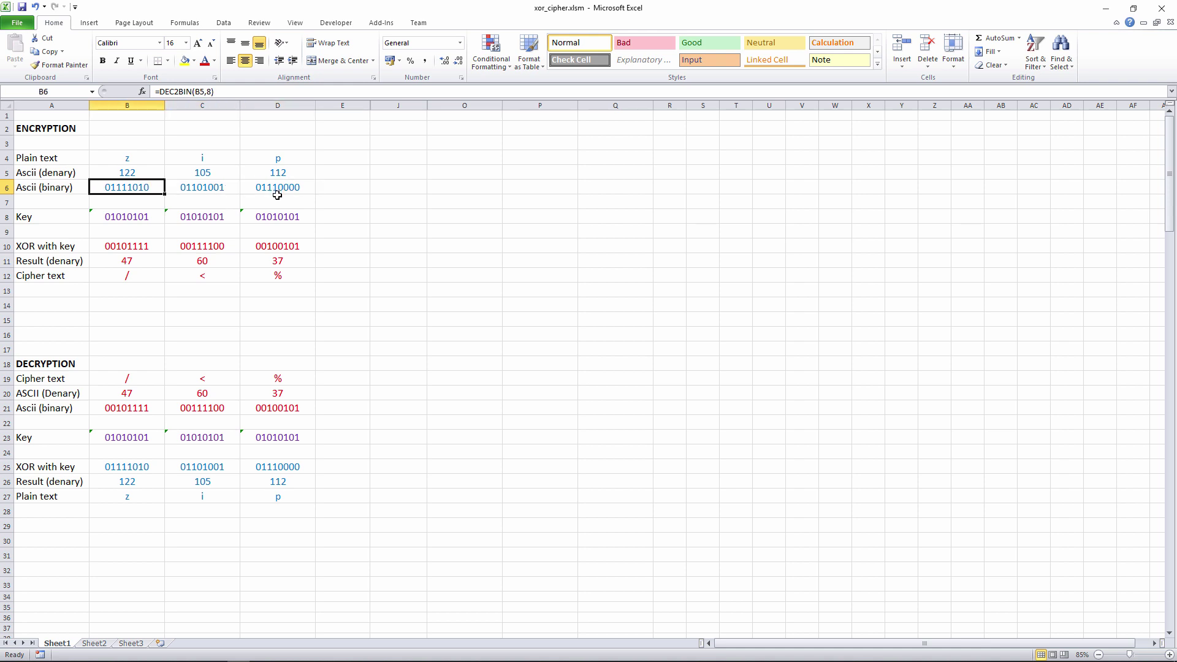
pyautogui.press('Down')
pyautogui.press('Down')
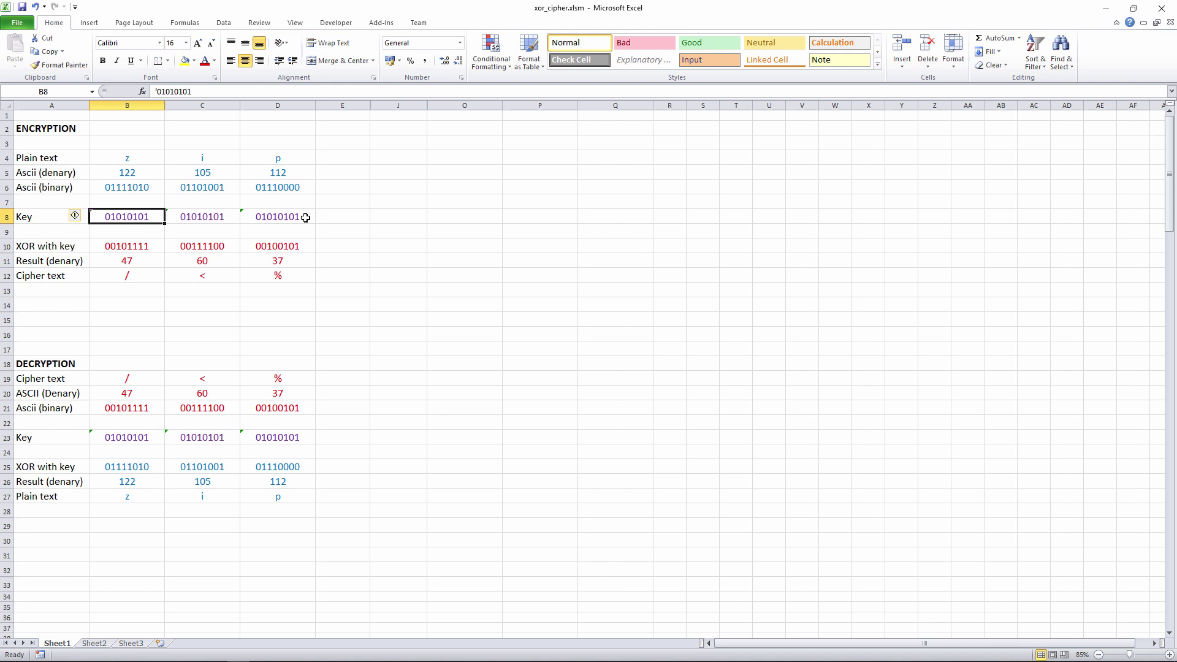
pyautogui.press('Down')
pyautogui.press('Down')
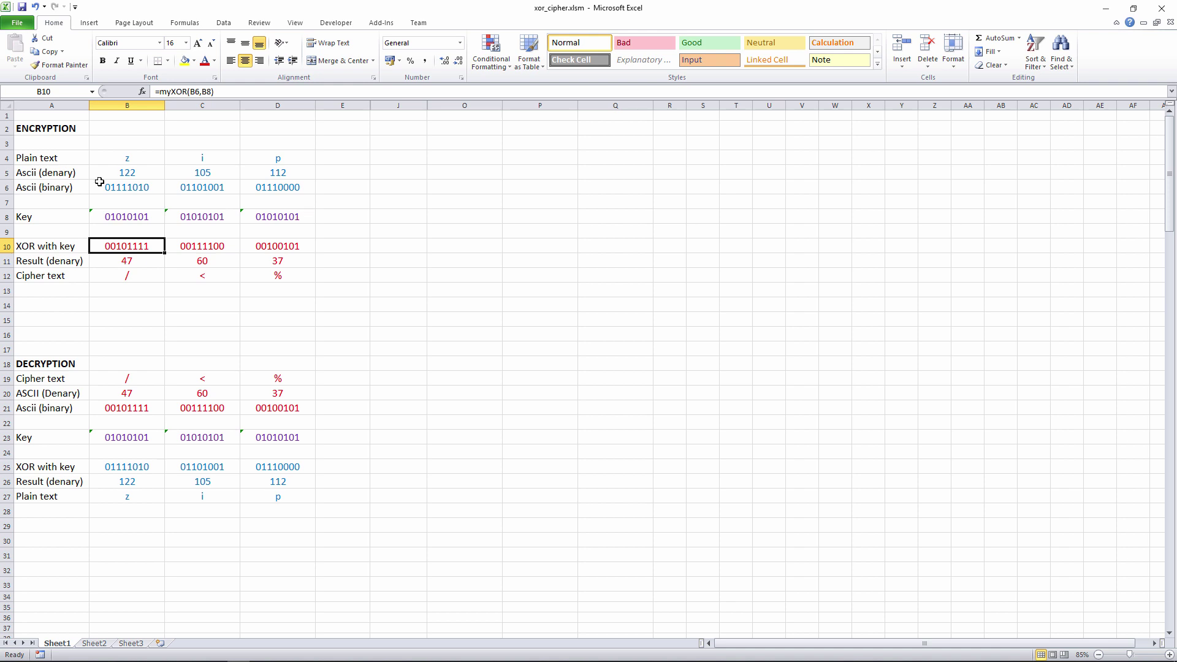
pyautogui.click(234, 92)
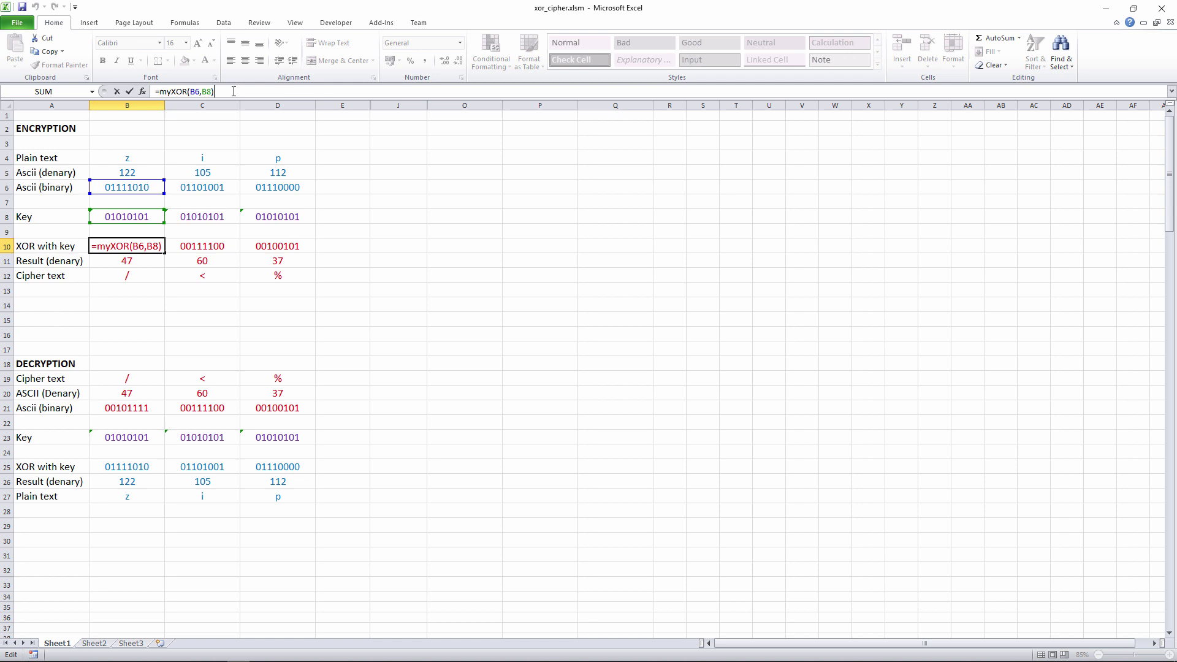
pyautogui.click(206, 128)
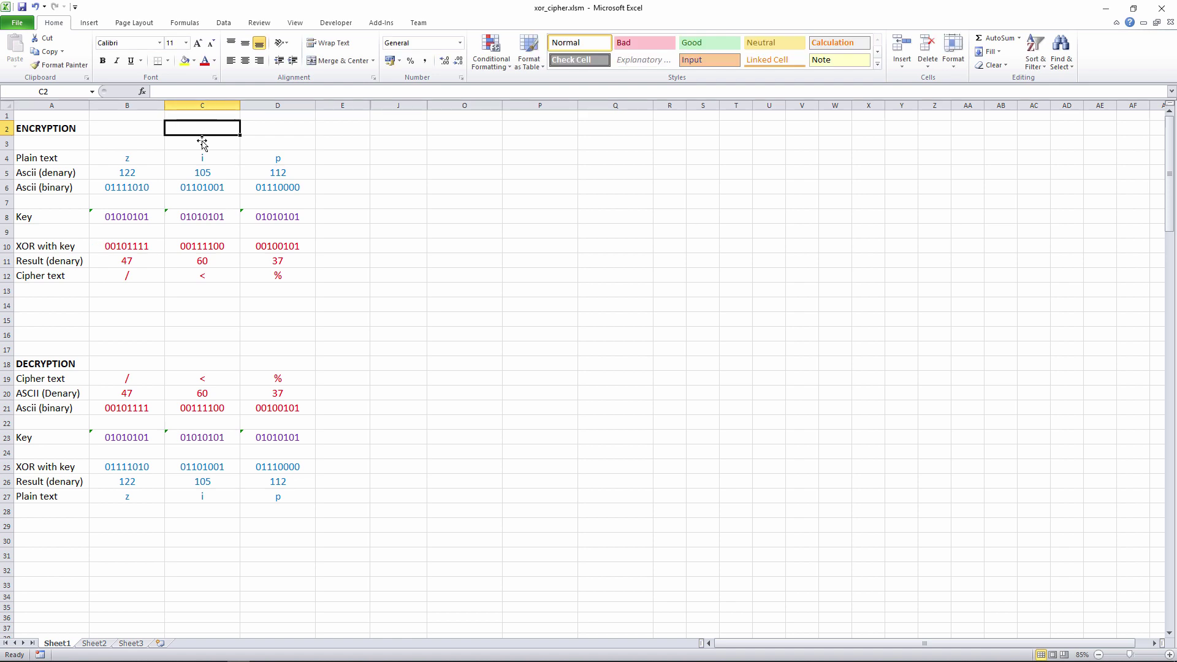
pyautogui.click(143, 217)
pyautogui.click(138, 247)
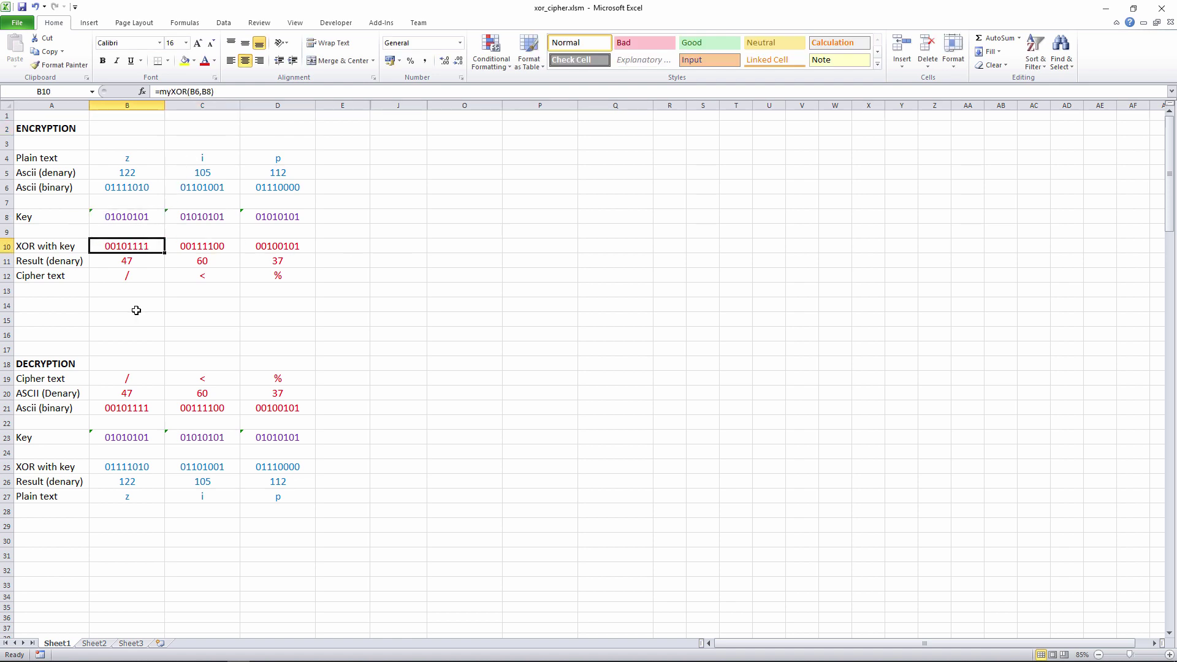
# - Open Module1 from the Modules folder in the VBA editor
pyautogui.hotkey('alt', 'F11')
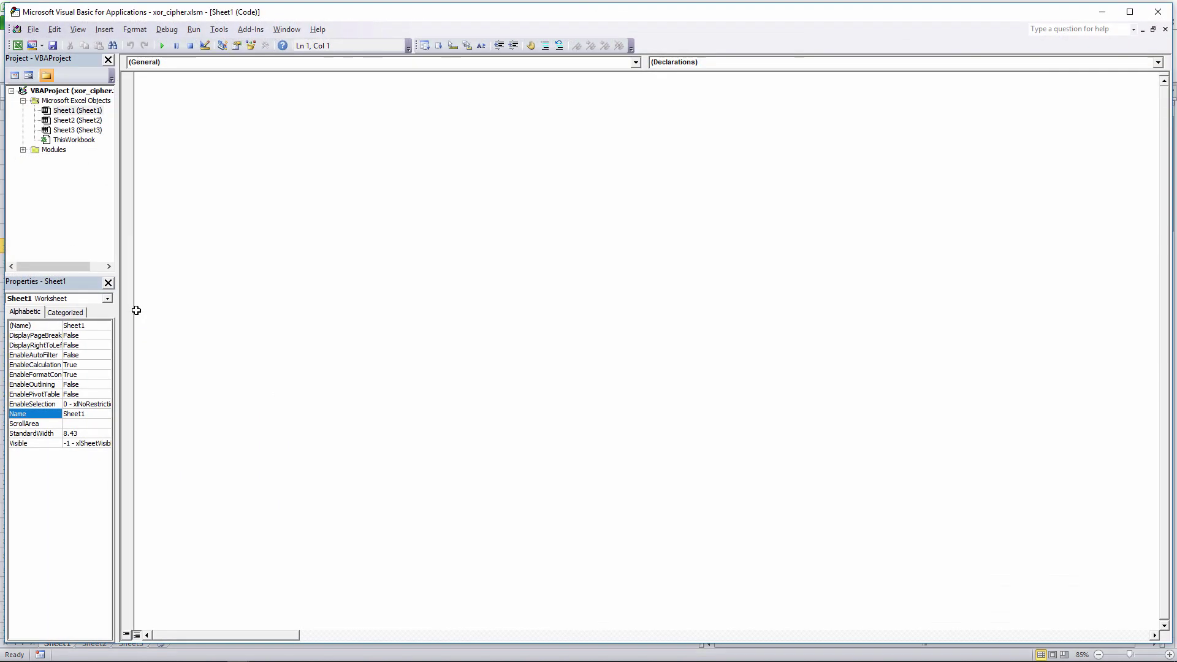
pyautogui.click(23, 150)
pyautogui.doubleClick(54, 161)
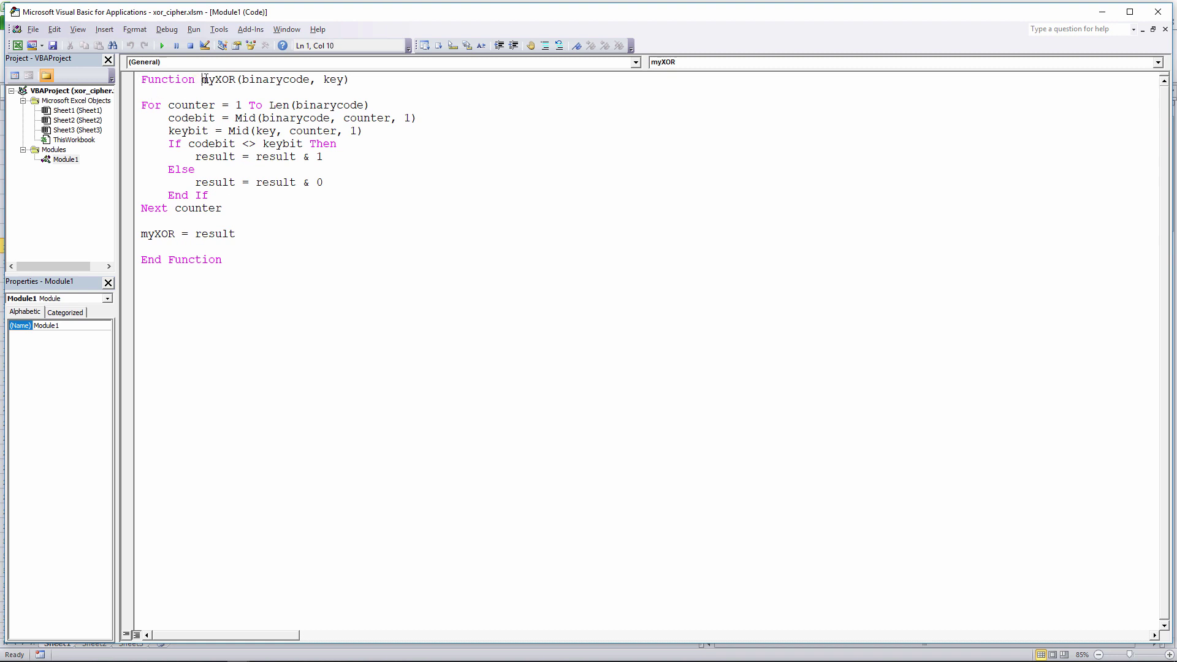
# - Highlight the myXOR function name, the For…Next counter loop and its Len(binarycode) limit
pyautogui.moveTo(201, 81); pyautogui.dragTo(343, 81)
pyautogui.click(325, 80)
pyautogui.moveTo(142, 105); pyautogui.dragTo(236, 206)
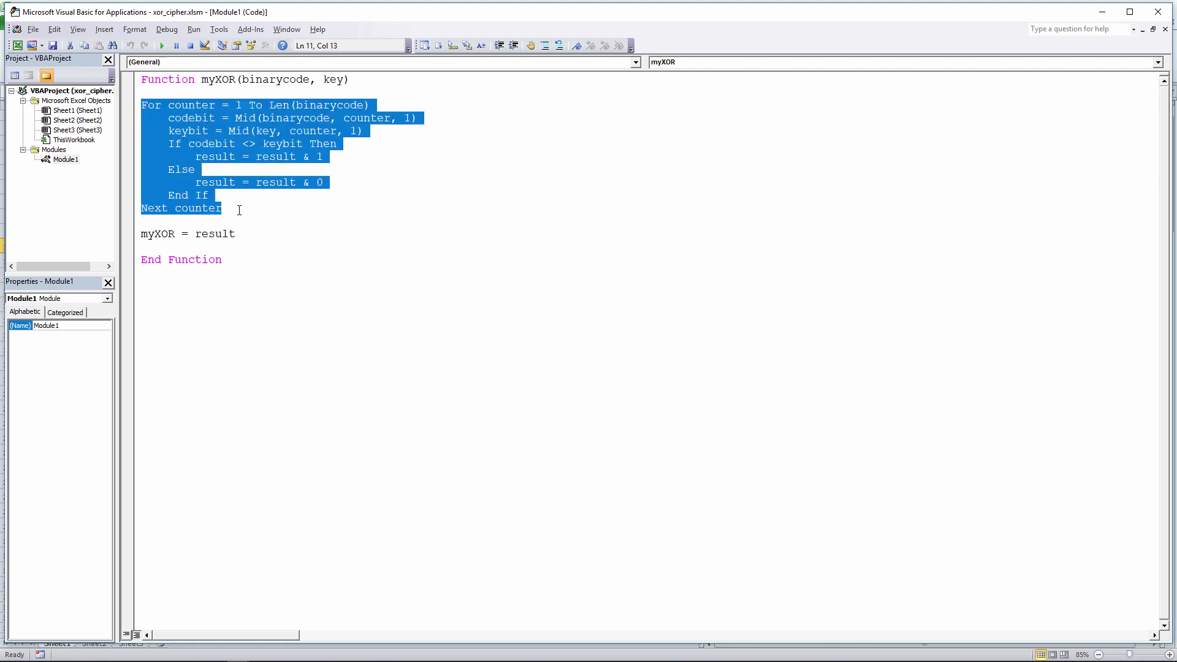
pyautogui.click(239, 211)
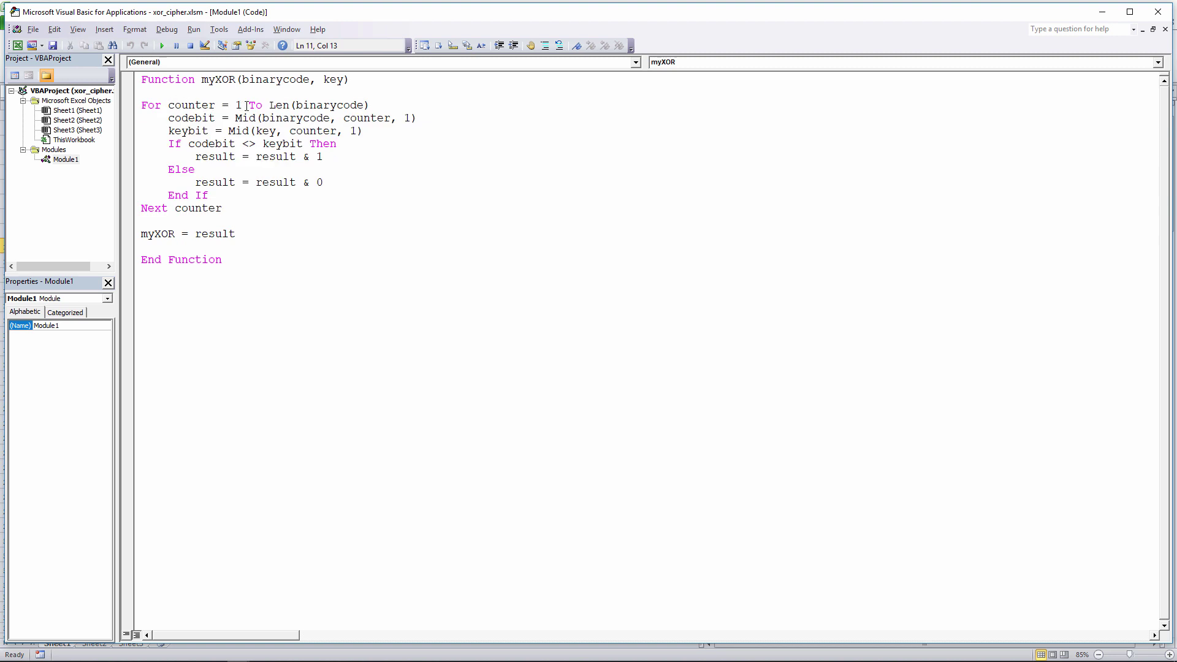
pyautogui.moveTo(270, 106); pyautogui.dragTo(369, 105)
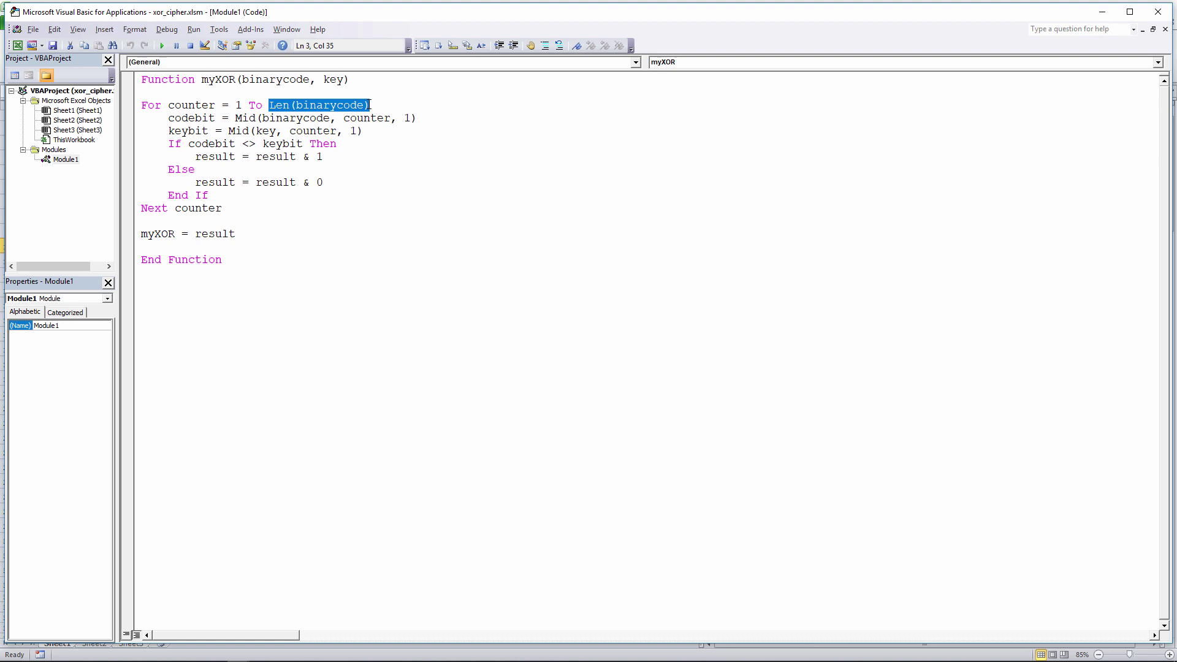
# - Retype the bracket after Mid to show its hints, pointing out the counter and length 1 arguments
pyautogui.click(262, 118)
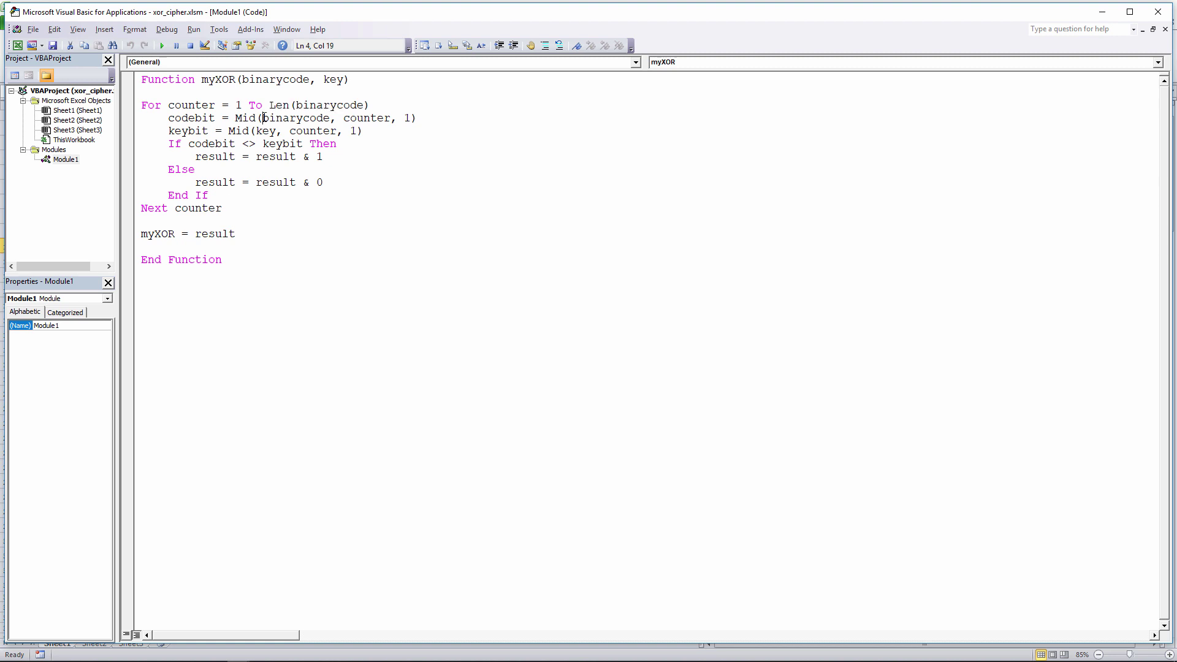
pyautogui.press('BackSpace')
pyautogui.write('(')
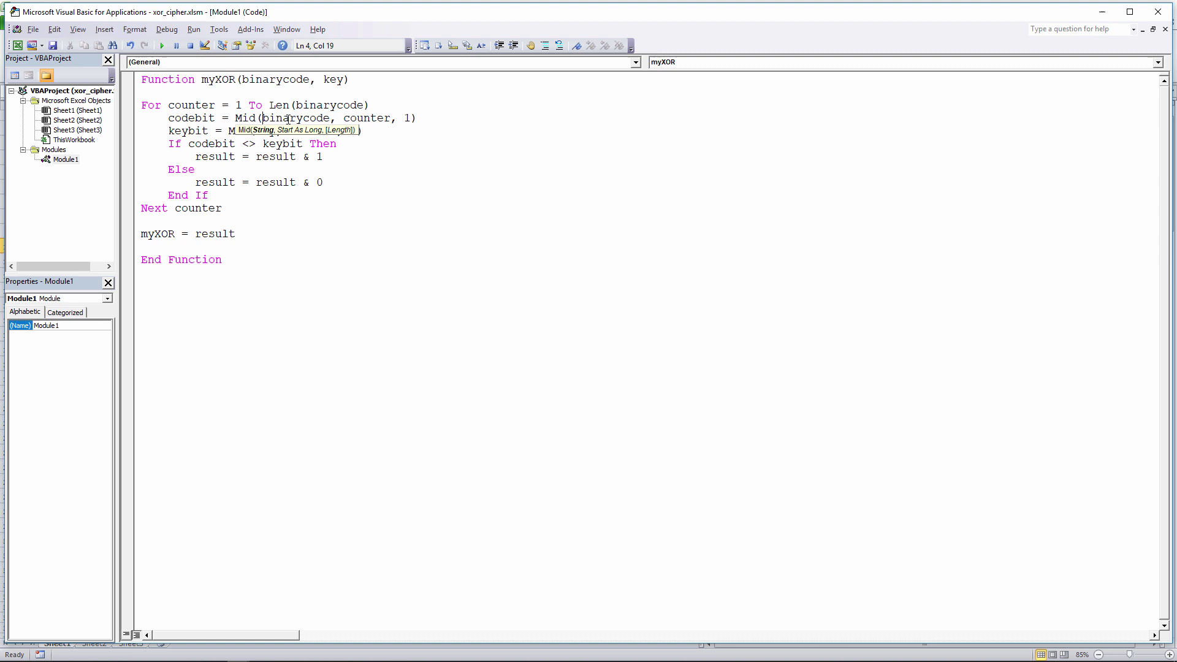
pyautogui.click(353, 118)
pyautogui.press('Right')
pyautogui.press('Right')
pyautogui.press('Right')
# - Highlight the codebit <> keybit comparison and the 1 or 0 added to result
pyautogui.click(196, 131)
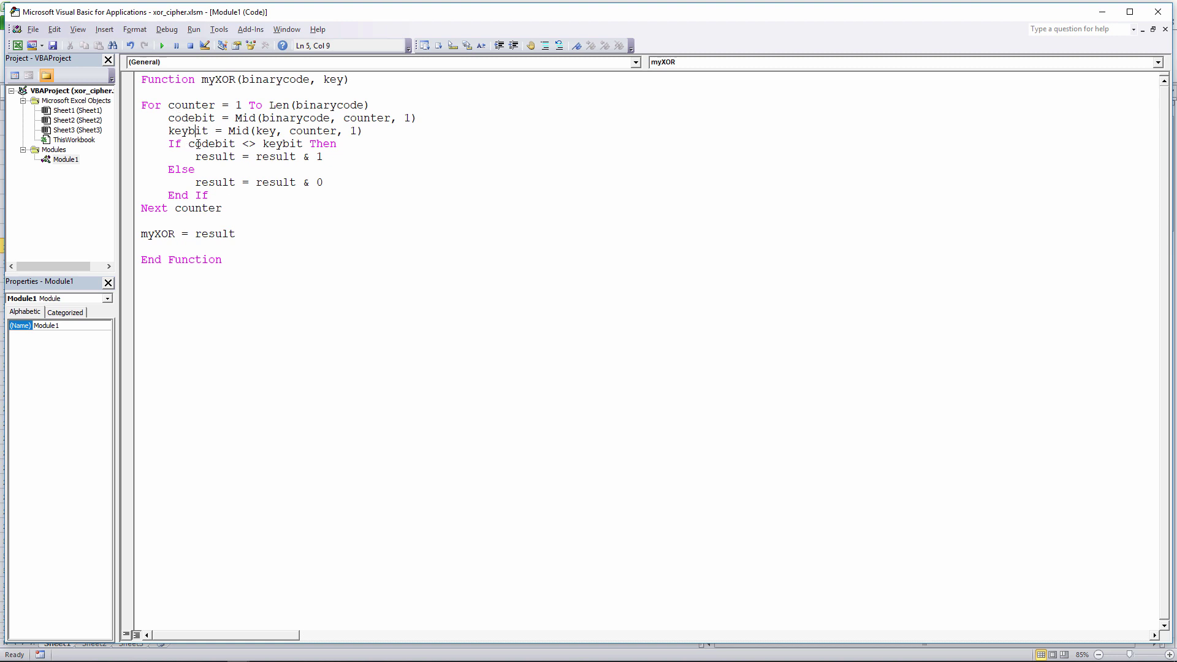
pyautogui.moveTo(187, 144); pyautogui.dragTo(309, 156)
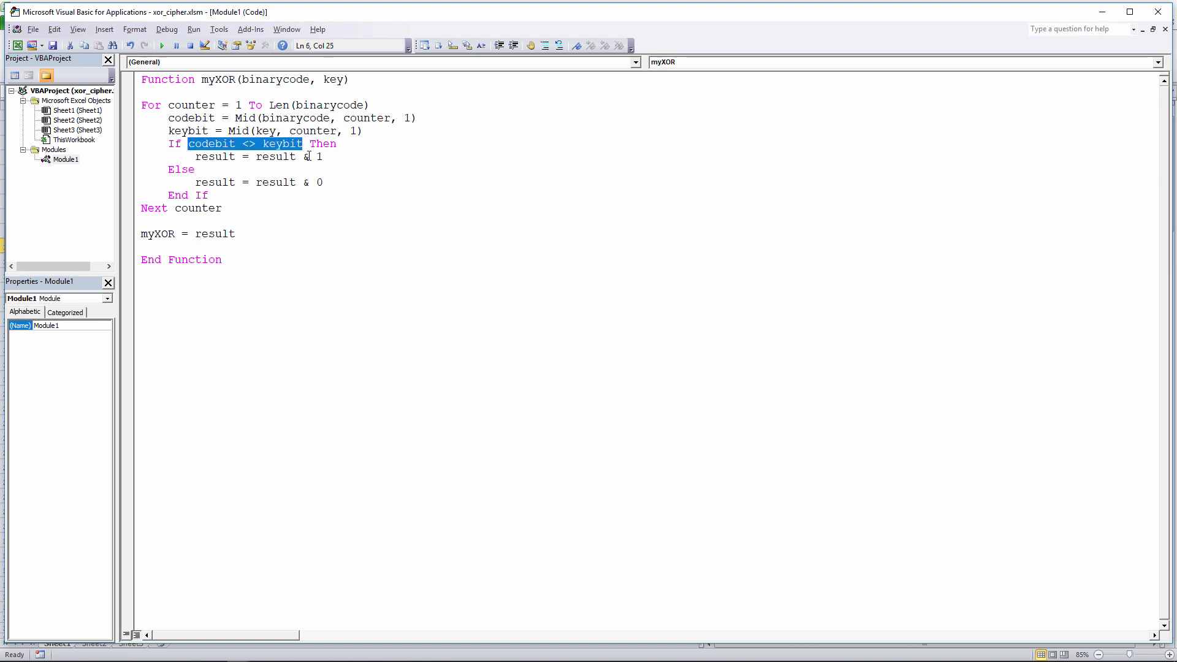
pyautogui.doubleClick(318, 157)
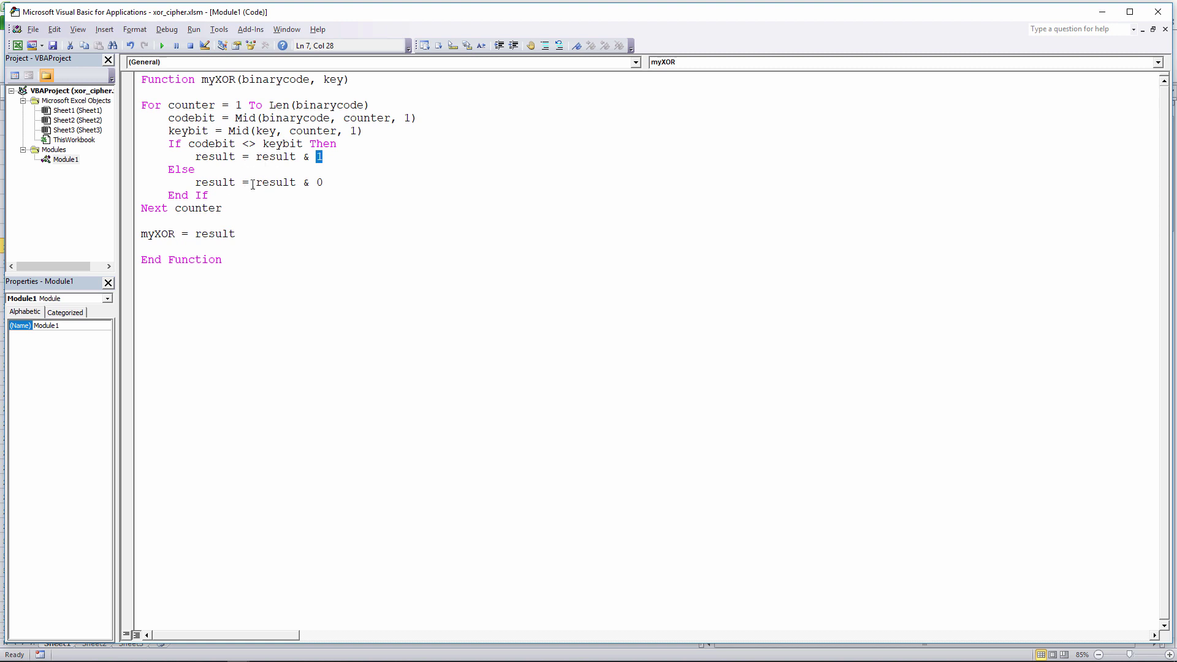
pyautogui.doubleClick(320, 183)
pyautogui.click(324, 183)
# - Highlight the two Mid extractions, the Else branch result and the myXOR = result line, then return to Excel
pyautogui.moveTo(235, 117); pyautogui.dragTo(416, 122)
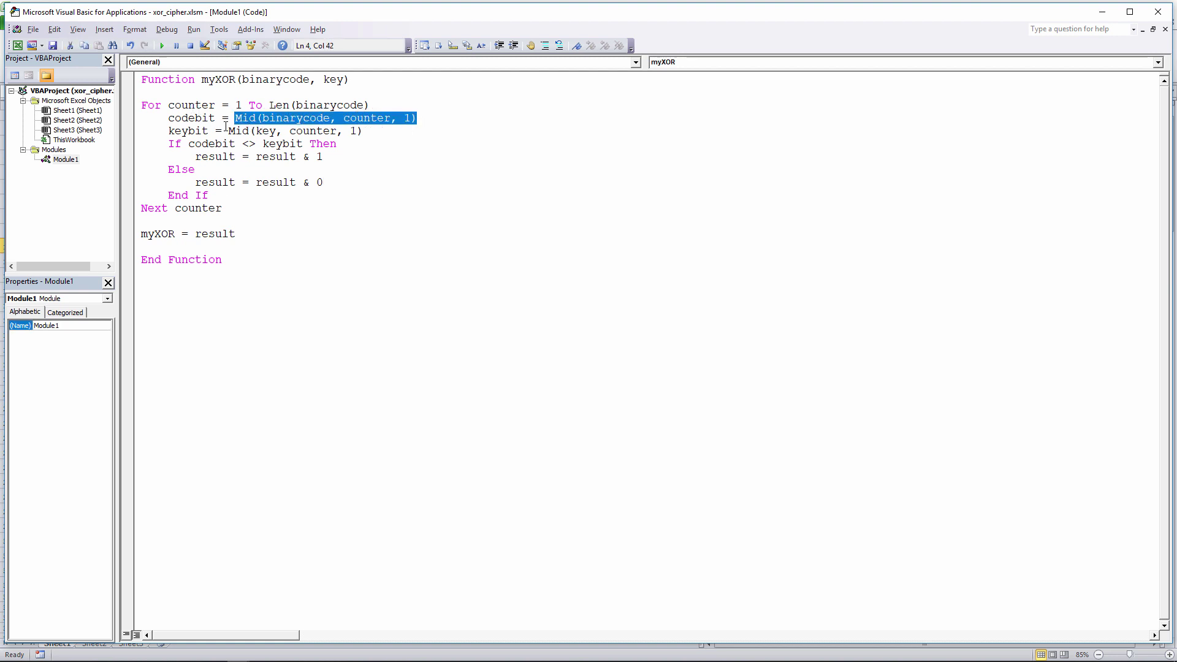
pyautogui.moveTo(229, 130); pyautogui.dragTo(380, 130)
pyautogui.click(353, 146)
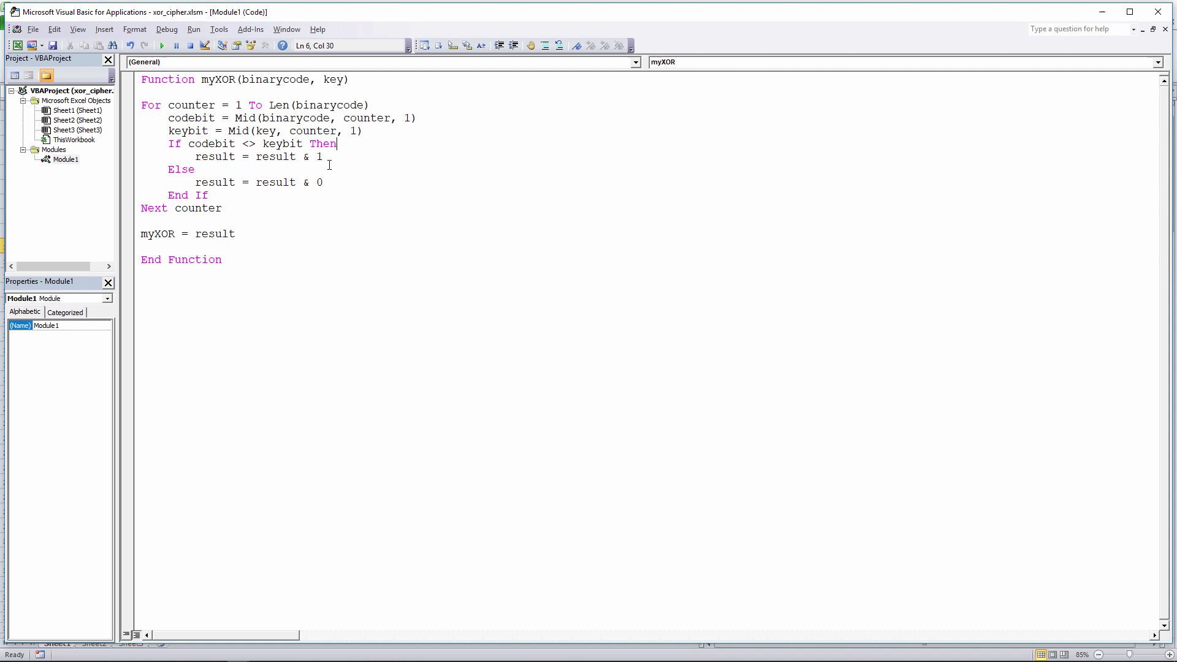
pyautogui.doubleClick(223, 182)
pyautogui.moveTo(235, 233); pyautogui.dragTo(138, 236)
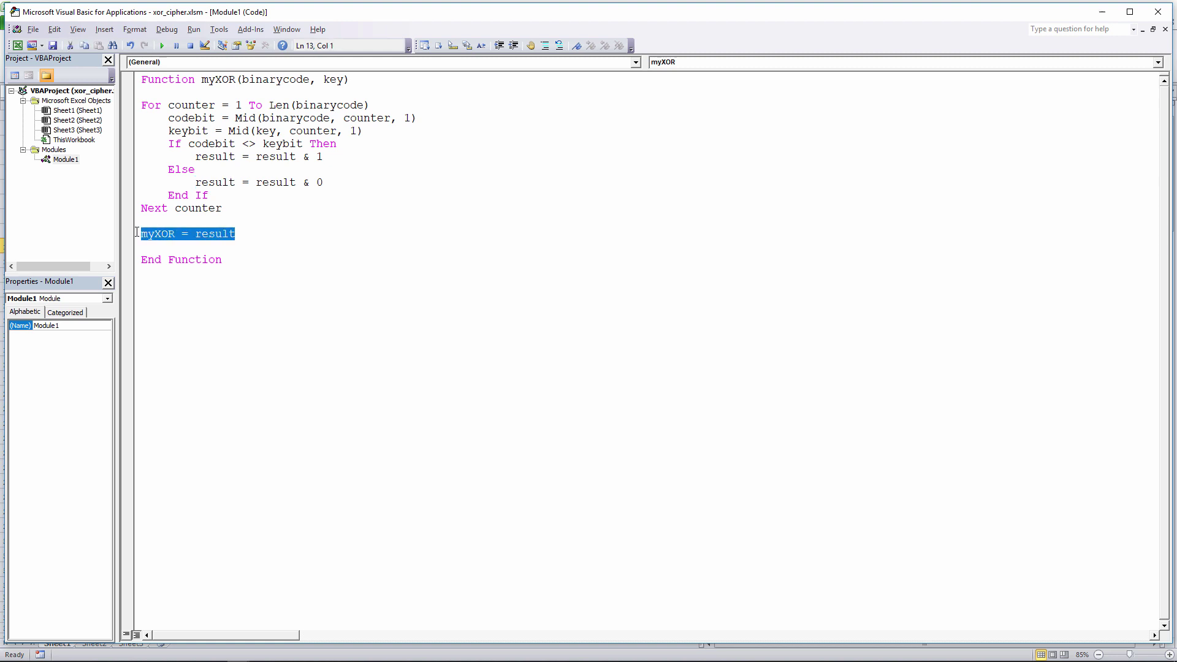
pyautogui.click(249, 224)
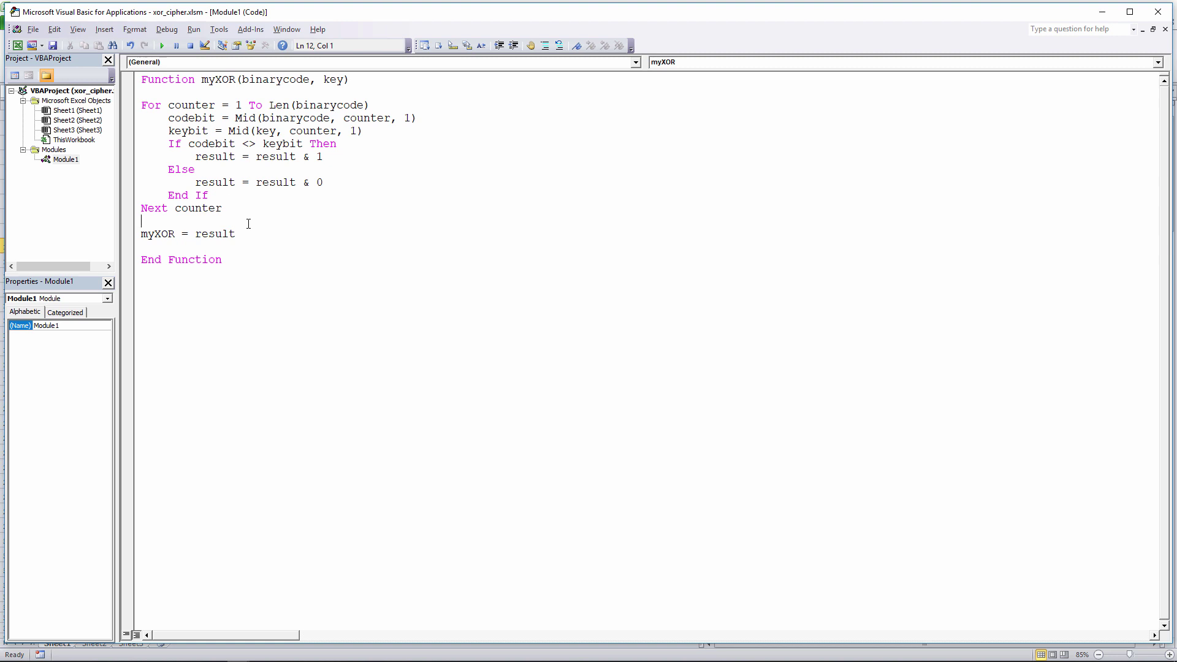
pyautogui.hotkey('alt', 'F11')
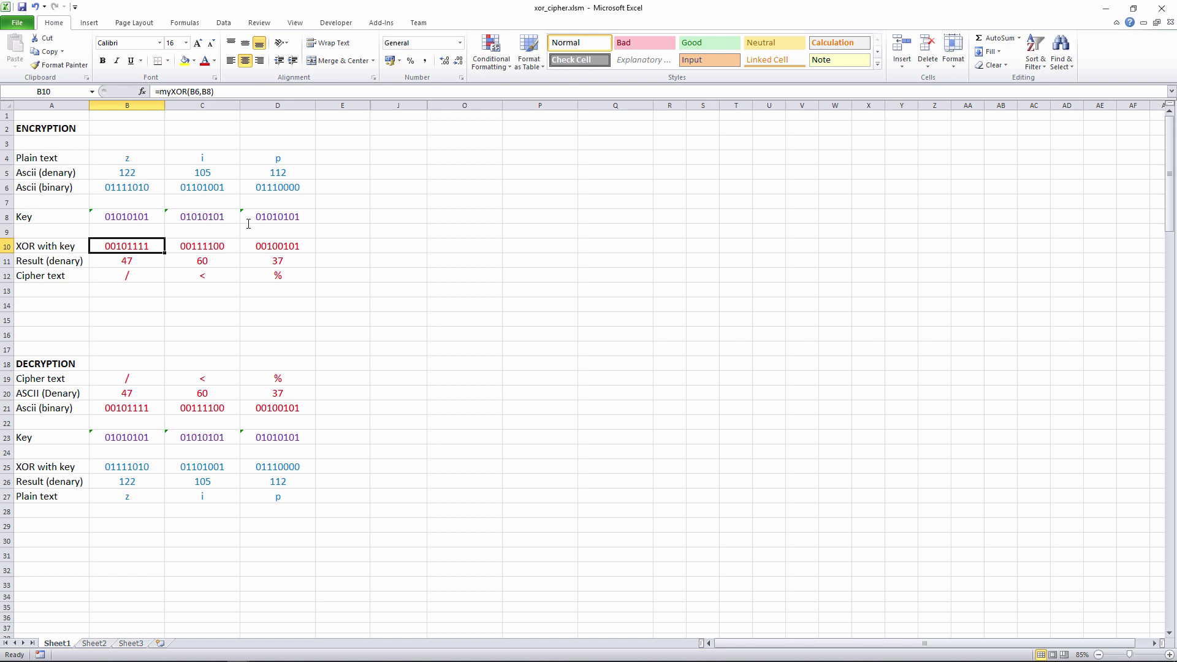
pyautogui.press('Right')
pyautogui.press('Right')
pyautogui.press('Left')
pyautogui.press('Left')
pyautogui.press('Down')
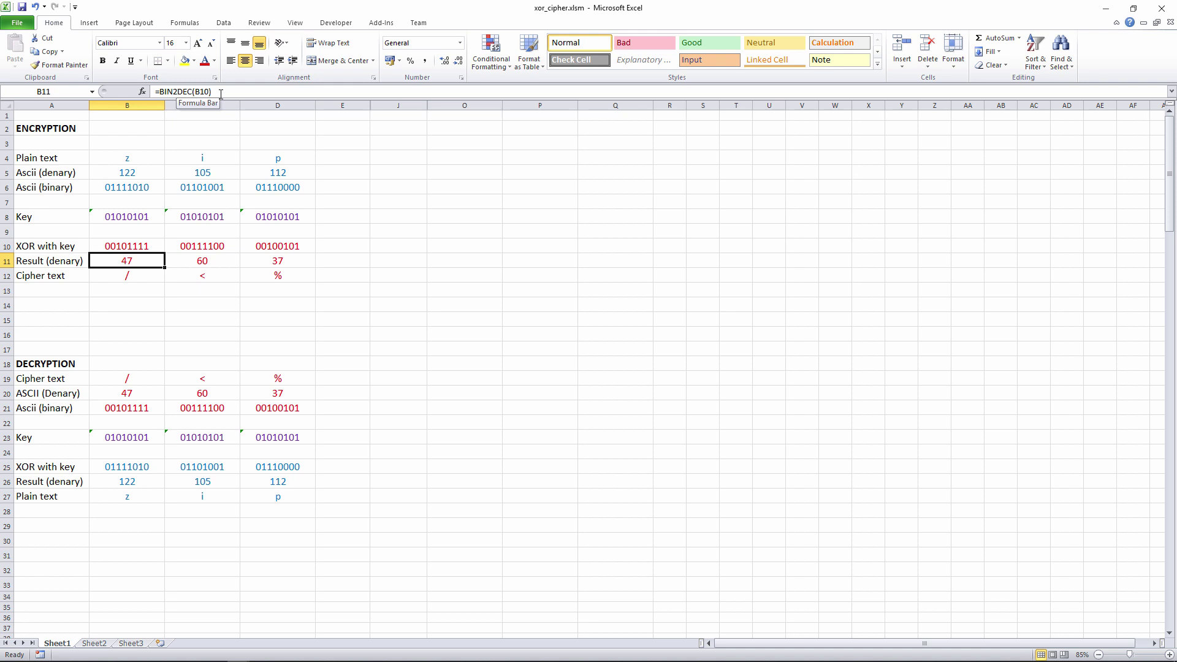
pyautogui.press('Down')
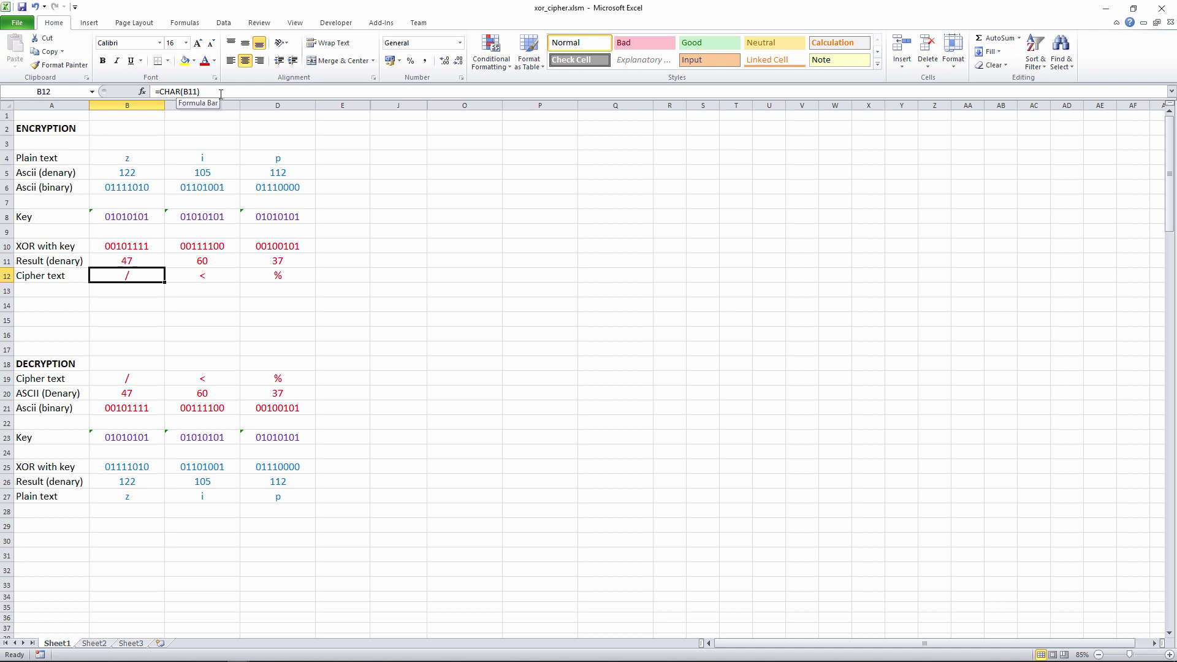
pyautogui.press('Up')
pyautogui.keyDown('shift'); pyautogui.click(270, 261); pyautogui.keyUp('shift')
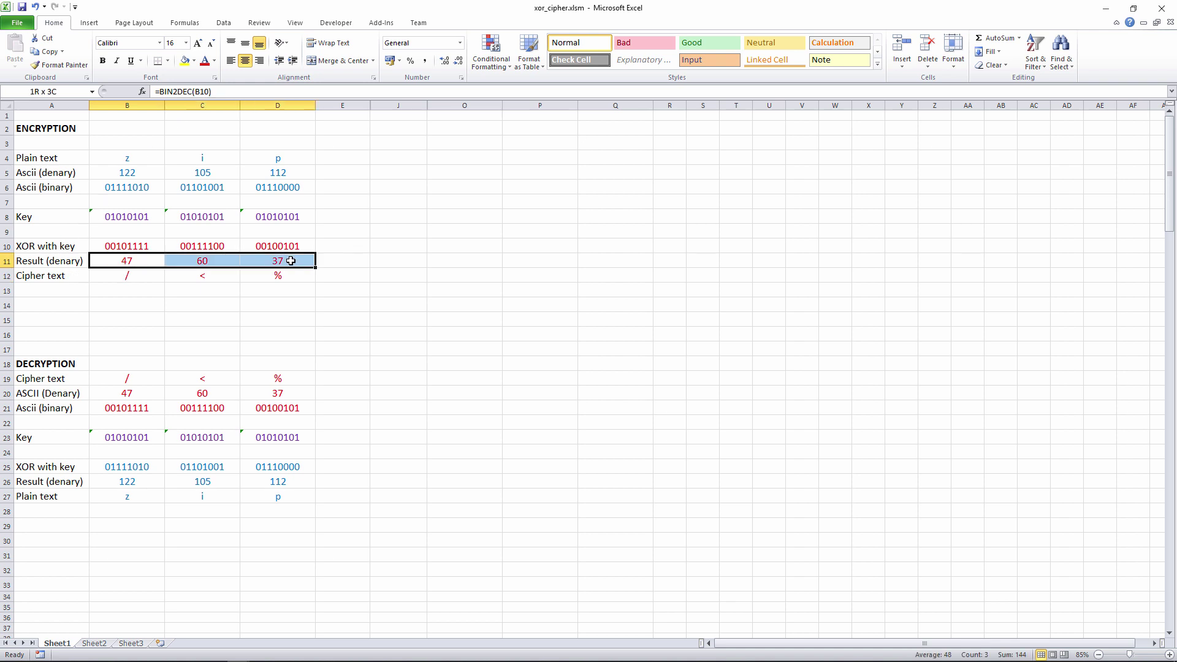
pyautogui.click(134, 275)
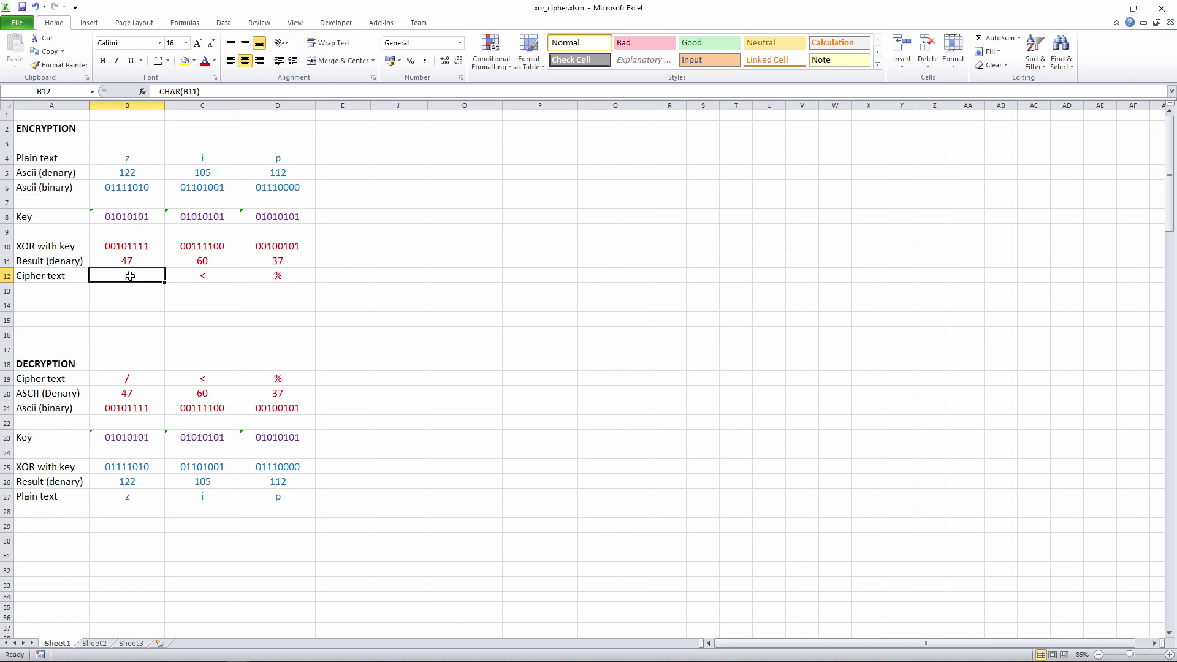
pyautogui.keyDown('shift'); pyautogui.click(281, 273); pyautogui.keyUp('shift')
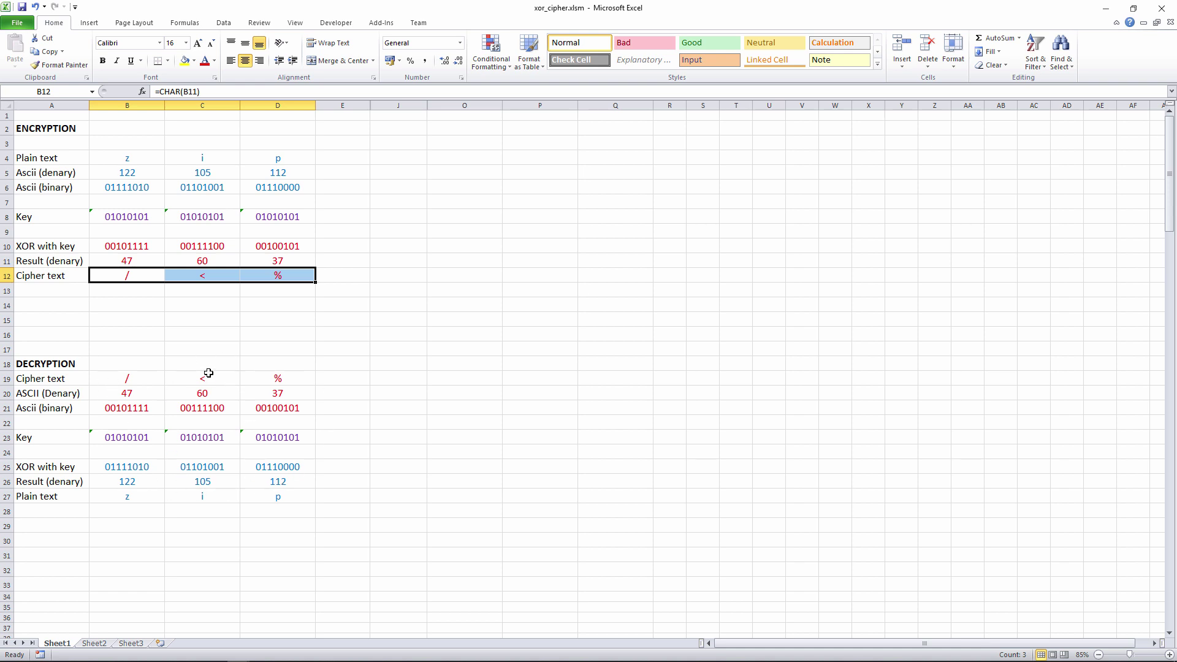
pyautogui.click(183, 328)
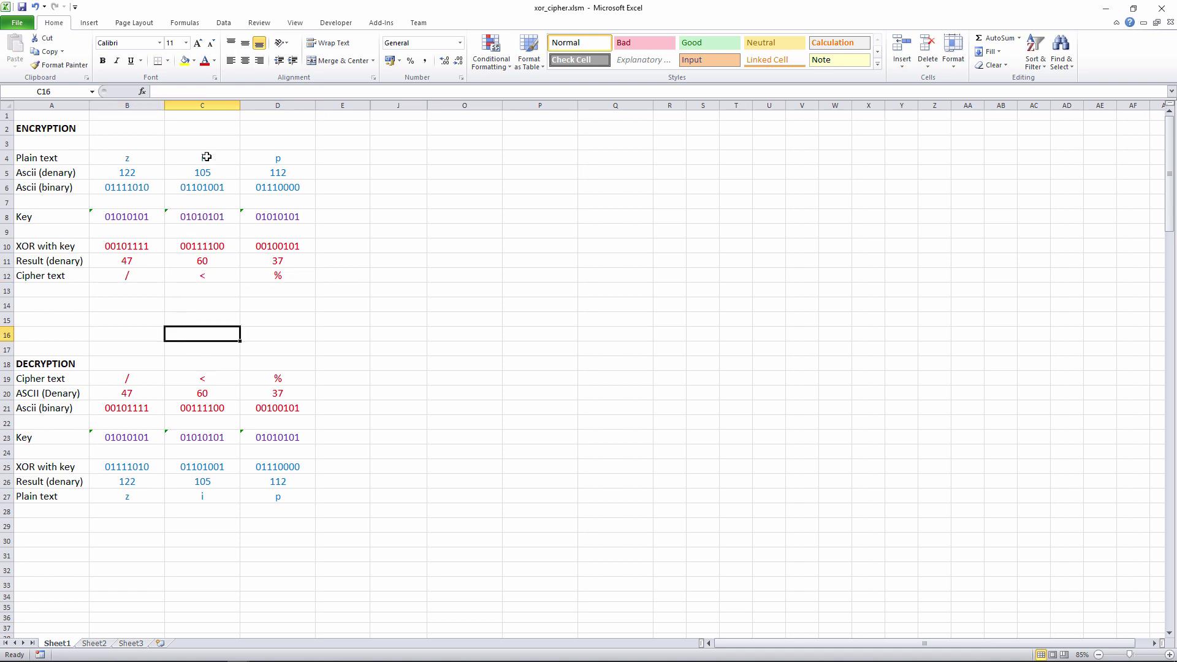
# - Enter o in C4 and D4 and check the resulting cipher text in C12 and D12
pyautogui.click(207, 157)
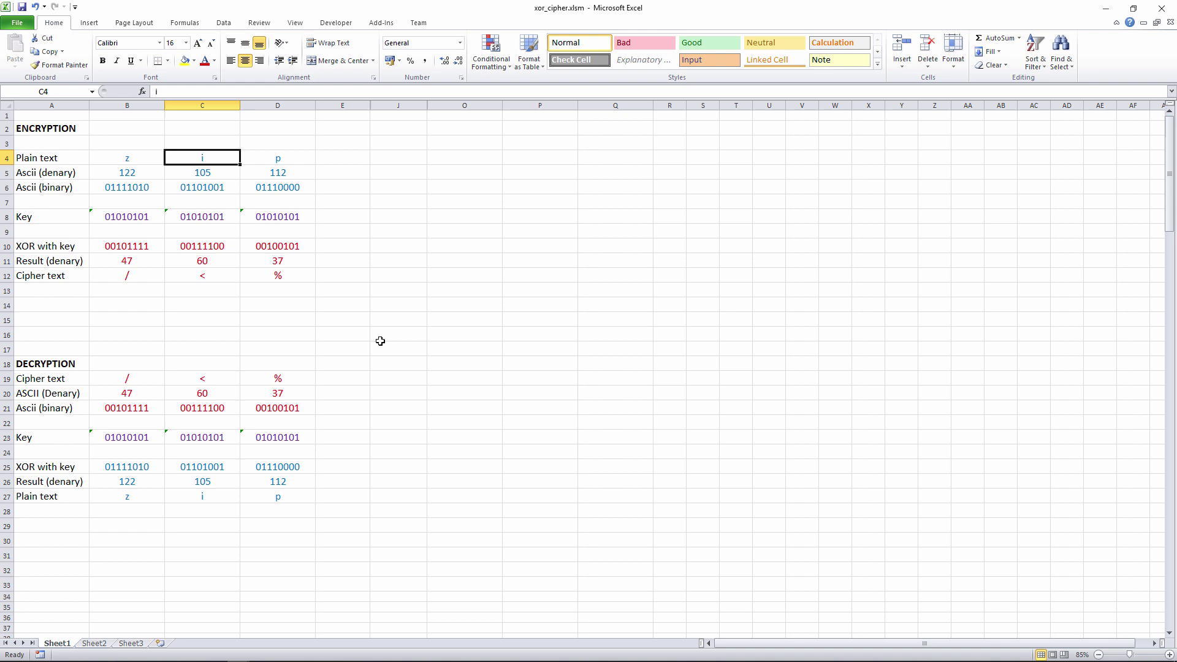
pyautogui.write('o')
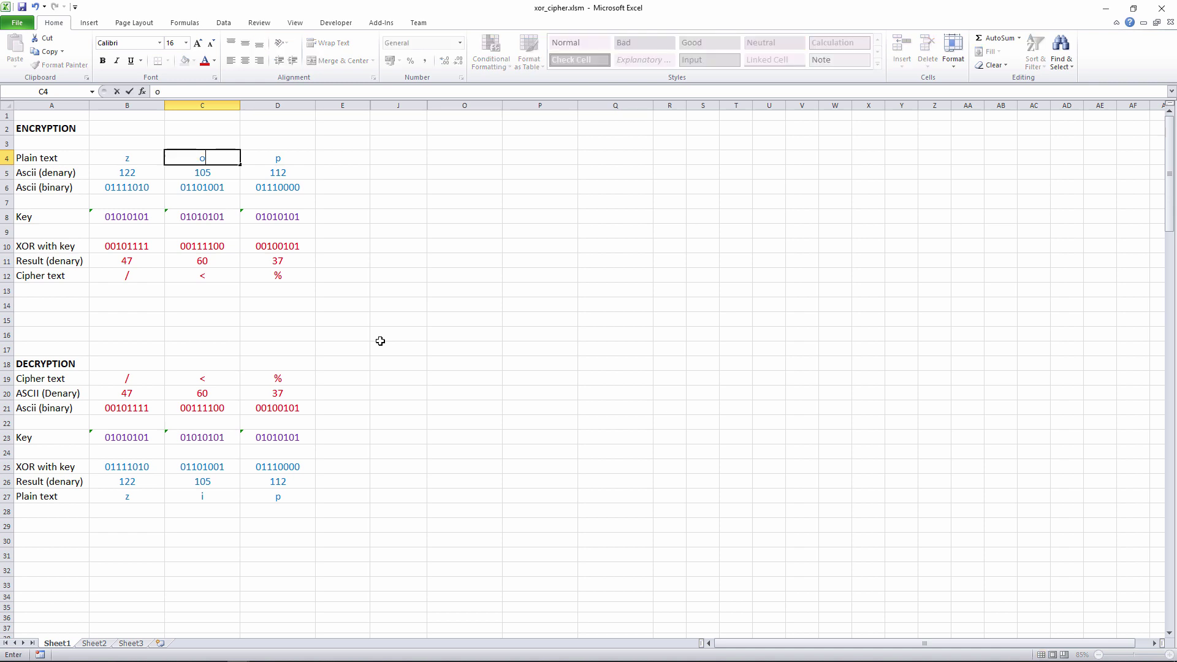
pyautogui.press('Tab')
pyautogui.write('o')
pyautogui.hotkey('shift', 'Tab')
pyautogui.click(312, 166)
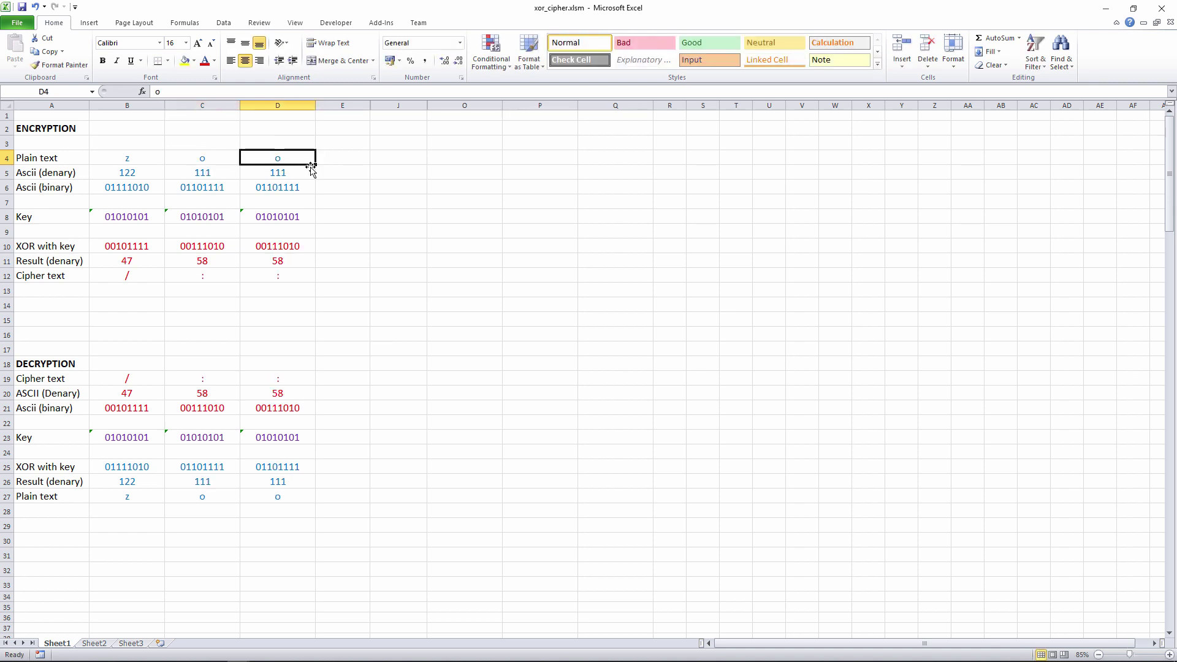
pyautogui.click(318, 171)
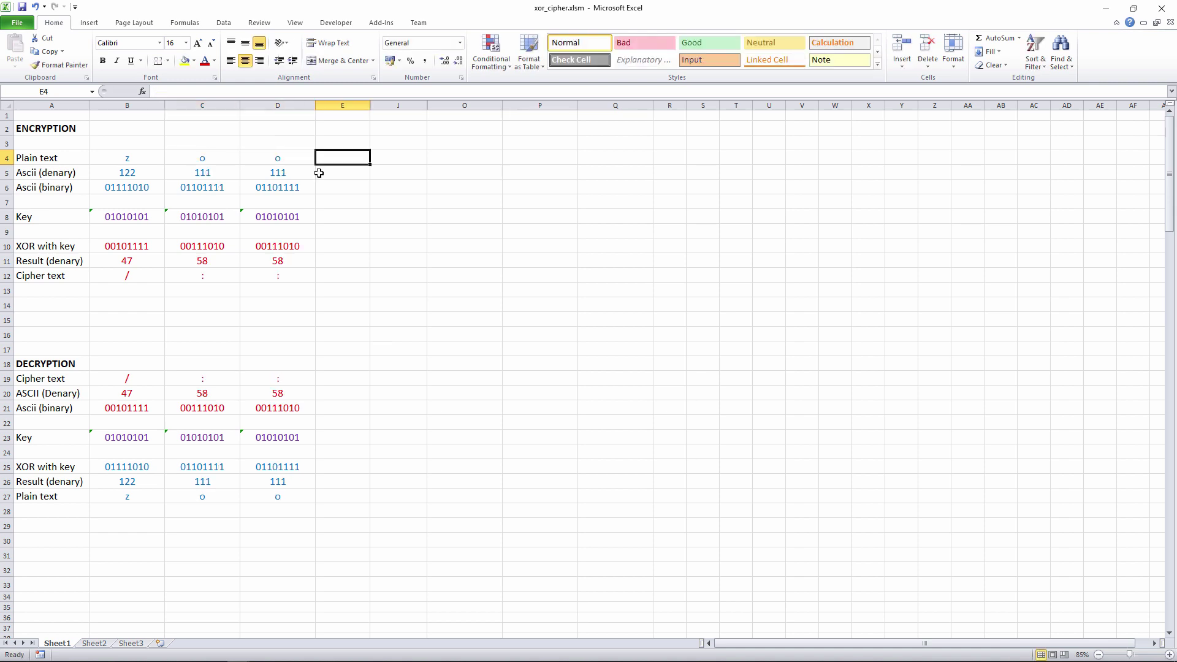
pyautogui.click(185, 275)
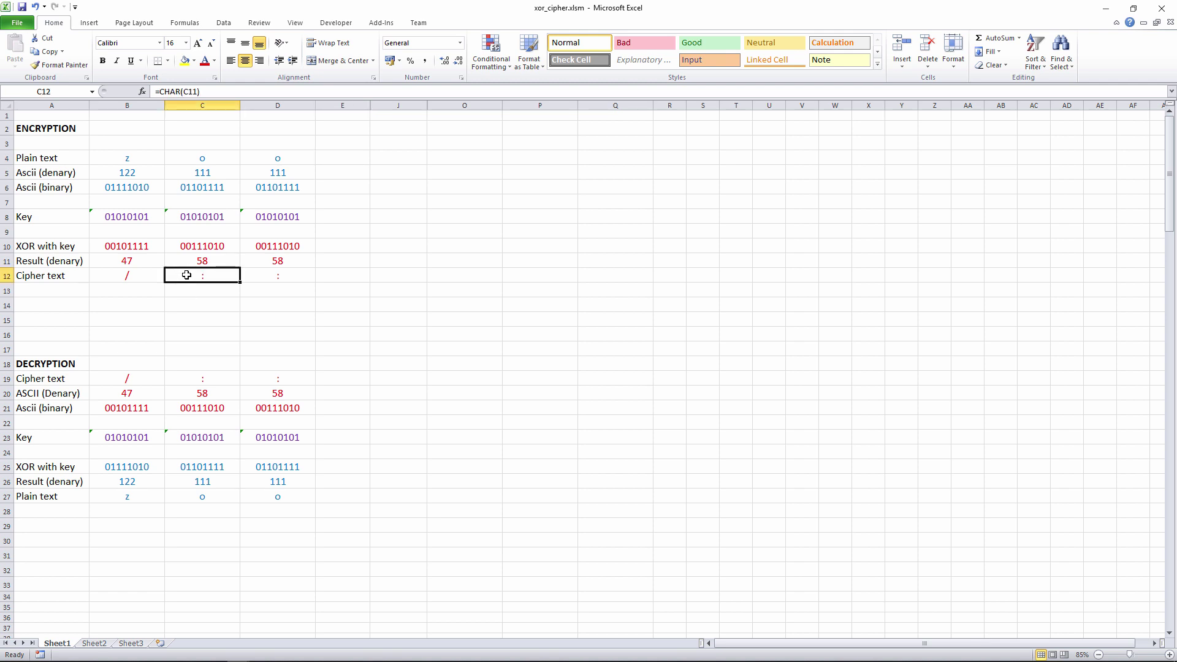
pyautogui.click(284, 274)
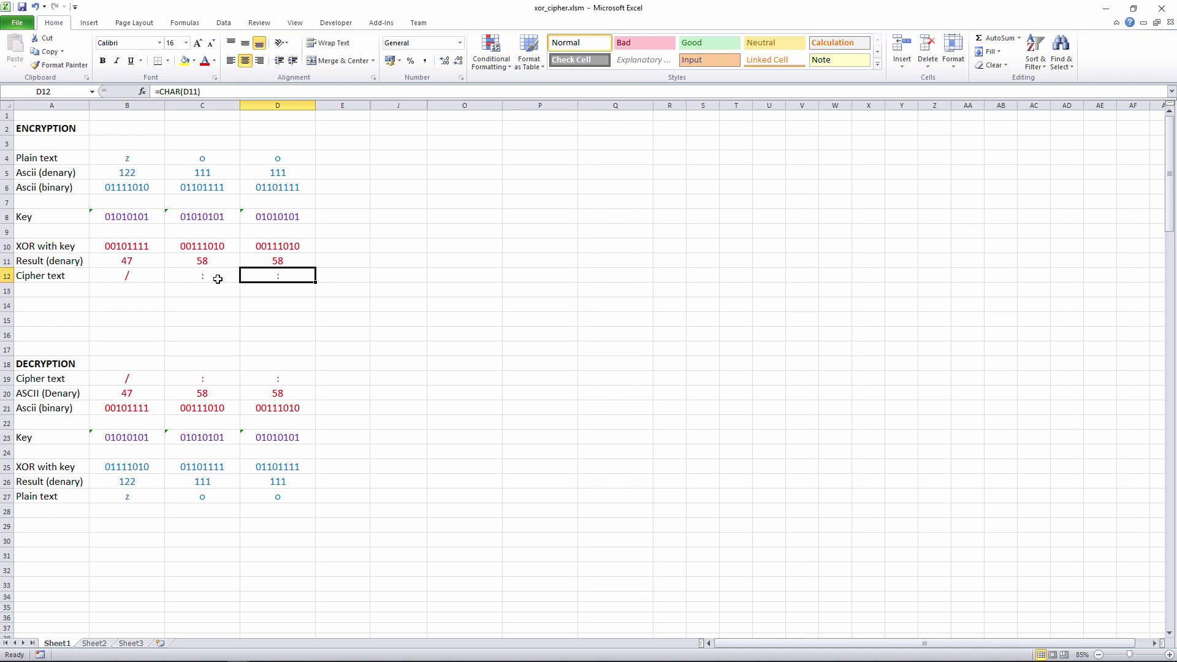
# - Change the plain text to t, e, e and compare the matching cipher text cells in B12:D12
pyautogui.click(138, 158)
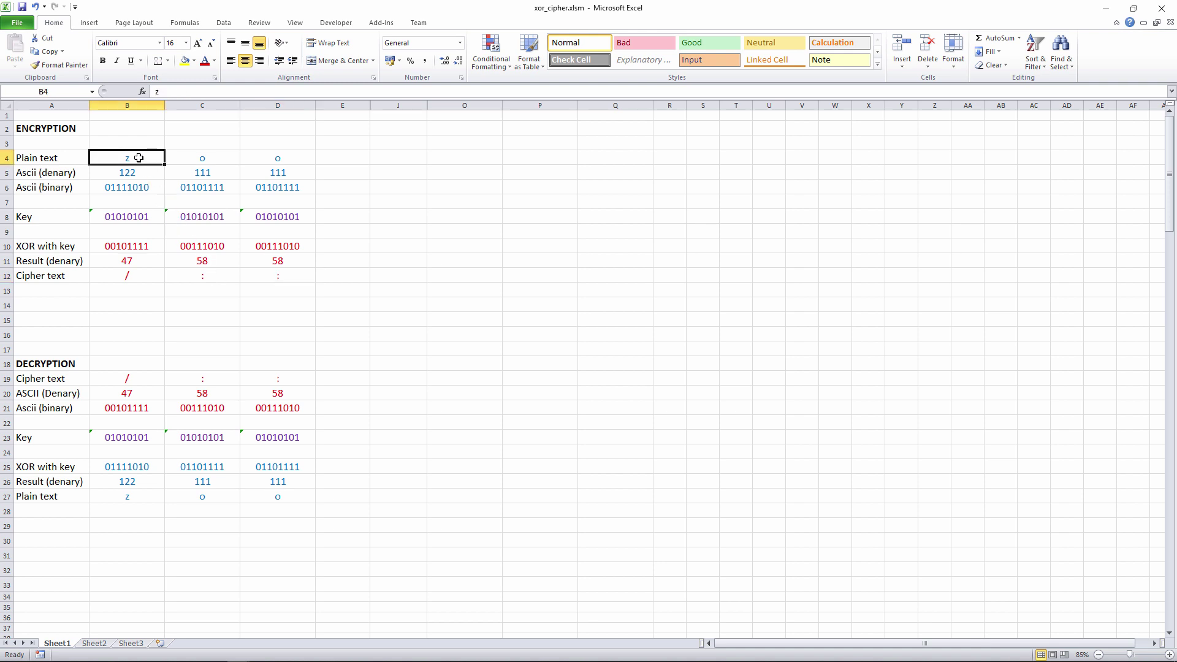
pyautogui.write('t')
pyautogui.press('Tab')
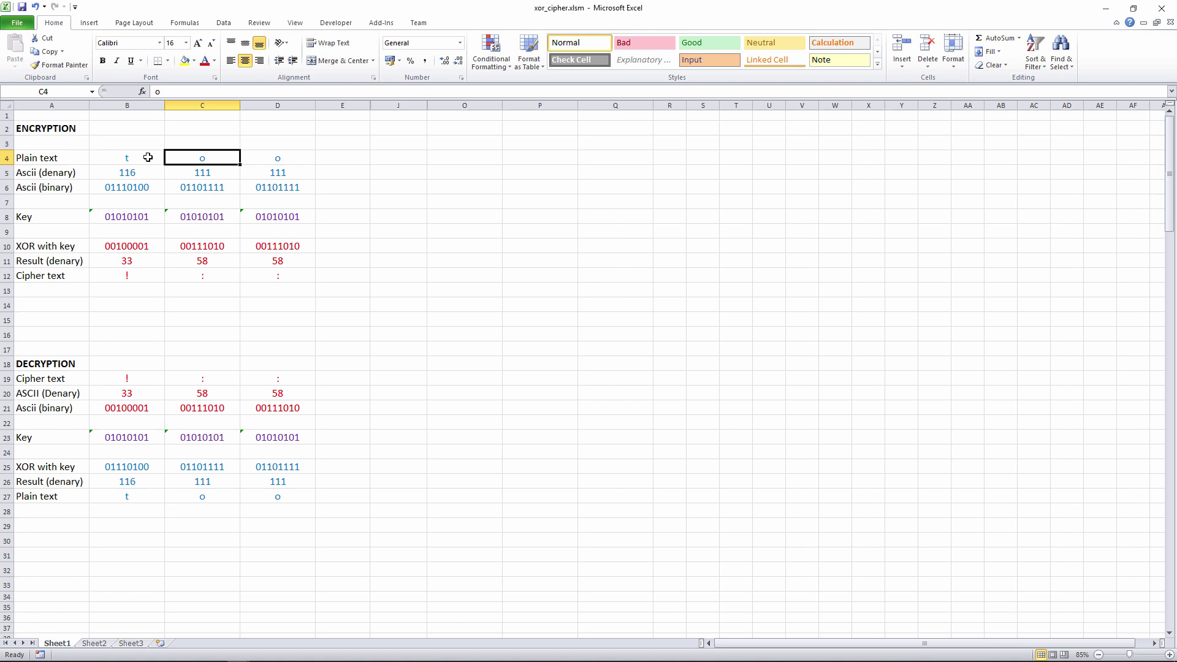
pyautogui.write('e')
pyautogui.press('Tab')
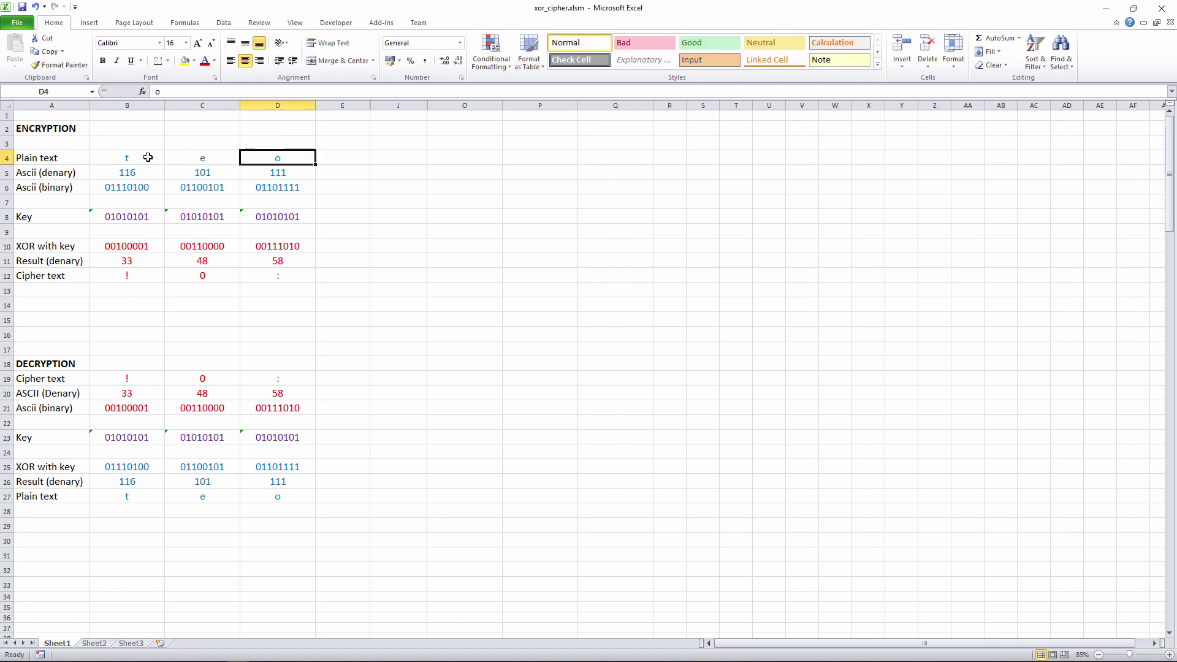
pyautogui.press('Left')
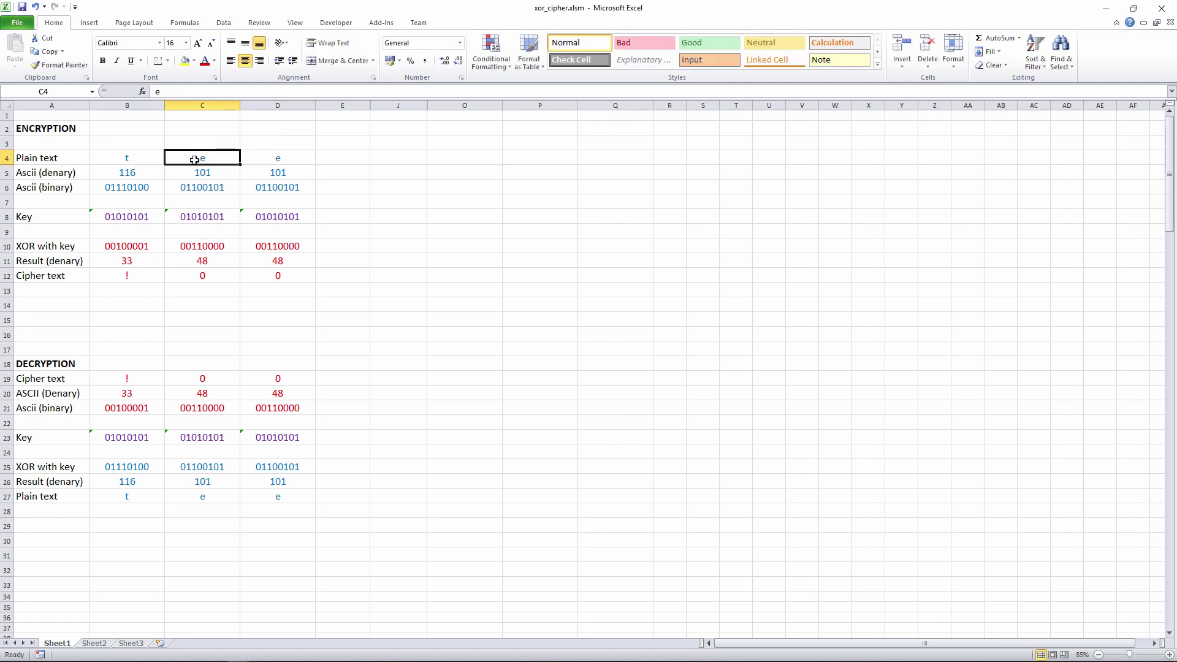
pyautogui.moveTo(198, 273); pyautogui.dragTo(270, 273)
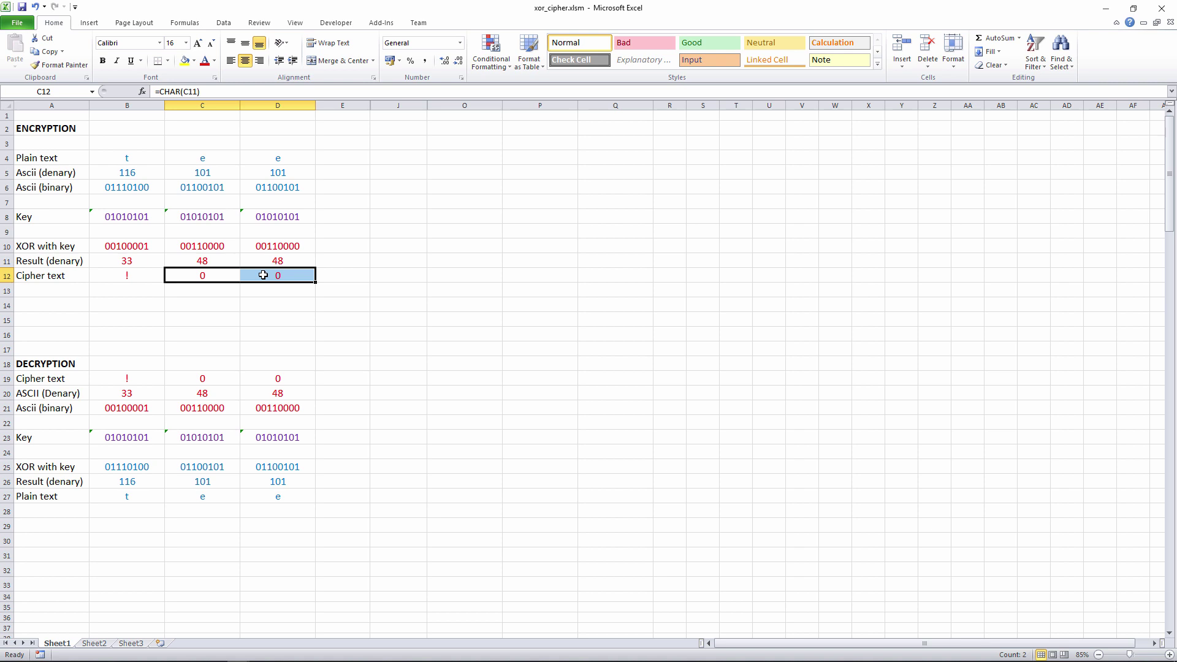
pyautogui.click(114, 276)
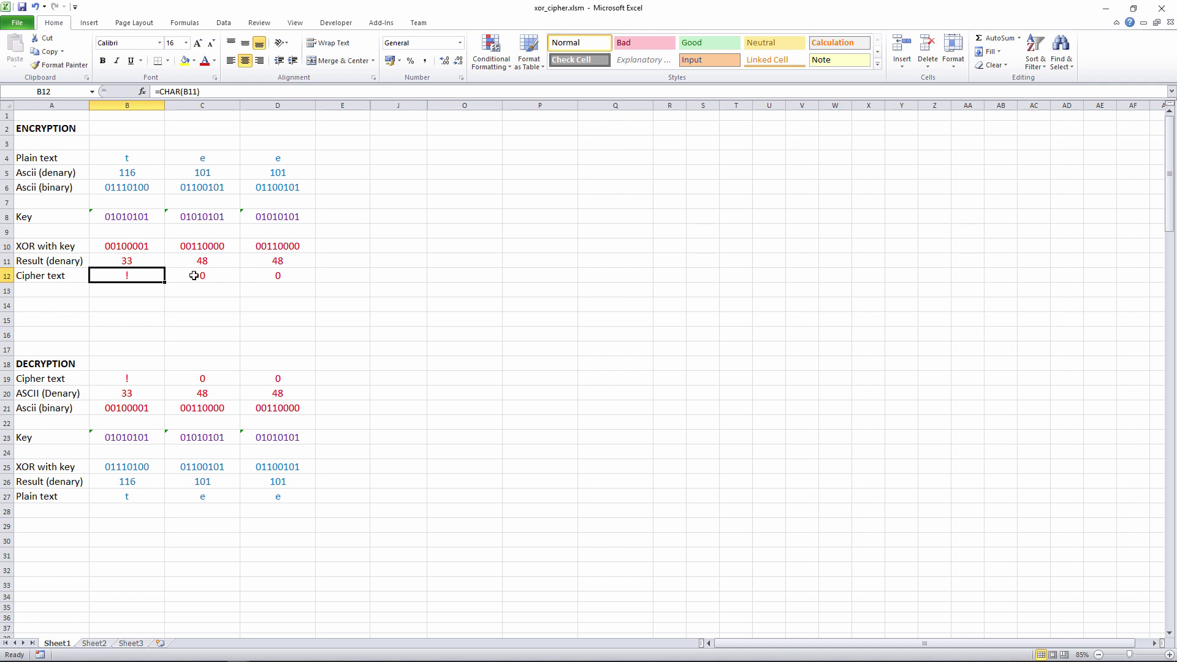
# - Retype z, o, o in B4:D4 and compare the identical cipher text in C12 and D12
pyautogui.click(139, 163)
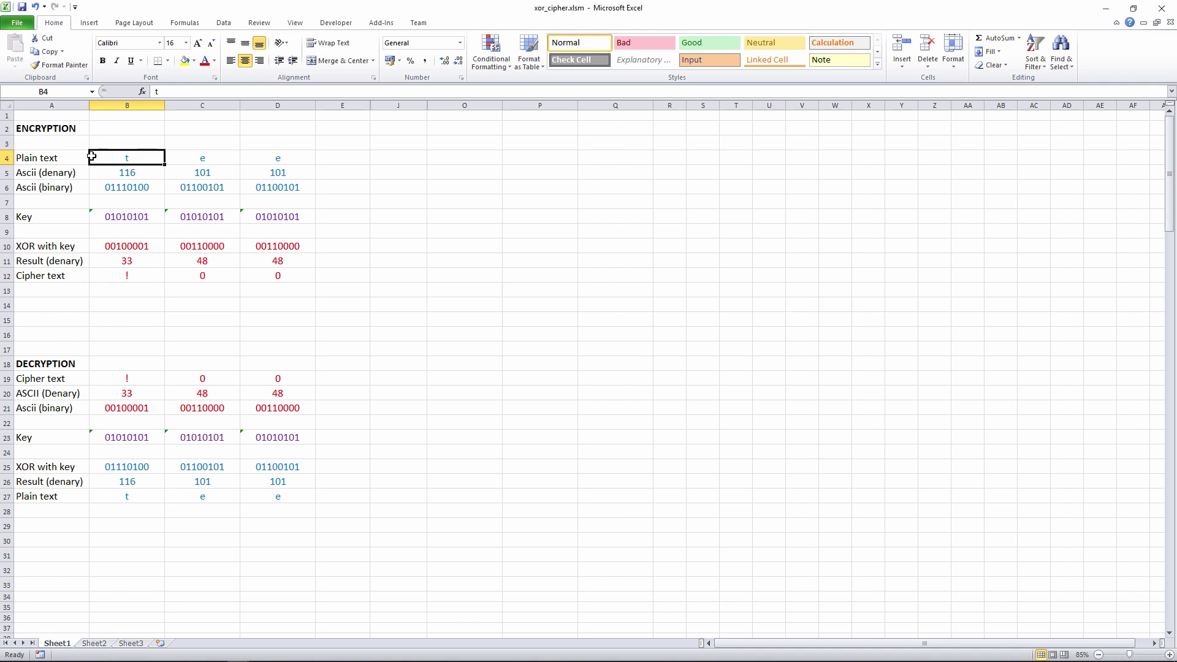
pyautogui.write('z')
pyautogui.press('Tab')
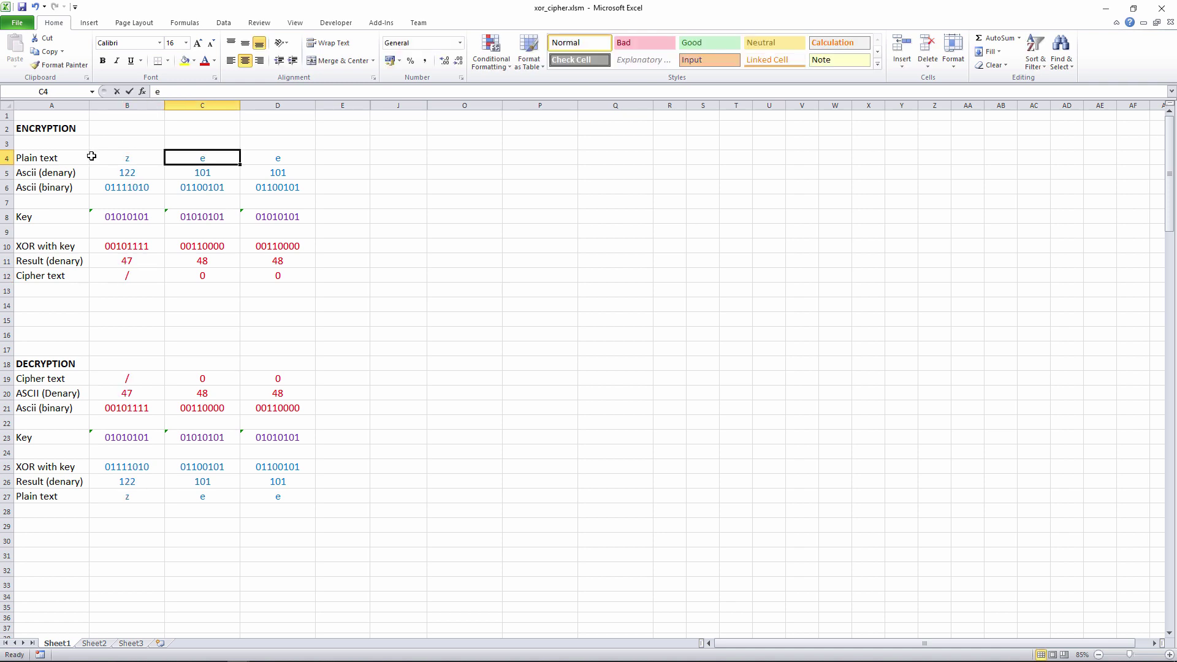
pyautogui.write('o')
pyautogui.press('Tab')
pyautogui.press('Tab')
pyautogui.press('Left')
pyautogui.press('Left')
pyautogui.click(190, 275)
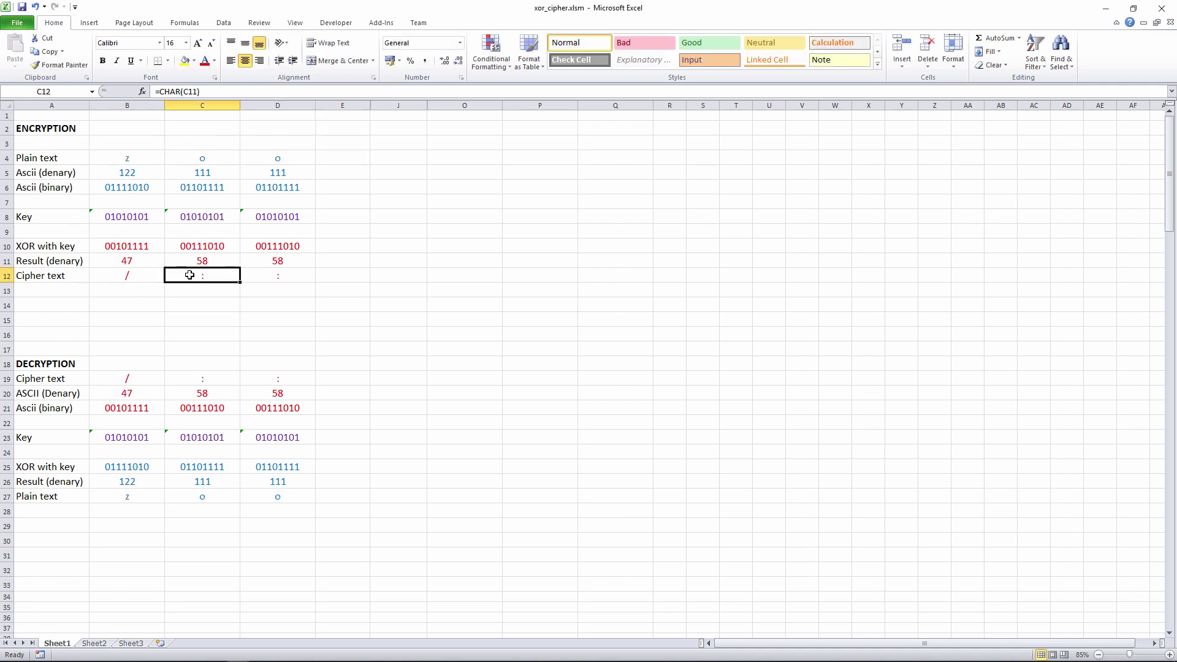
pyautogui.click(286, 271)
pyautogui.click(232, 278)
pyautogui.moveTo(221, 274); pyautogui.dragTo(279, 276)
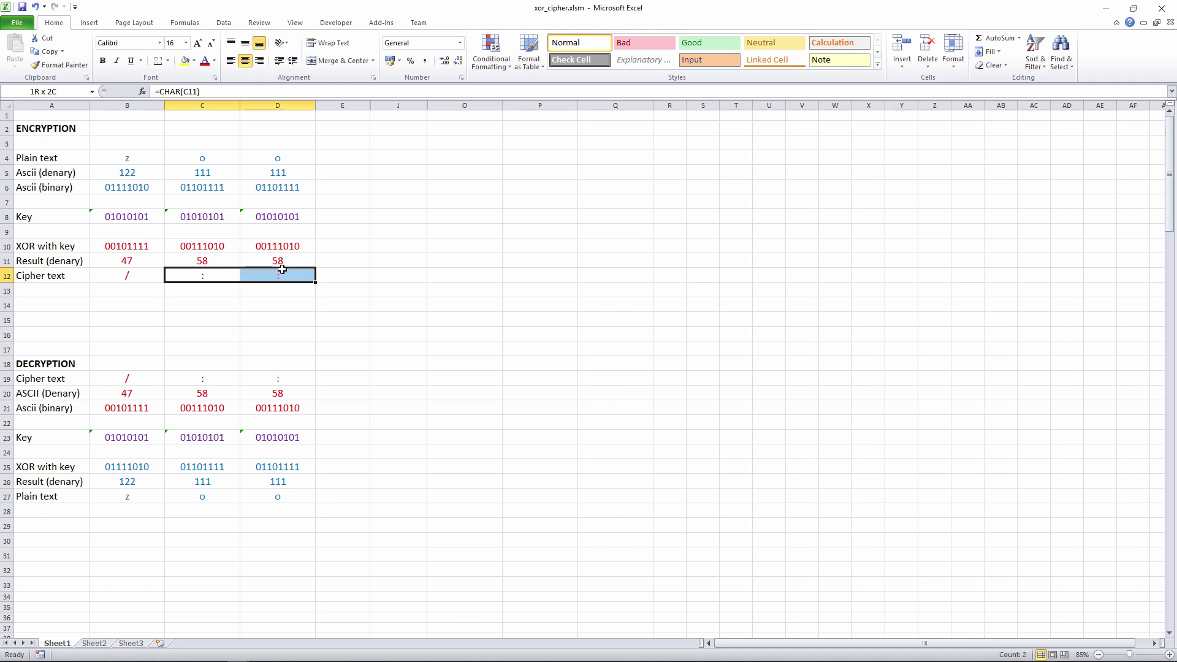
pyautogui.click(258, 293)
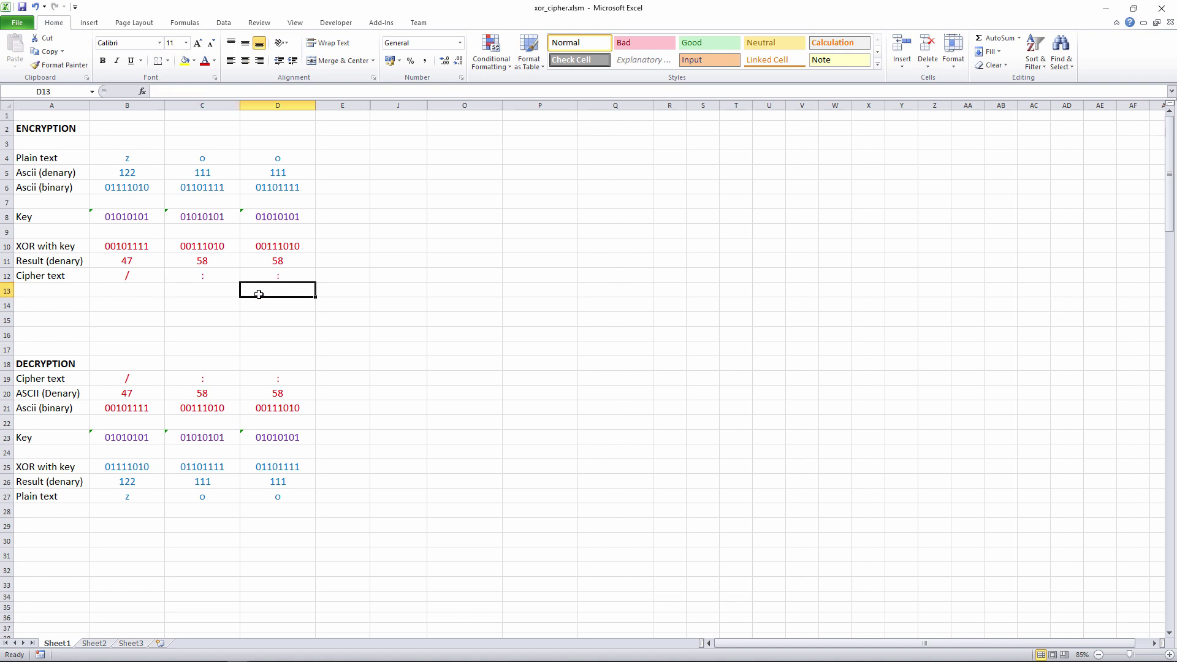
# - Unhide the columns between E and J to show the permutation encryption table
pyautogui.moveTo(342, 106); pyautogui.dragTo(401, 107)
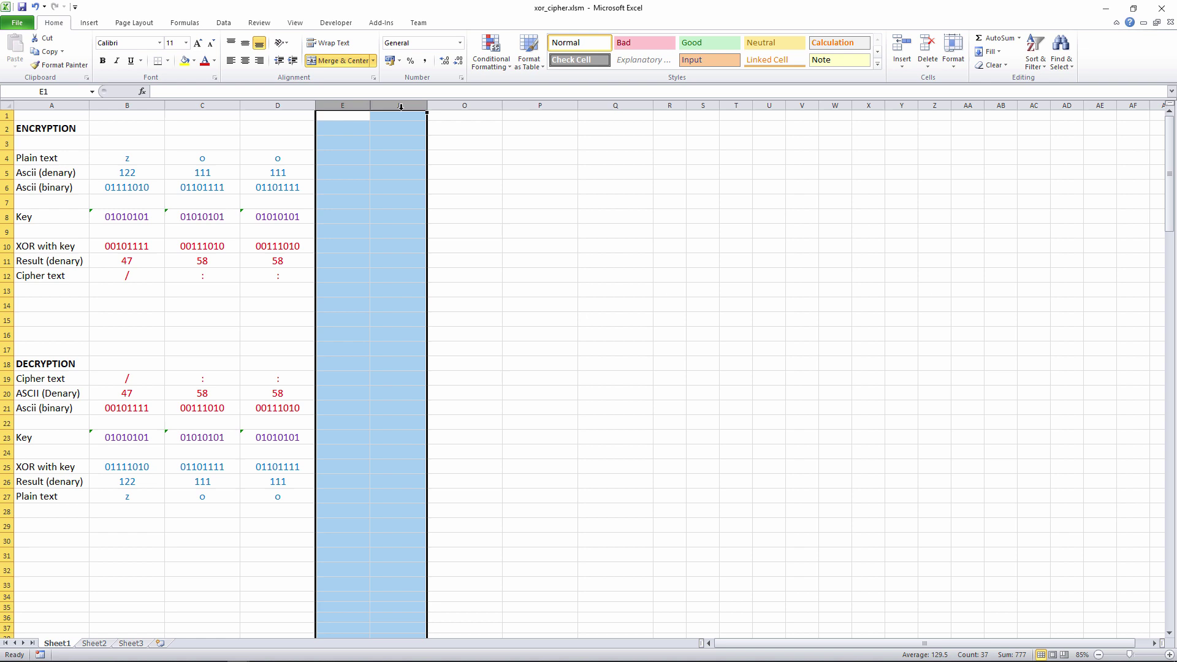
pyautogui.rightClick(401, 107)
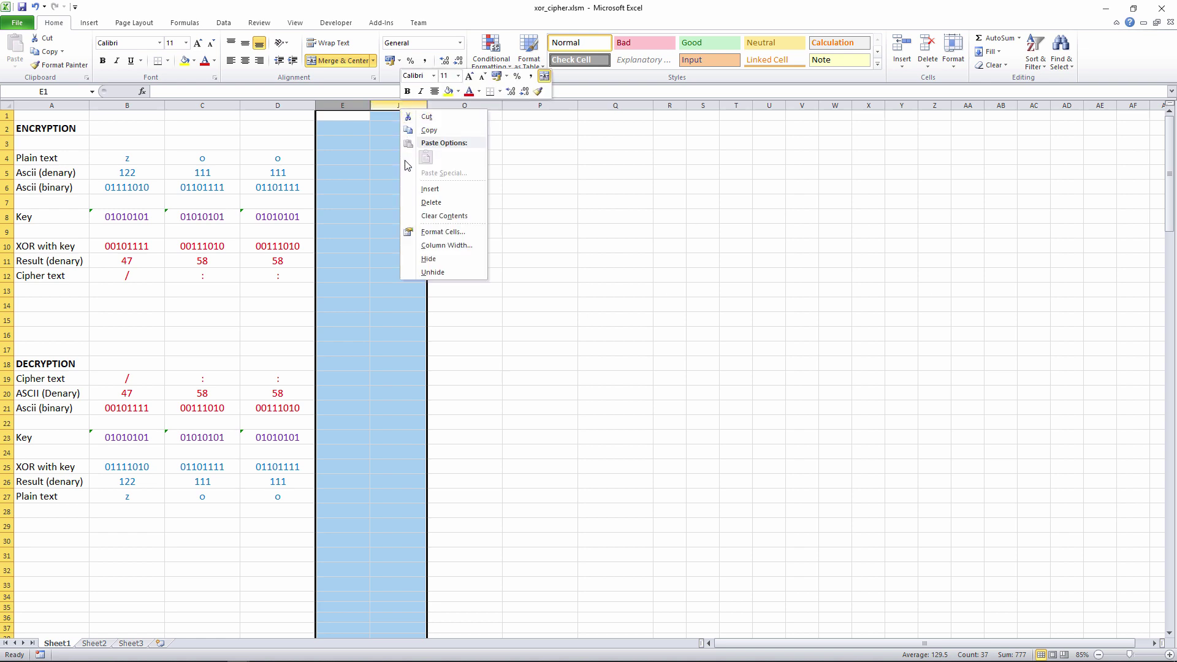
pyautogui.click(439, 272)
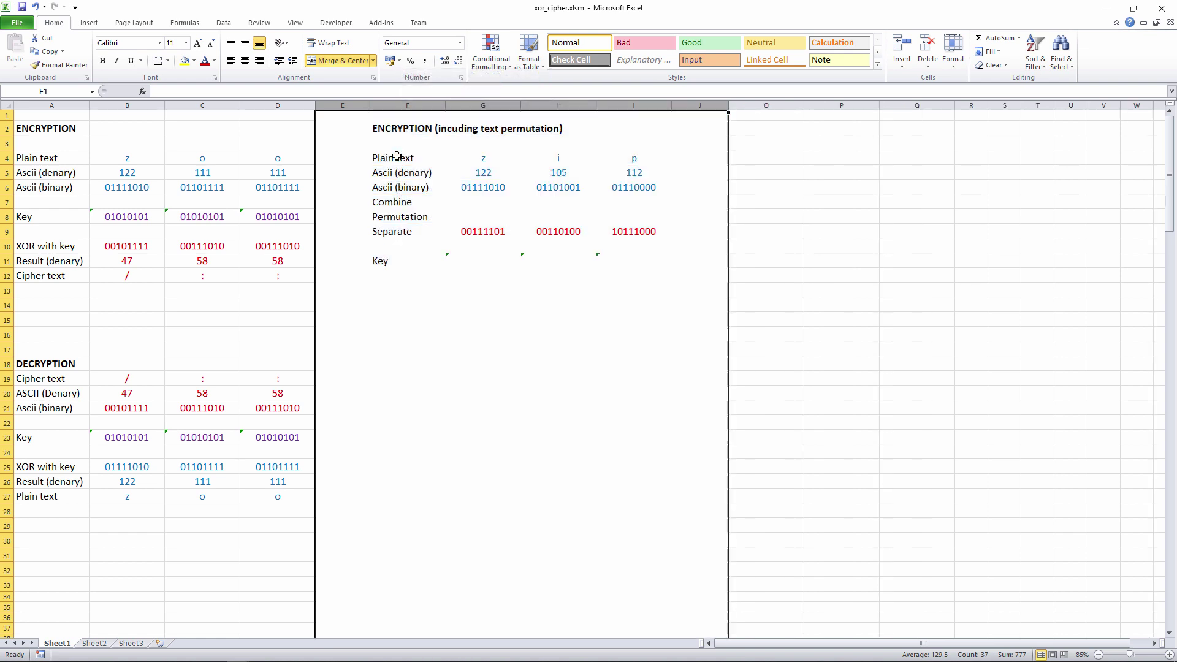
pyautogui.click(396, 155)
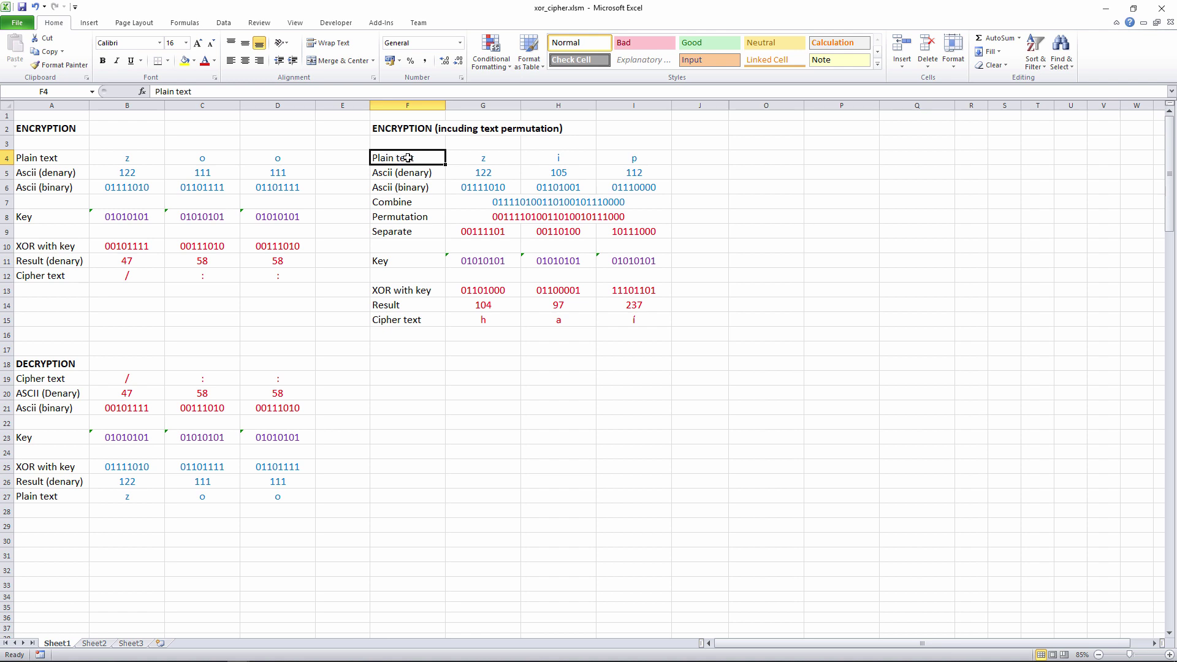
pyautogui.click(475, 159)
pyautogui.press('Right')
pyautogui.press('Right')
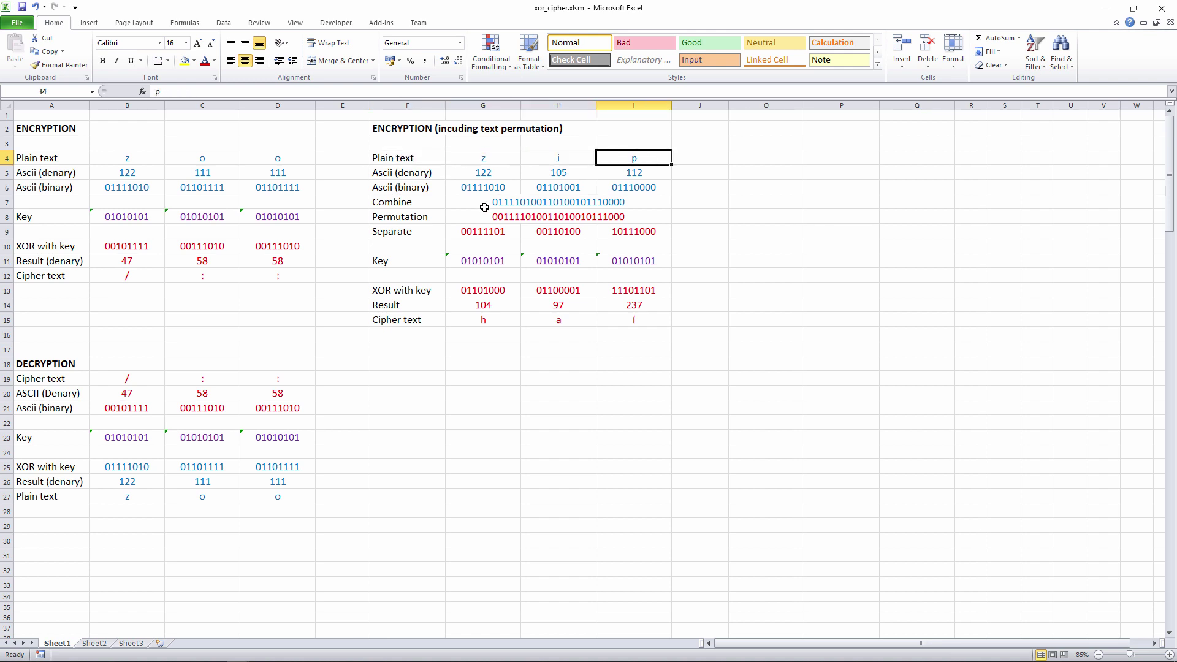
pyautogui.press('Left')
pyautogui.press('Left')
pyautogui.press('Down')
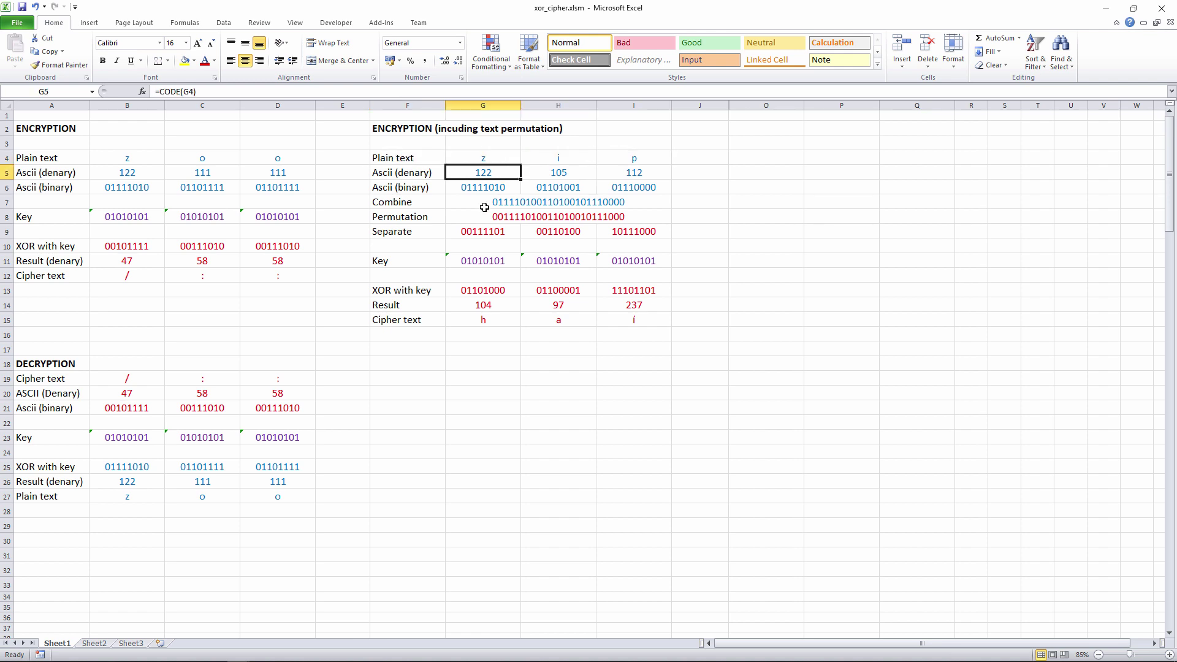
pyautogui.press('Right')
pyautogui.press('Right')
pyautogui.press('Left')
pyautogui.press('Left')
pyautogui.press('Right')
pyautogui.press('Right')
pyautogui.press('Left')
pyautogui.press('Left')
pyautogui.press('Down')
pyautogui.press('Right')
pyautogui.press('Right')
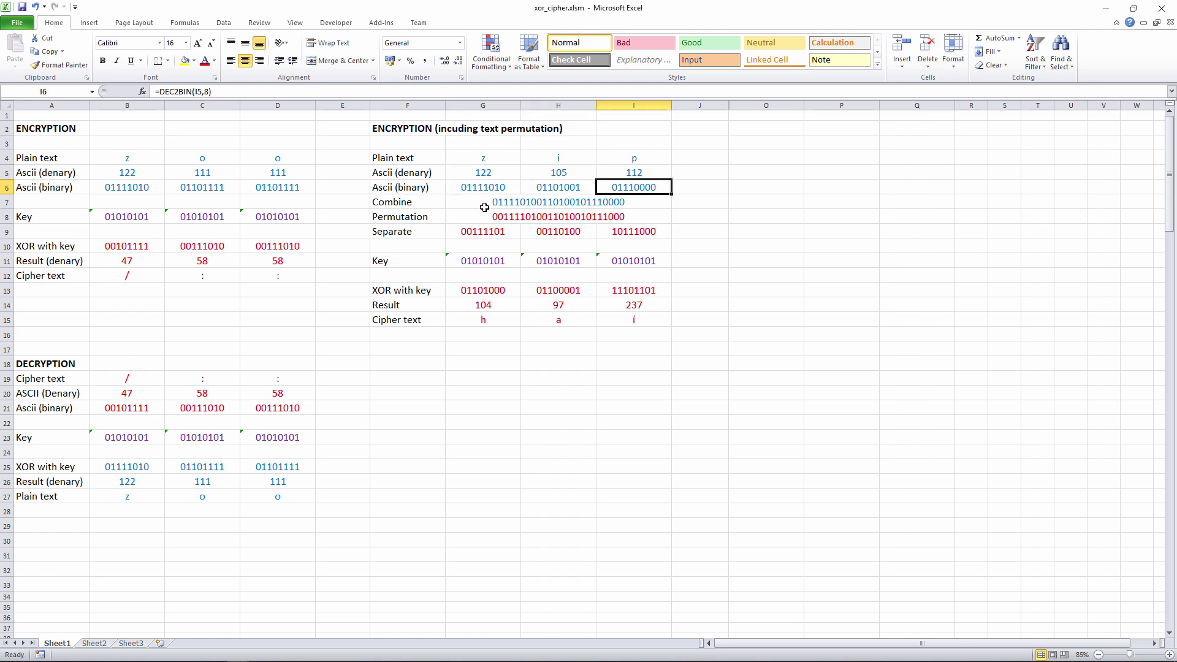
pyautogui.press('Right')
pyautogui.press('Left')
pyautogui.press('Left')
pyautogui.press('Left')
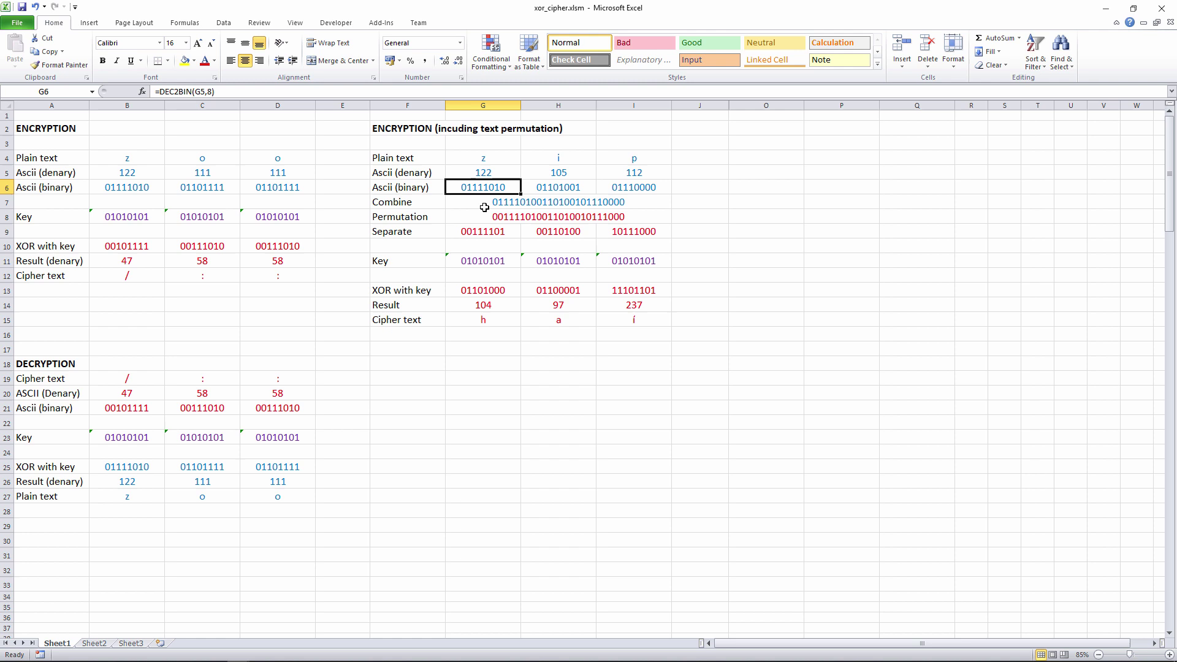
pyautogui.press('Down')
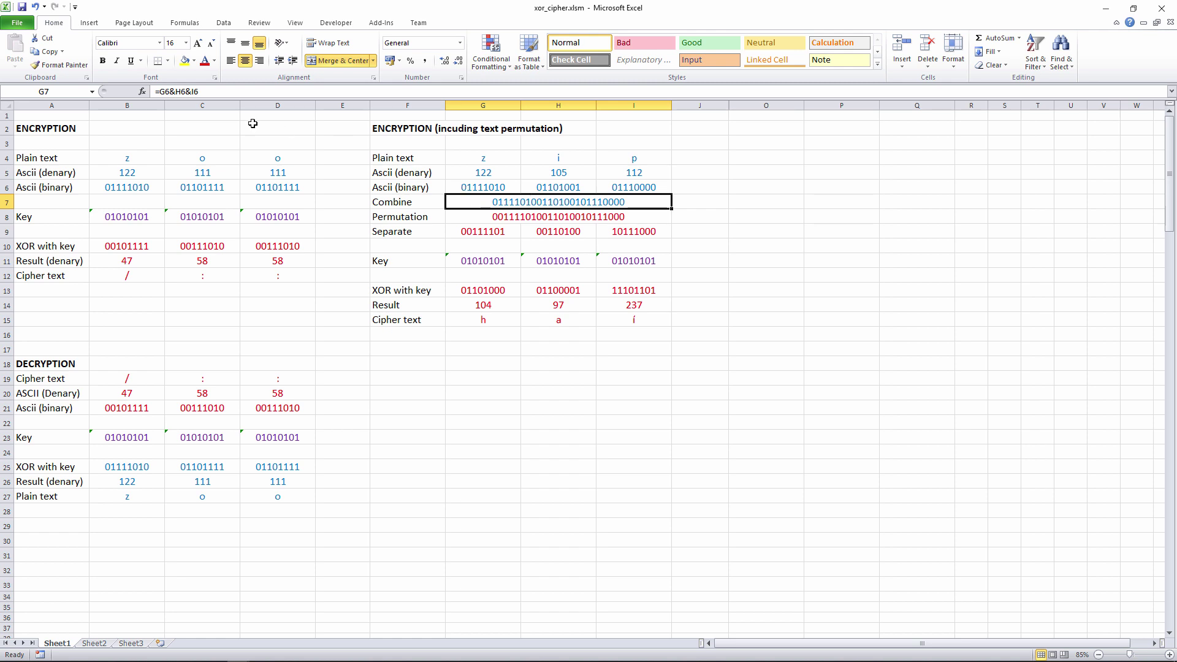
pyautogui.click(207, 91)
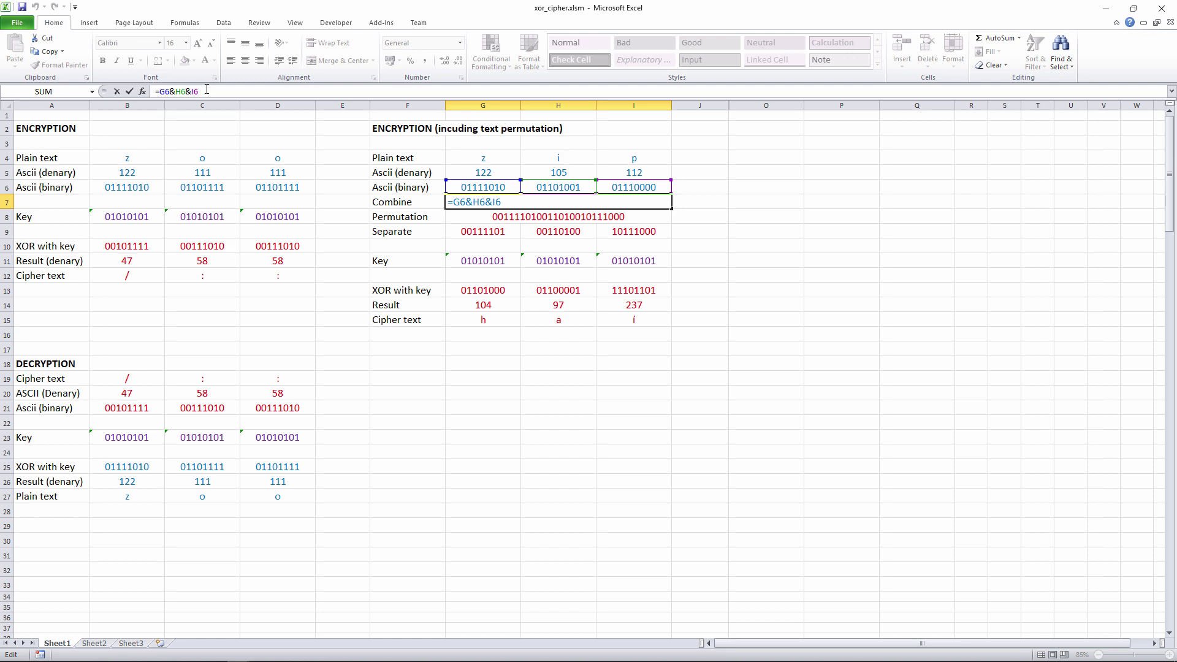
pyautogui.press('Return')
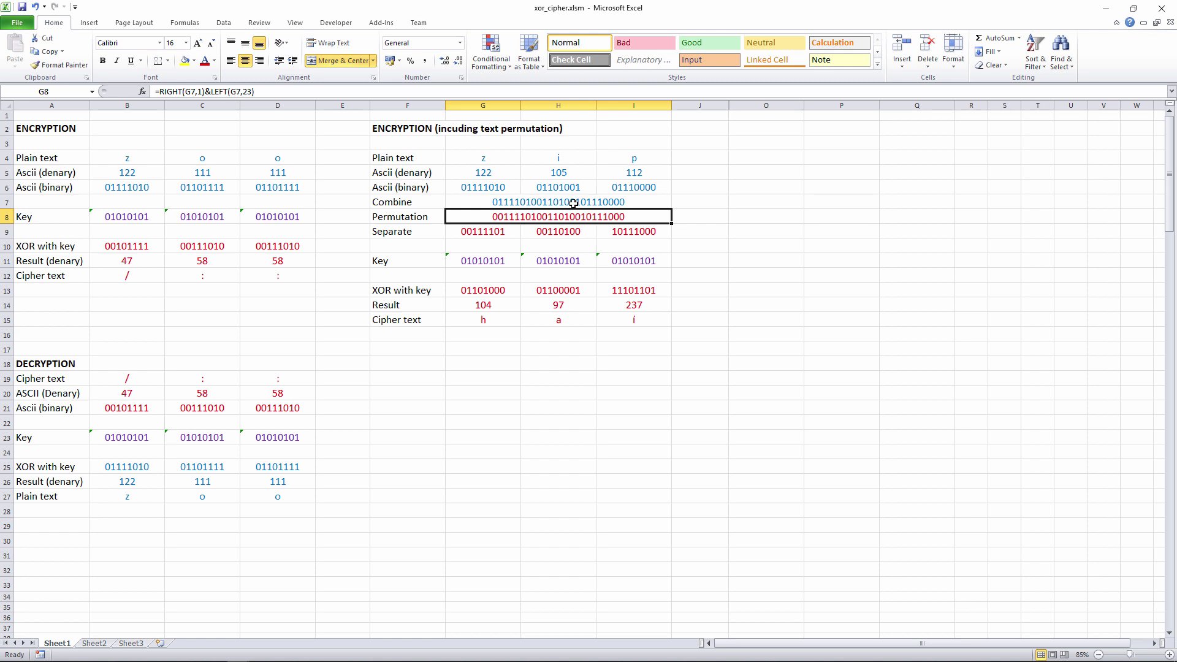
pyautogui.click(502, 233)
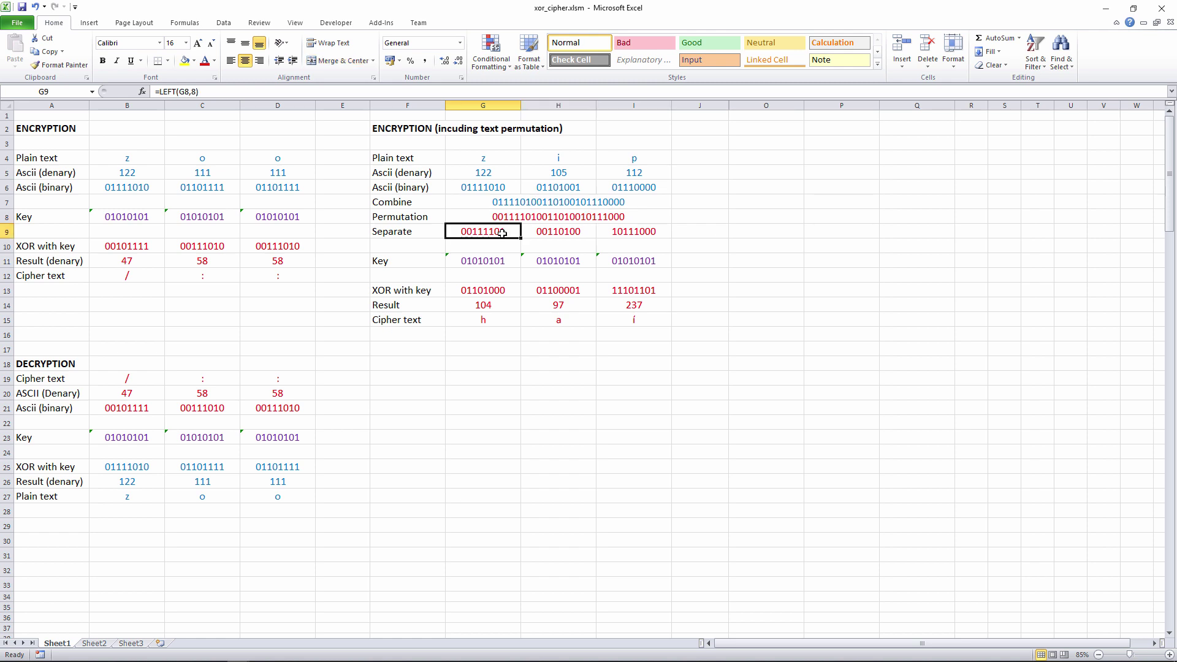
pyautogui.click(541, 233)
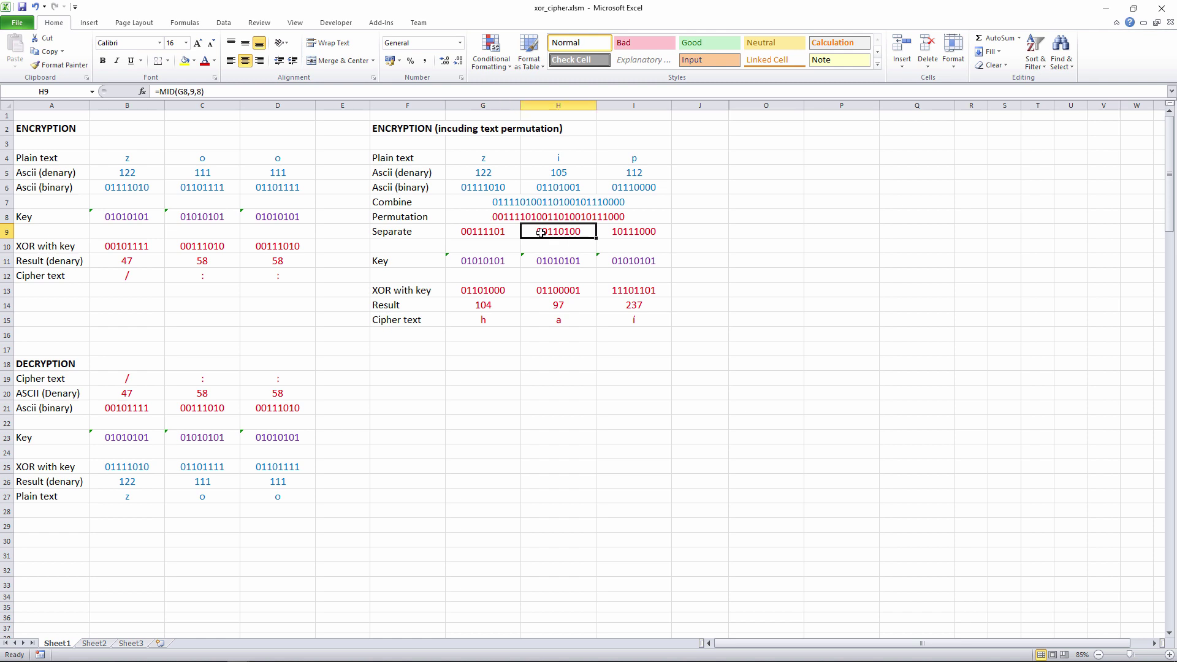
pyautogui.click(622, 233)
pyautogui.press('Left')
pyautogui.press('Left')
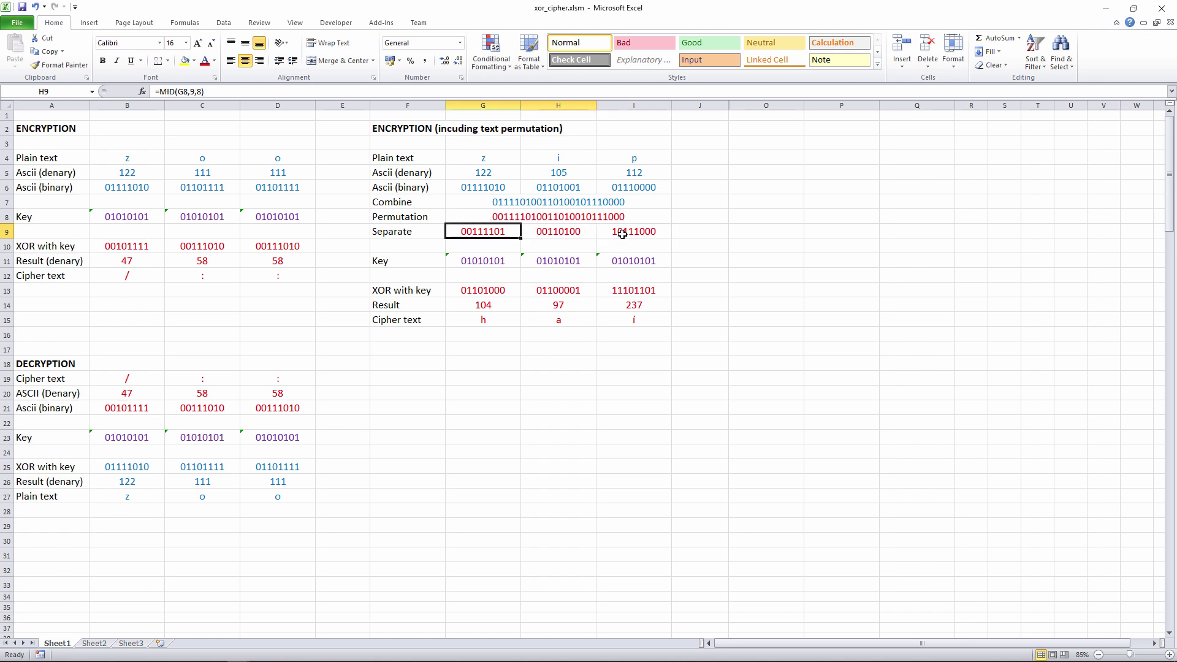
pyautogui.press('Right')
pyautogui.press('Right')
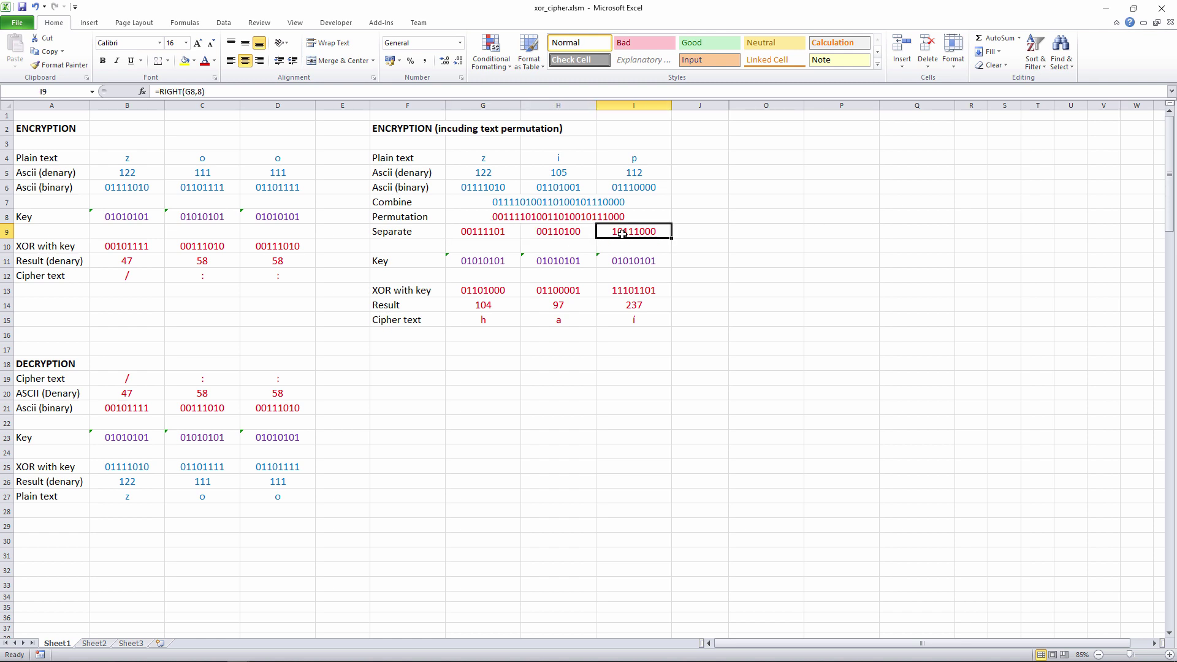
pyautogui.press('Left')
pyautogui.press('Left')
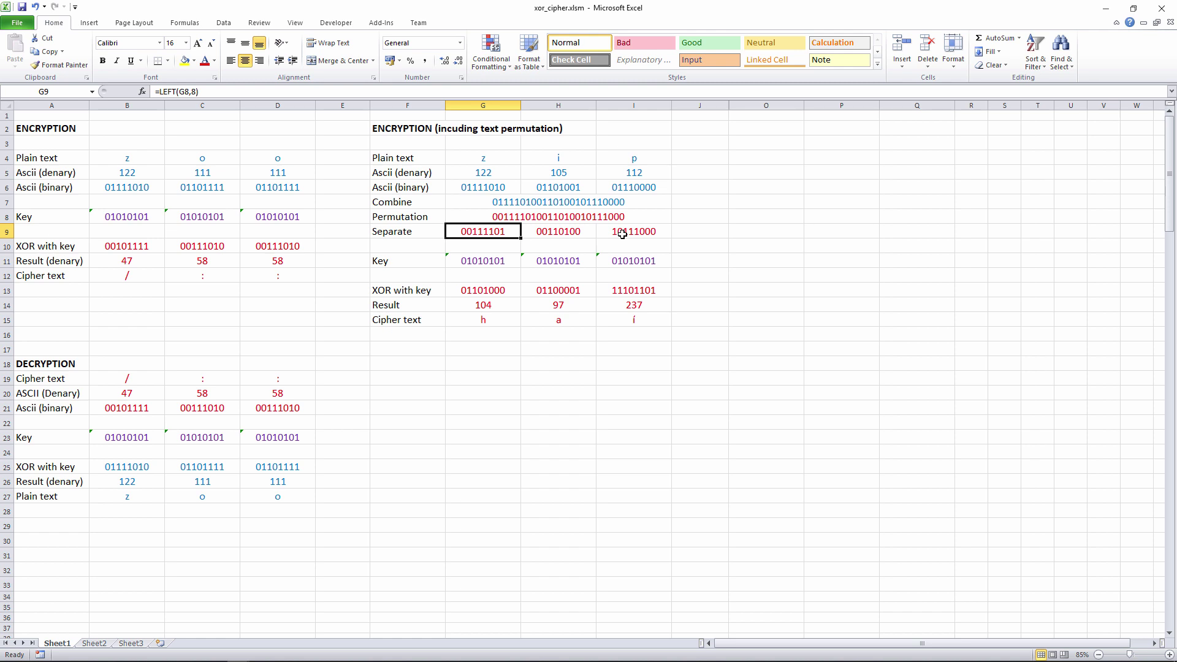
pyautogui.press('Down')
pyautogui.press('Down')
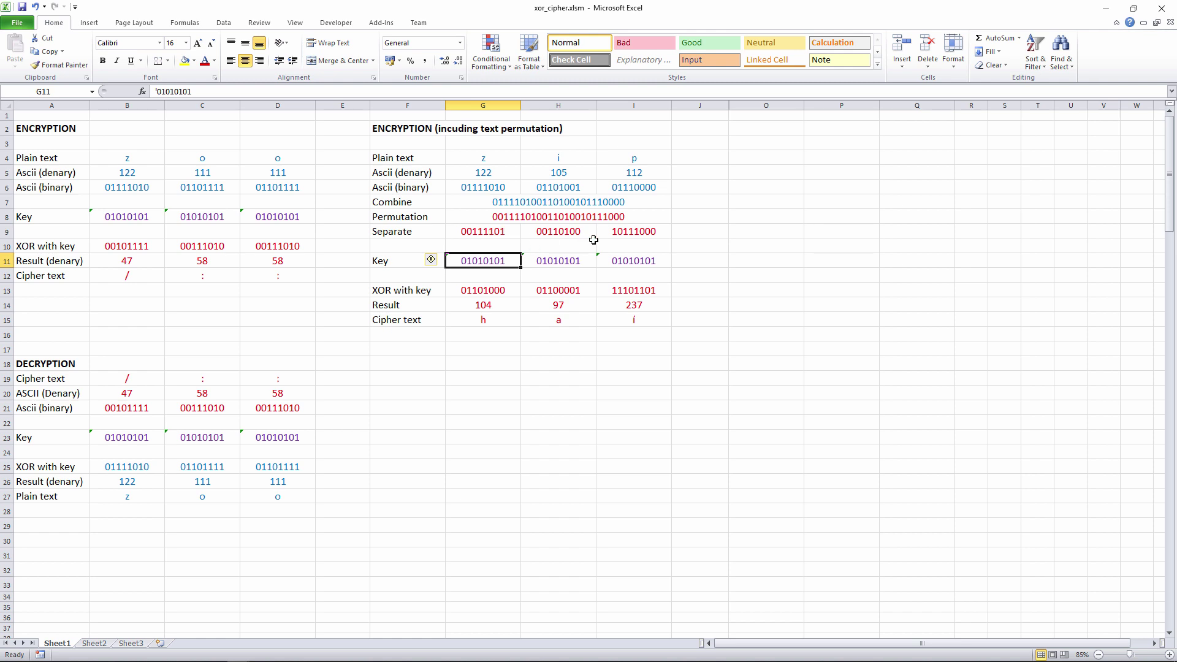
pyautogui.click(560, 260)
pyautogui.click(618, 260)
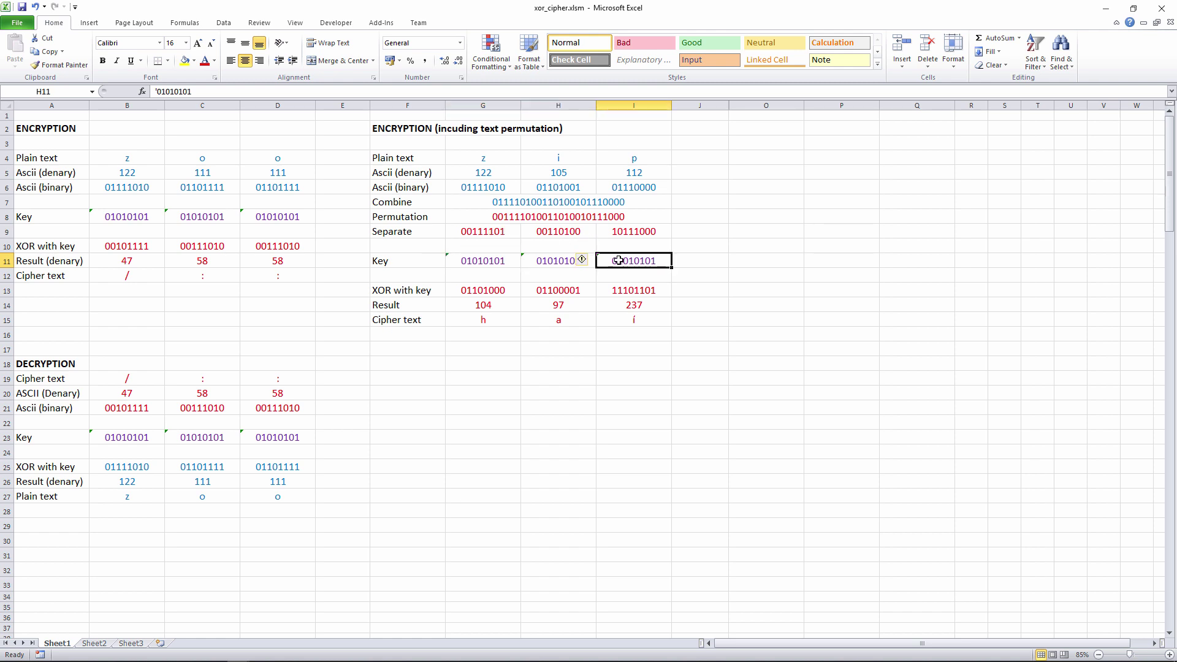
pyautogui.press('Left')
pyautogui.press('Left')
pyautogui.press('Down')
pyautogui.press('Down')
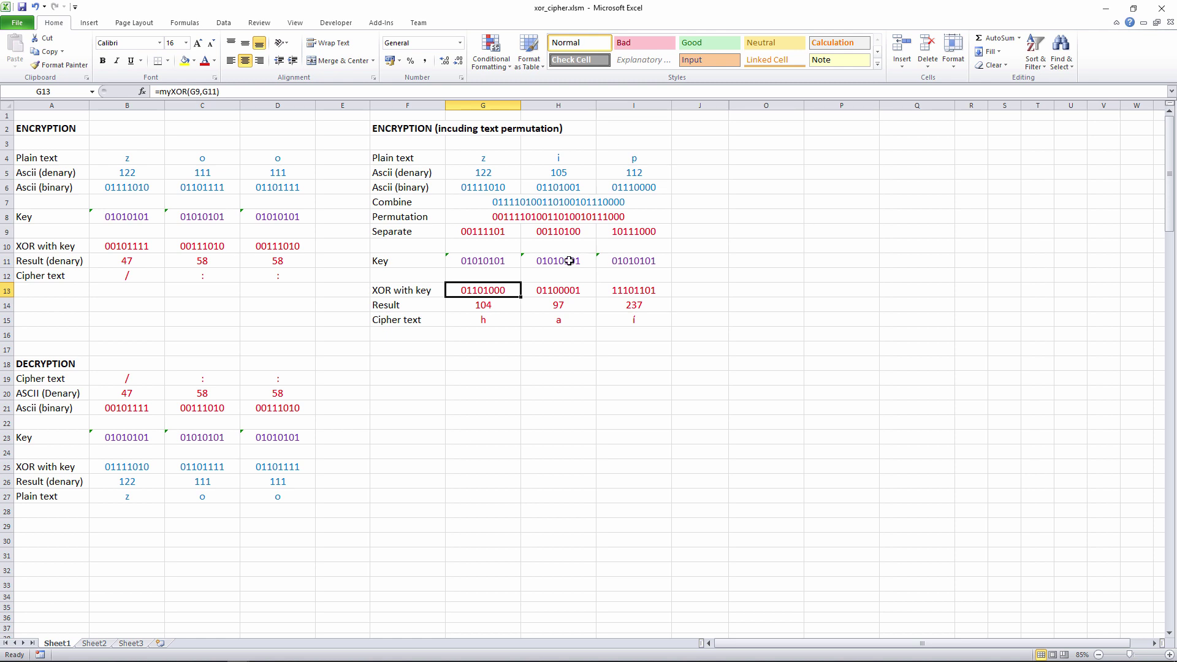
pyautogui.click(494, 237)
pyautogui.click(489, 261)
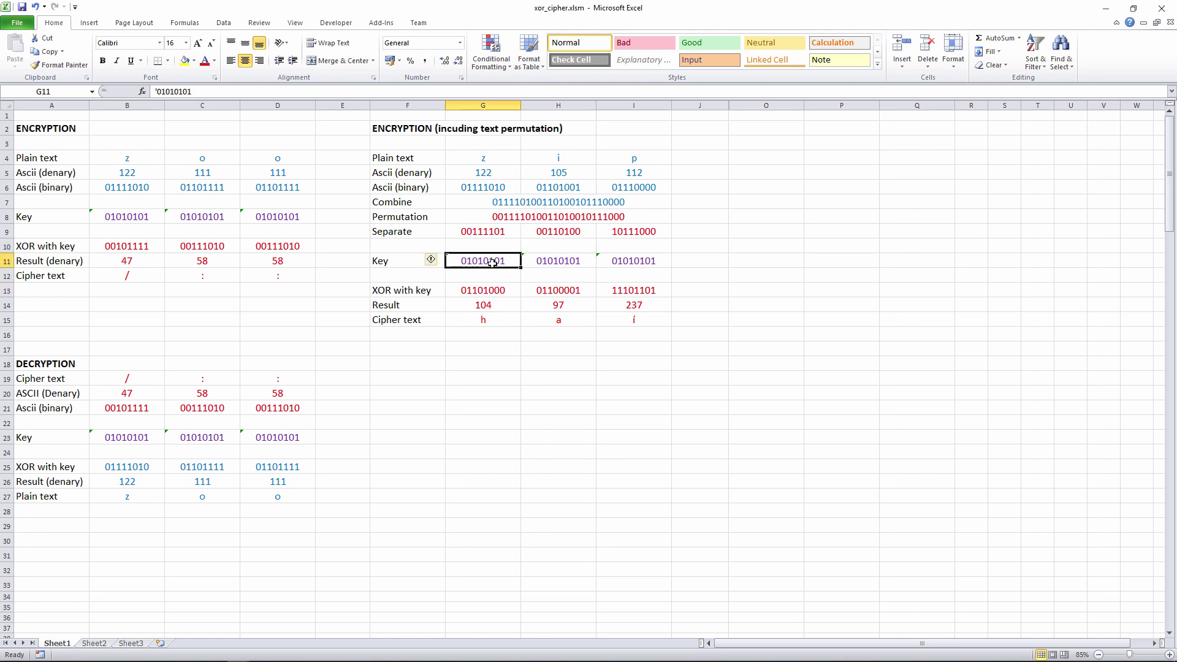
pyautogui.press('Down')
pyautogui.press('Down')
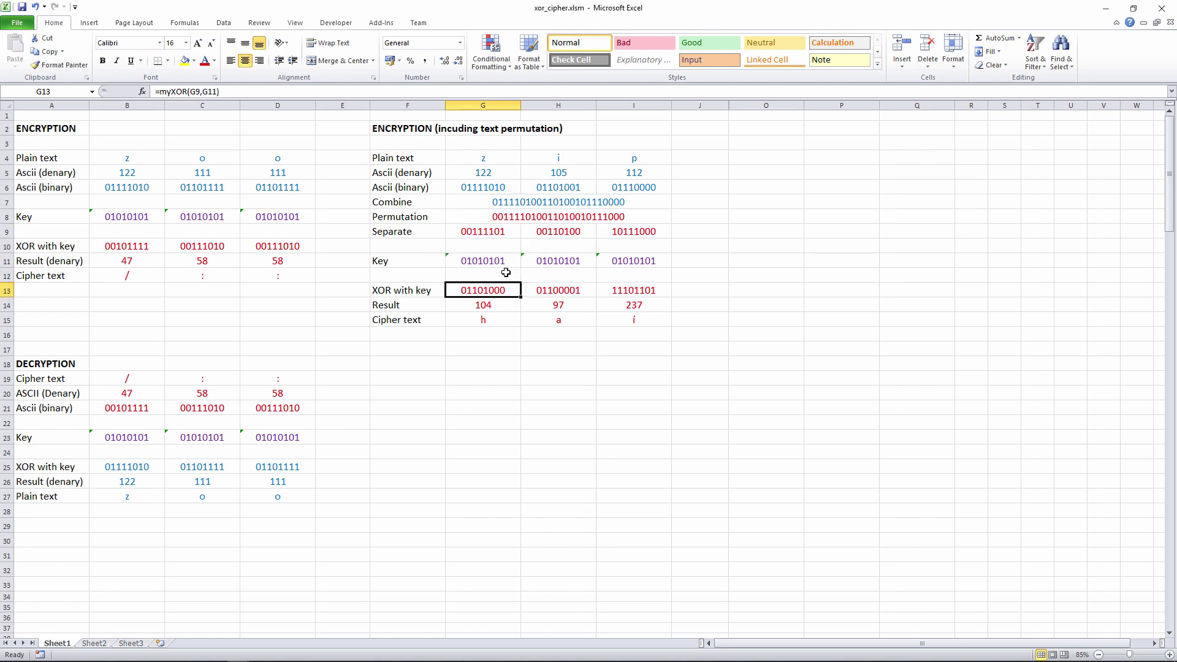
pyautogui.click(479, 335)
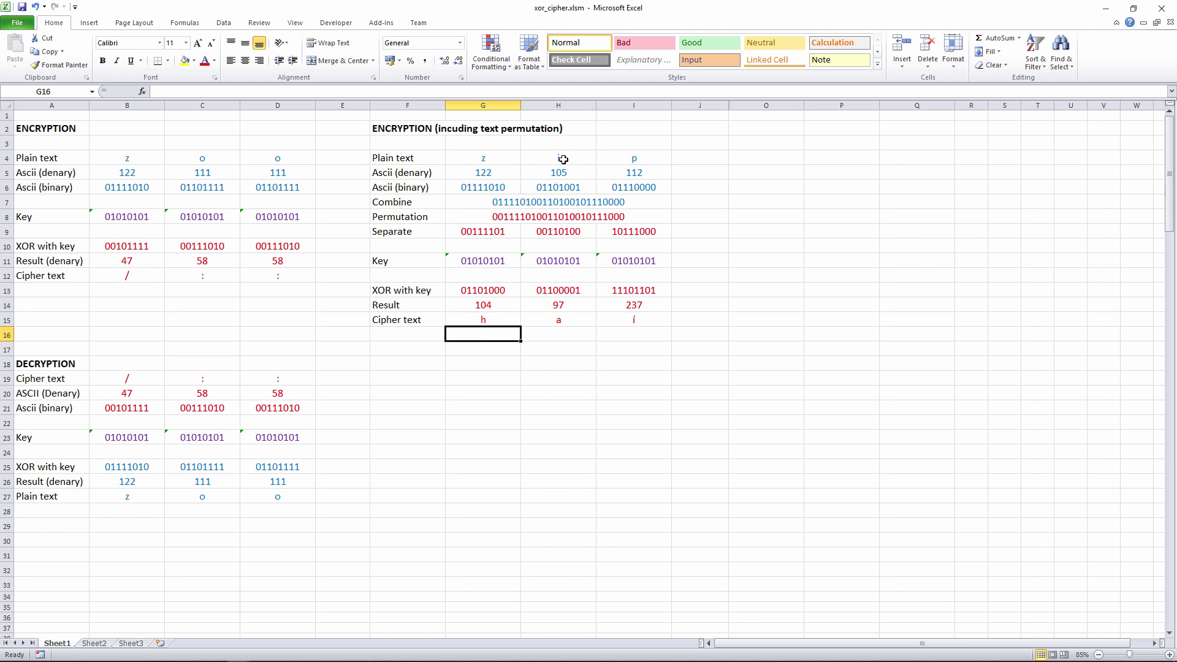
# - Set the permutation table's third plain text letter to o, briefly restoring p before committing o
pyautogui.click(623, 158)
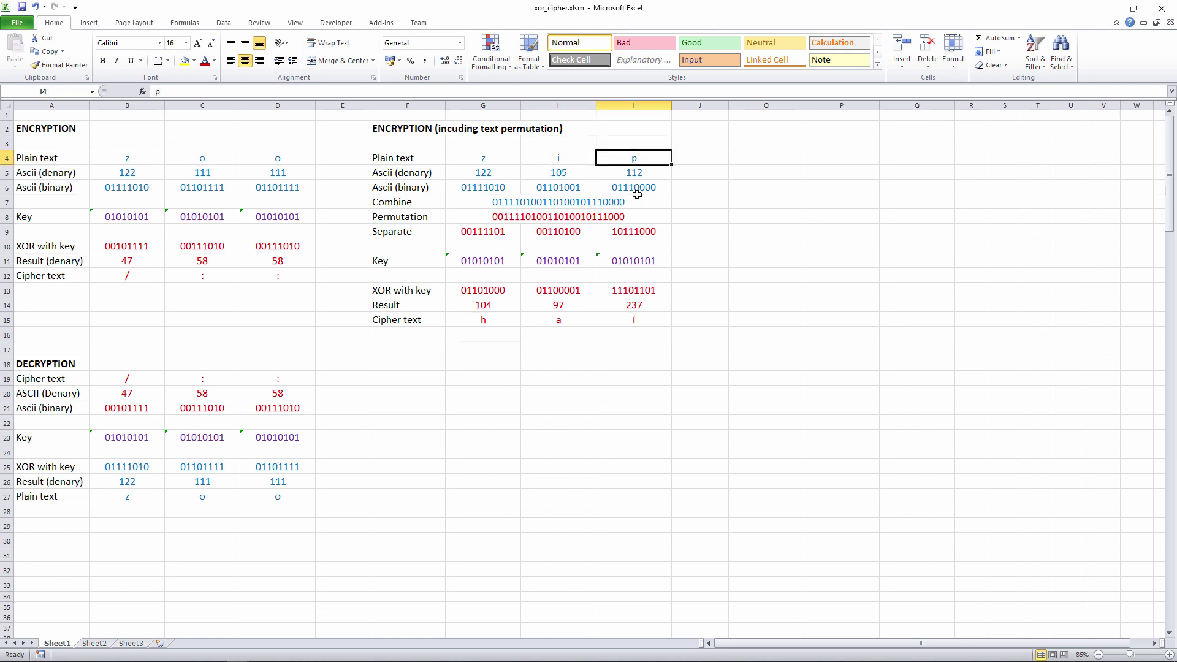
pyautogui.write('o')
pyautogui.press('Left')
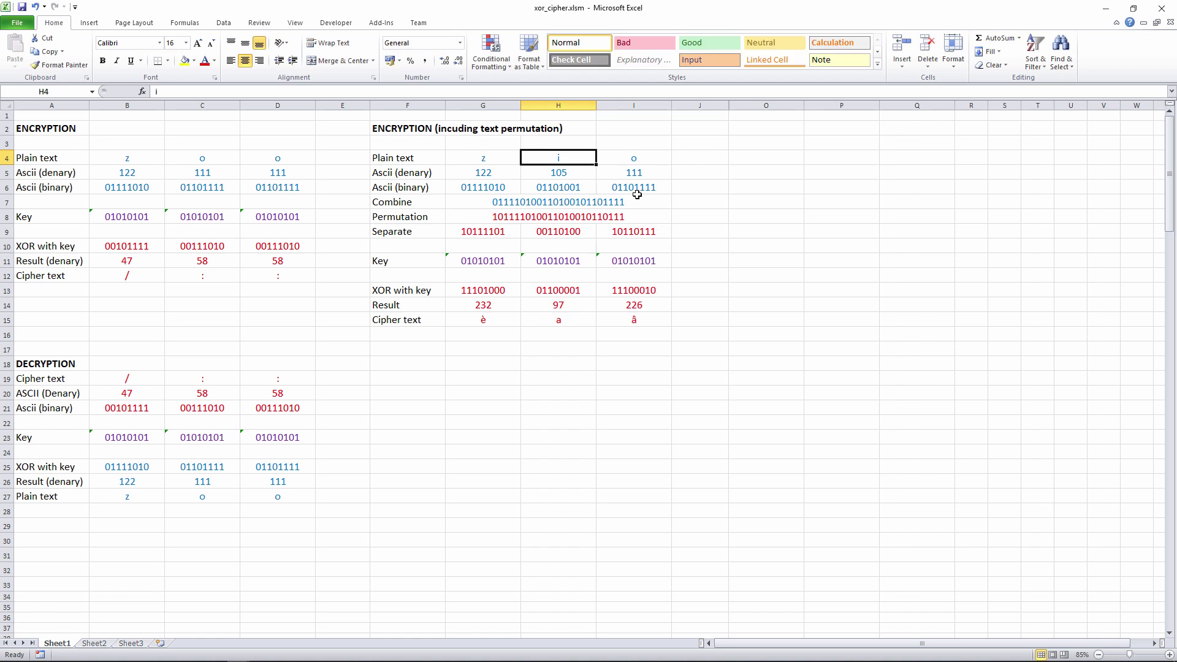
pyautogui.press('Right')
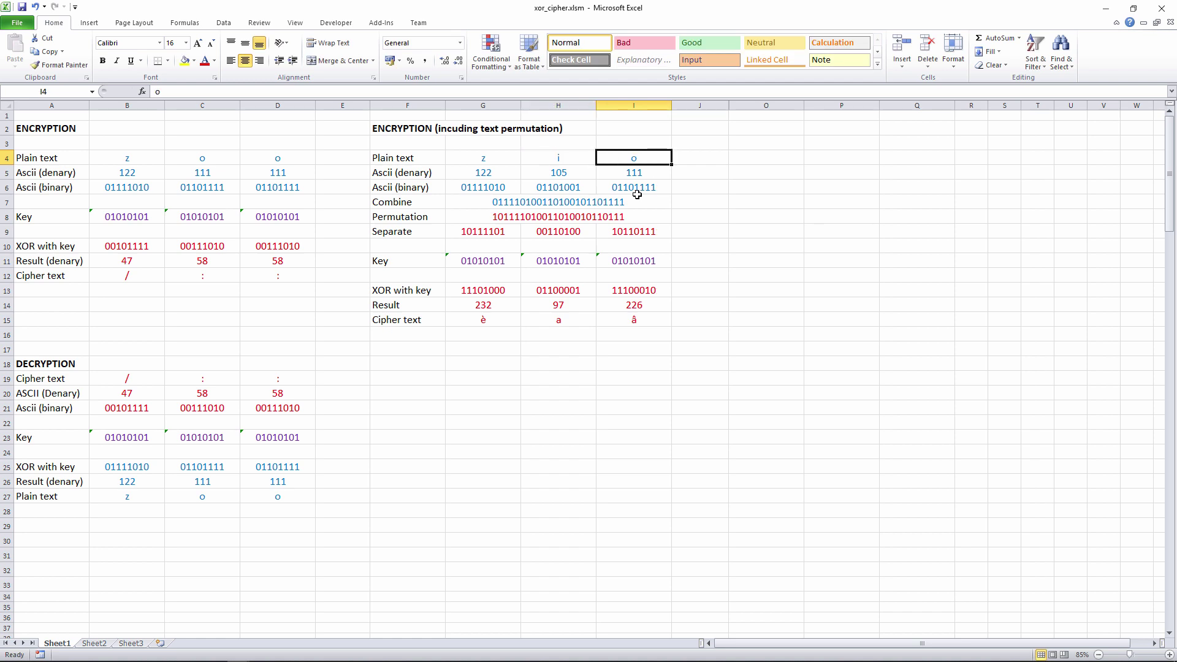
pyautogui.write('p')
pyautogui.press('Left')
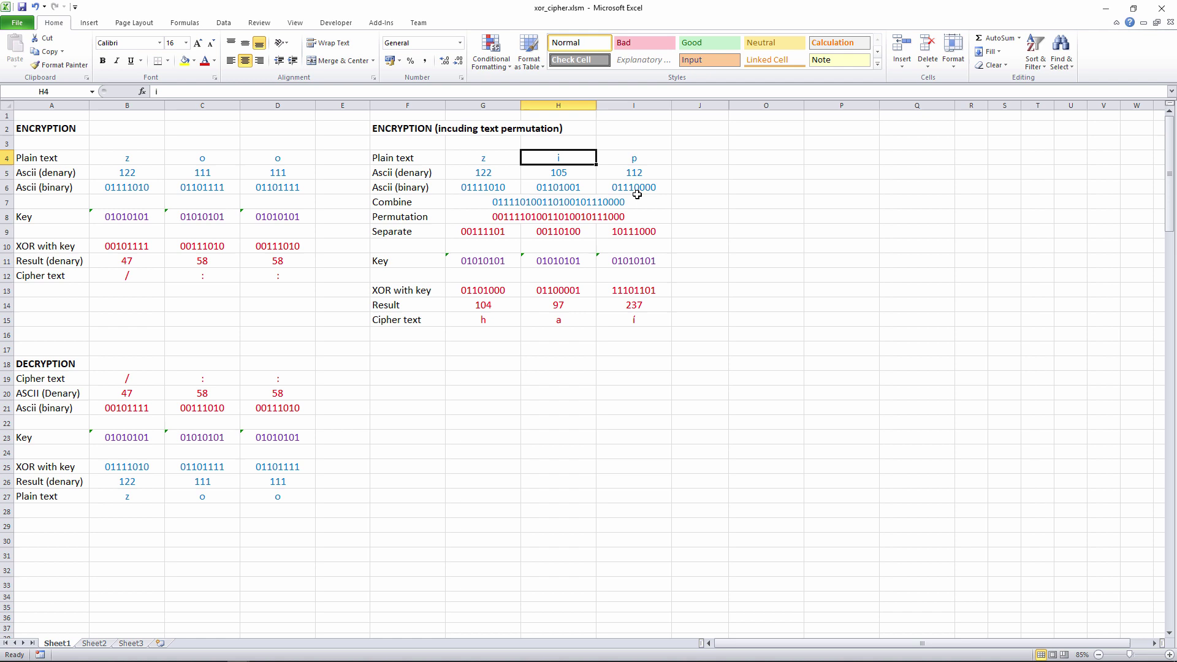
pyautogui.press('Right')
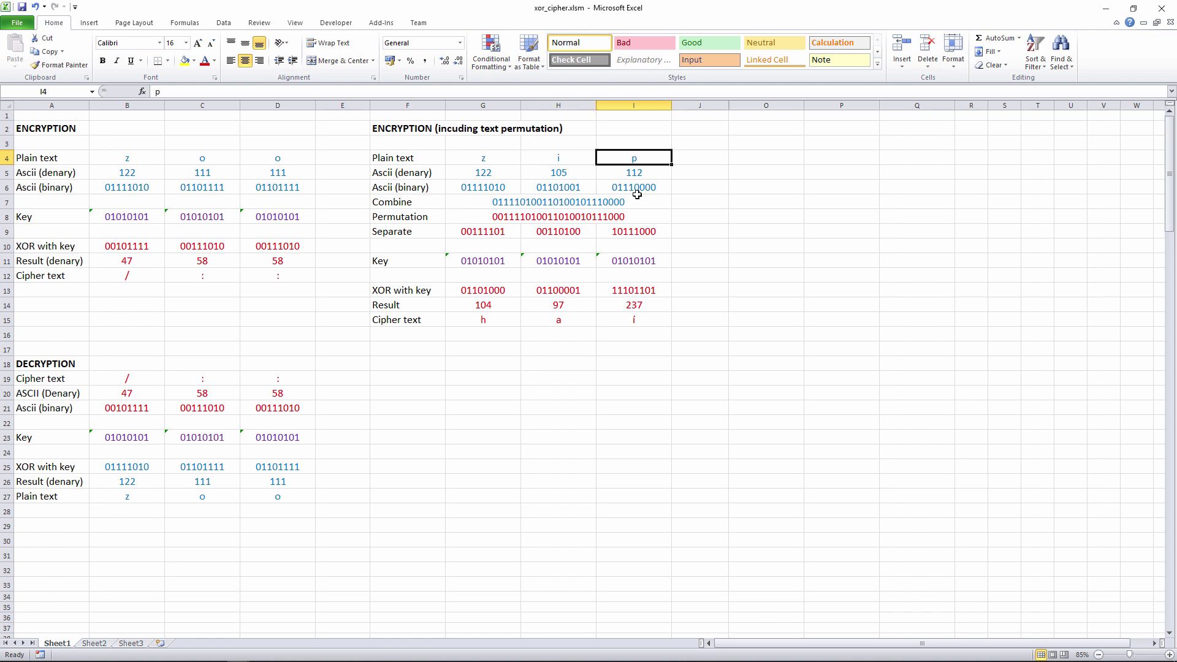
pyautogui.write('o')
pyautogui.press('Left')
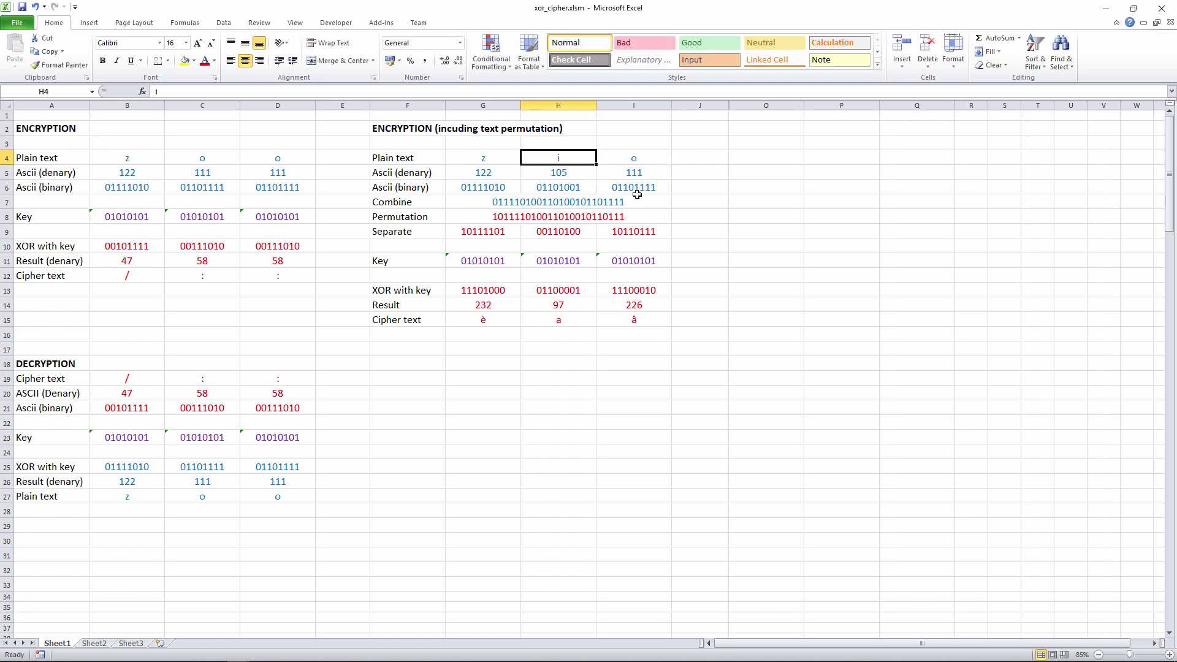
# - Set the second plain text letter to o, then step across the letters down to the combined binary string
pyautogui.write('o')
pyautogui.press('Left')
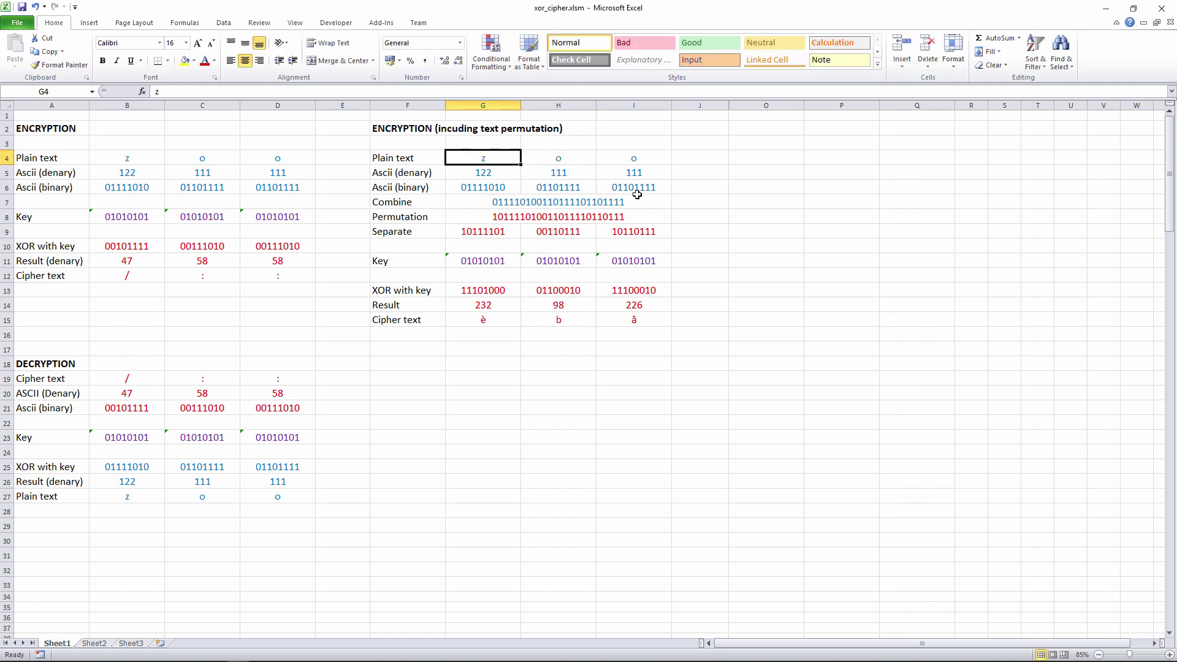
pyautogui.press('Right')
pyautogui.press('Right')
pyautogui.press('Left')
pyautogui.press('Right')
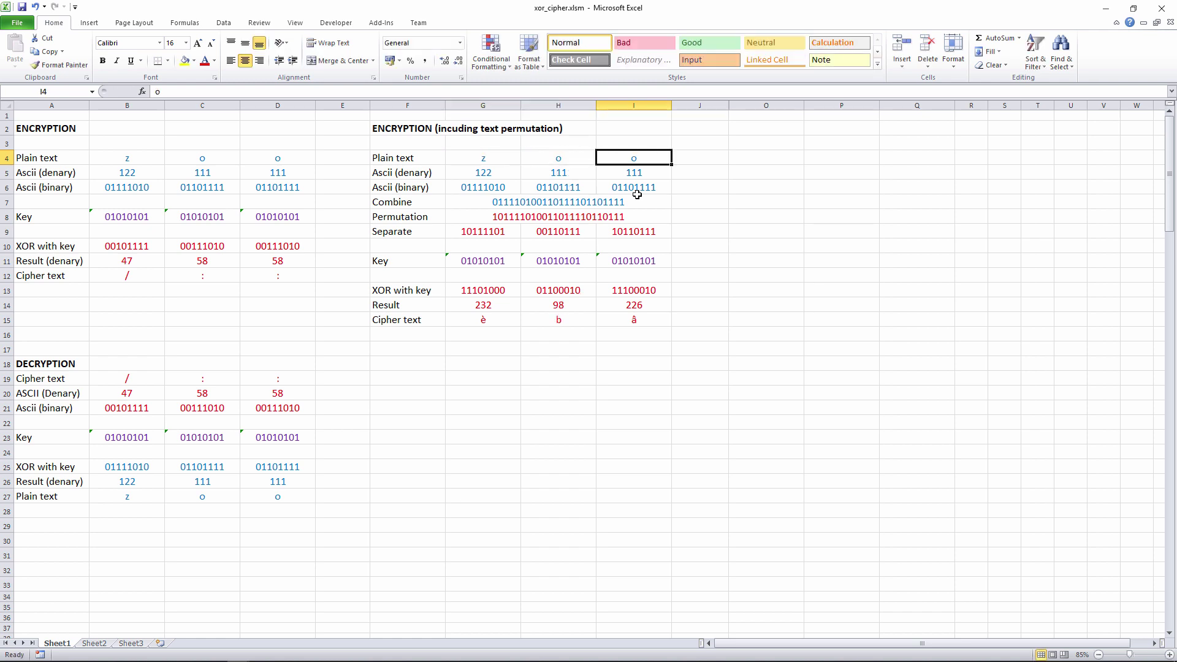
pyautogui.press('Left')
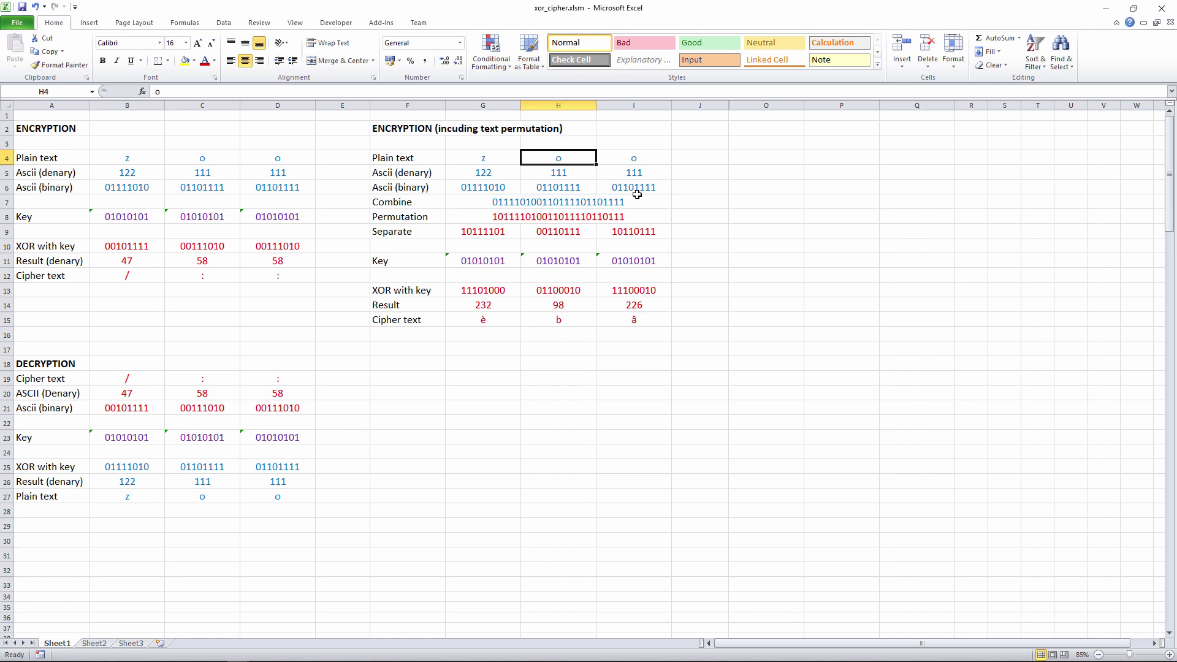
pyautogui.press('Down')
pyautogui.press('Down')
pyautogui.press('Down')
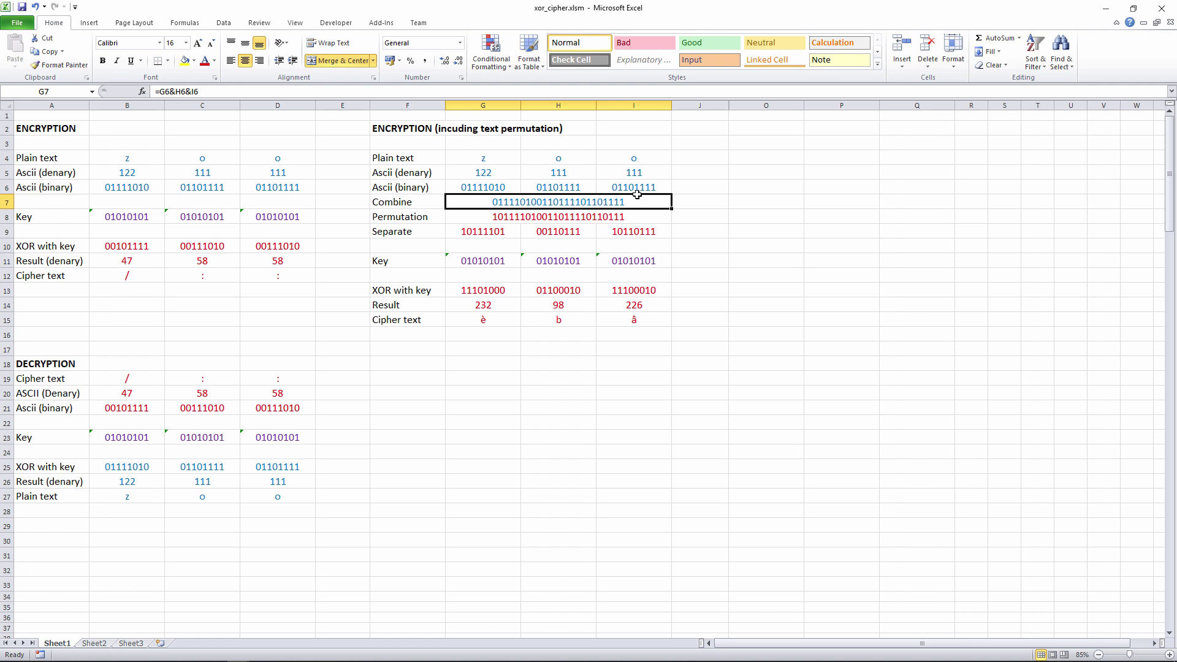
# - Unhide columns K to N between J and O to reveal the block cipher section
pyautogui.click(638, 334)
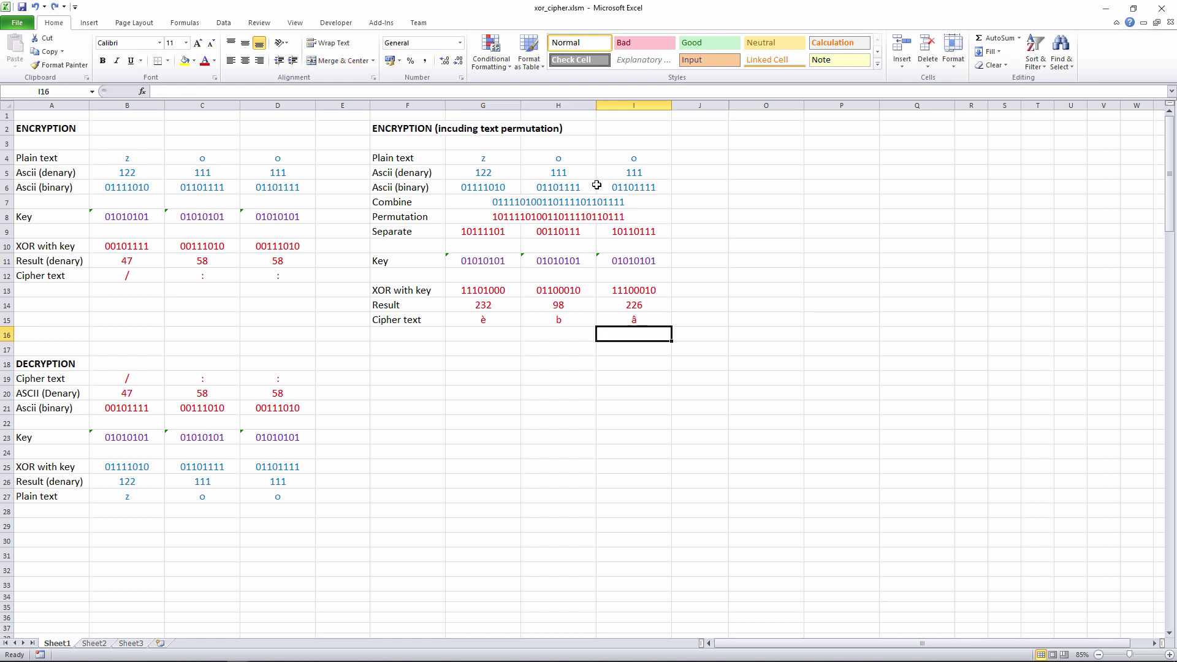
pyautogui.click(716, 111)
pyautogui.moveTo(716, 108); pyautogui.dragTo(746, 109)
pyautogui.rightClick(747, 110)
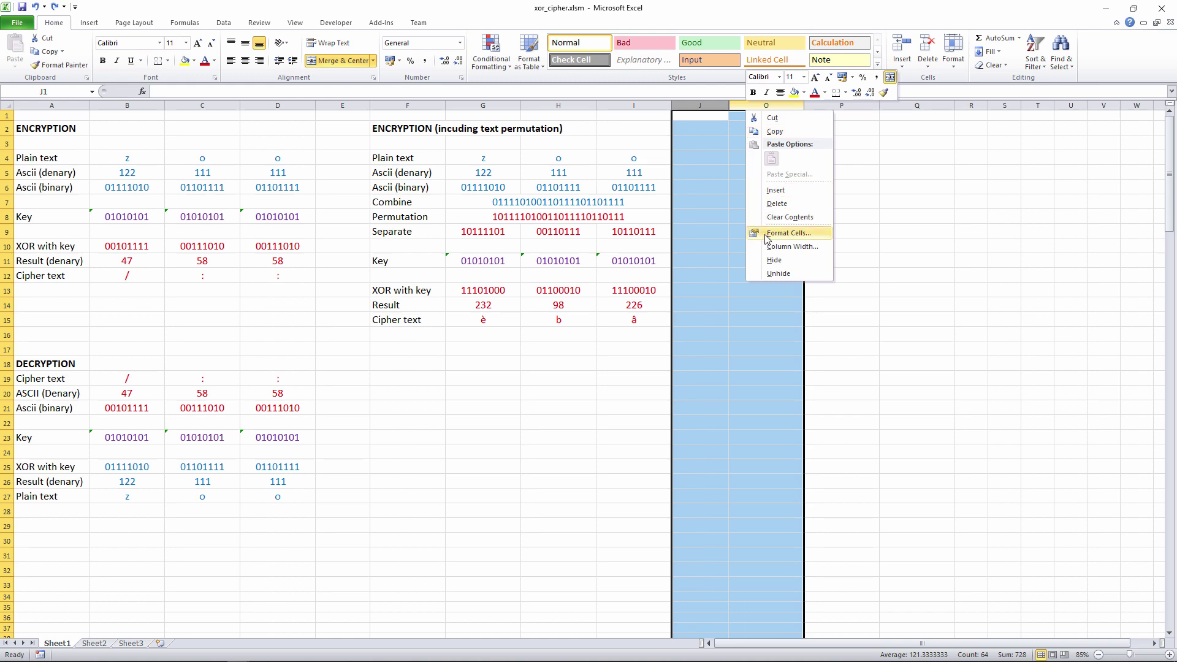
pyautogui.click(772, 274)
# - Step through the block's plain text, denary codes and binary bytes down to the combined 24-bit string
pyautogui.click(699, 159)
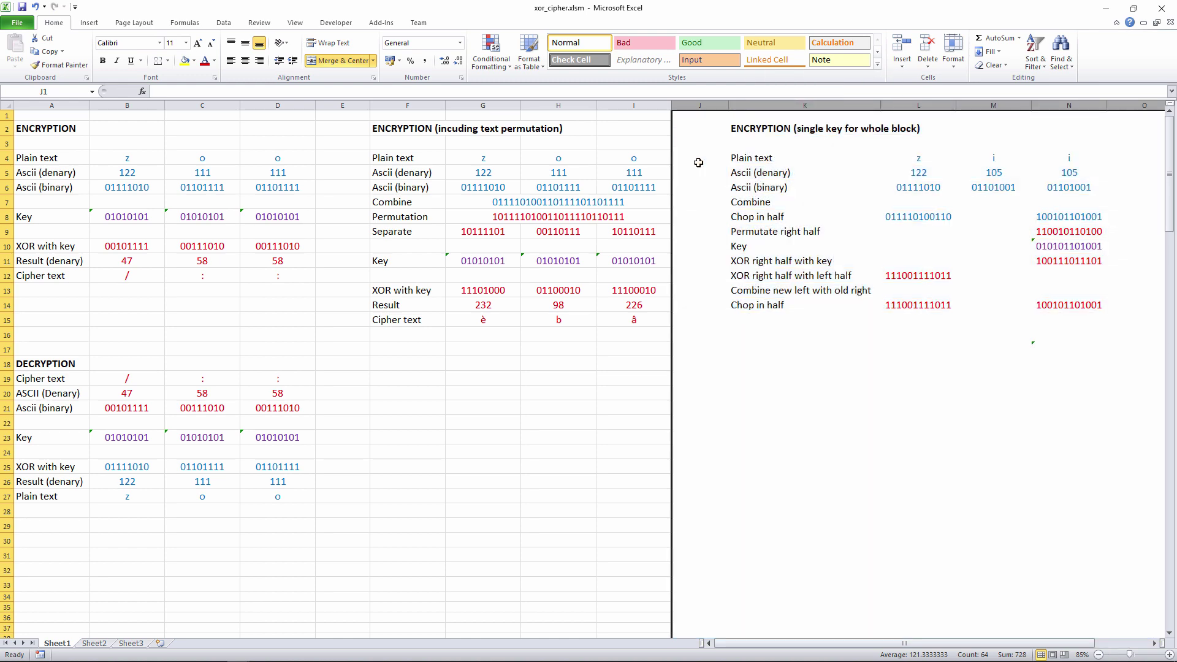
pyautogui.press('Right')
pyautogui.press('Right')
pyautogui.press('Right')
pyautogui.press('Right')
pyautogui.press('Right')
pyautogui.press('Right')
pyautogui.press('Right')
pyautogui.press('Right')
pyautogui.press('Right')
pyautogui.press('Right')
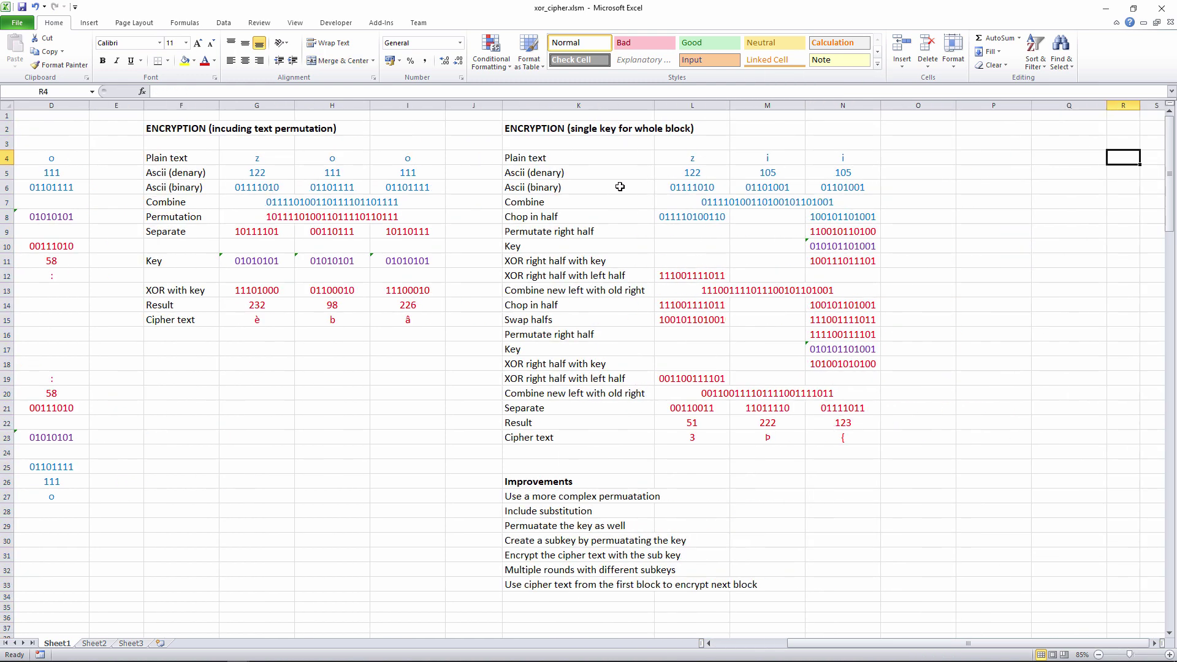
pyautogui.click(447, 163)
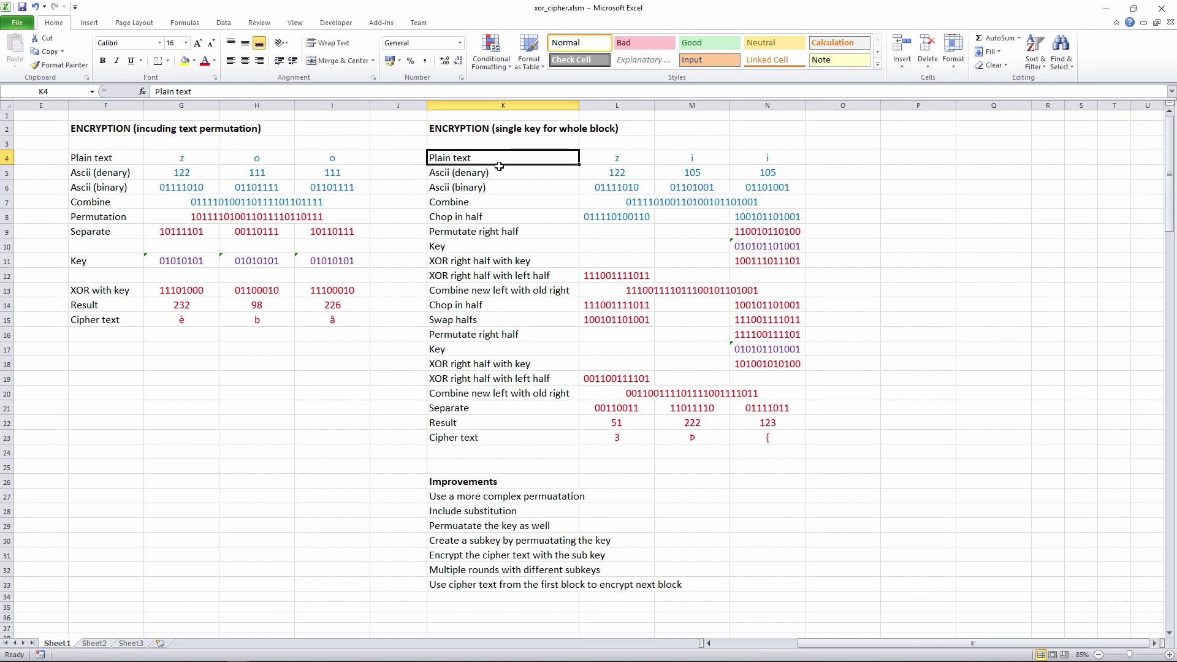
pyautogui.press('Right')
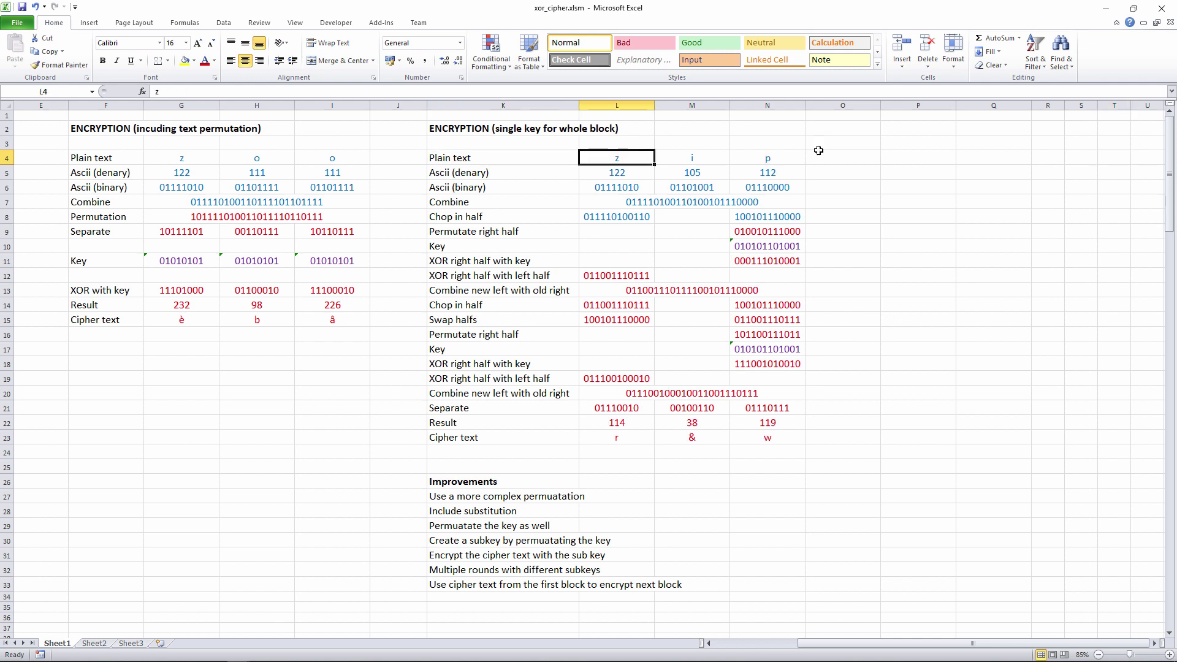
pyautogui.press('Down')
pyautogui.press('Right')
pyautogui.press('Right')
pyautogui.press('Left')
pyautogui.press('Left')
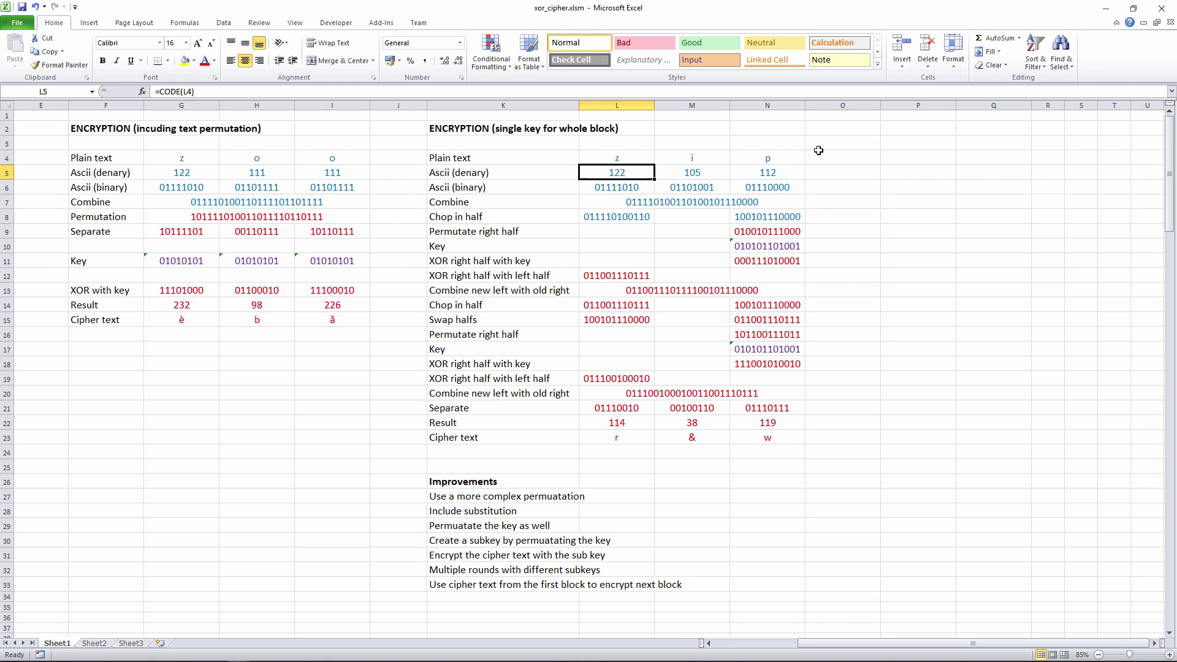
pyautogui.press('Down')
pyautogui.press('Right')
pyautogui.press('Right')
pyautogui.press('Left')
pyautogui.press('Left')
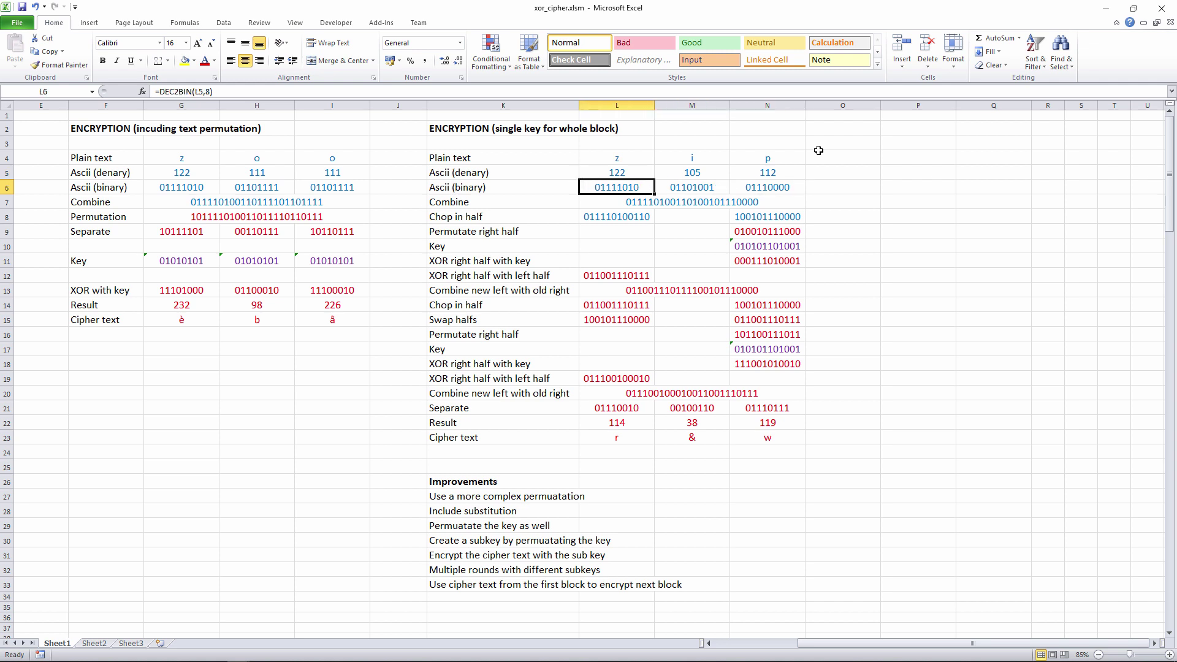
pyautogui.press('Down')
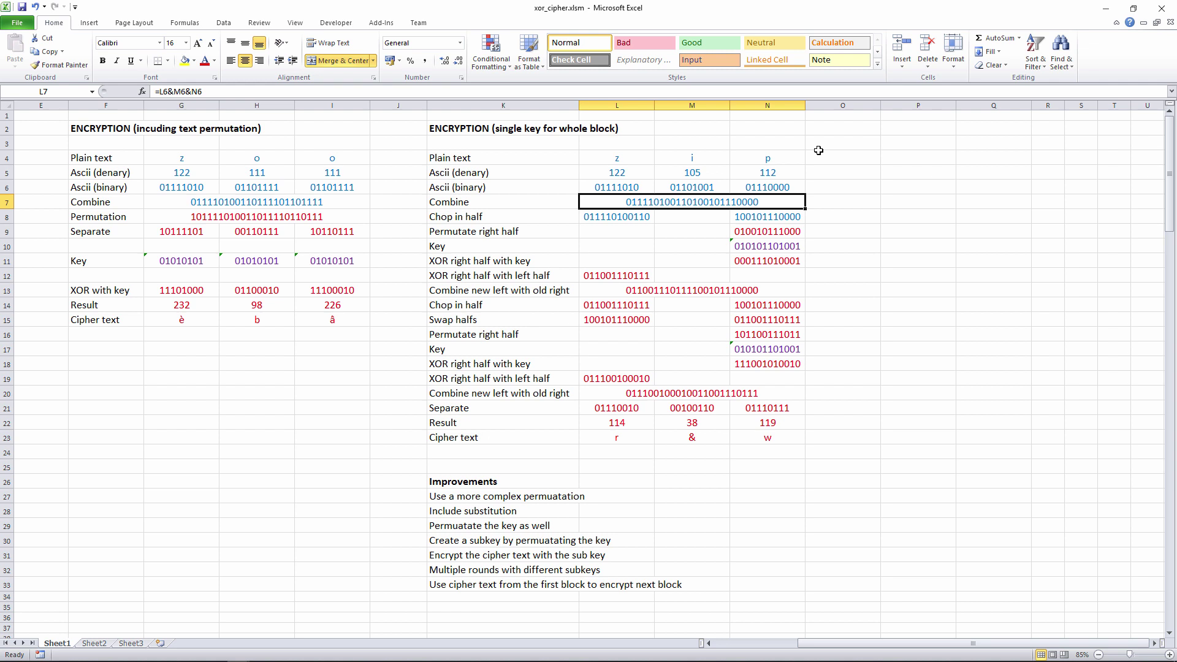
pyautogui.press('Down')
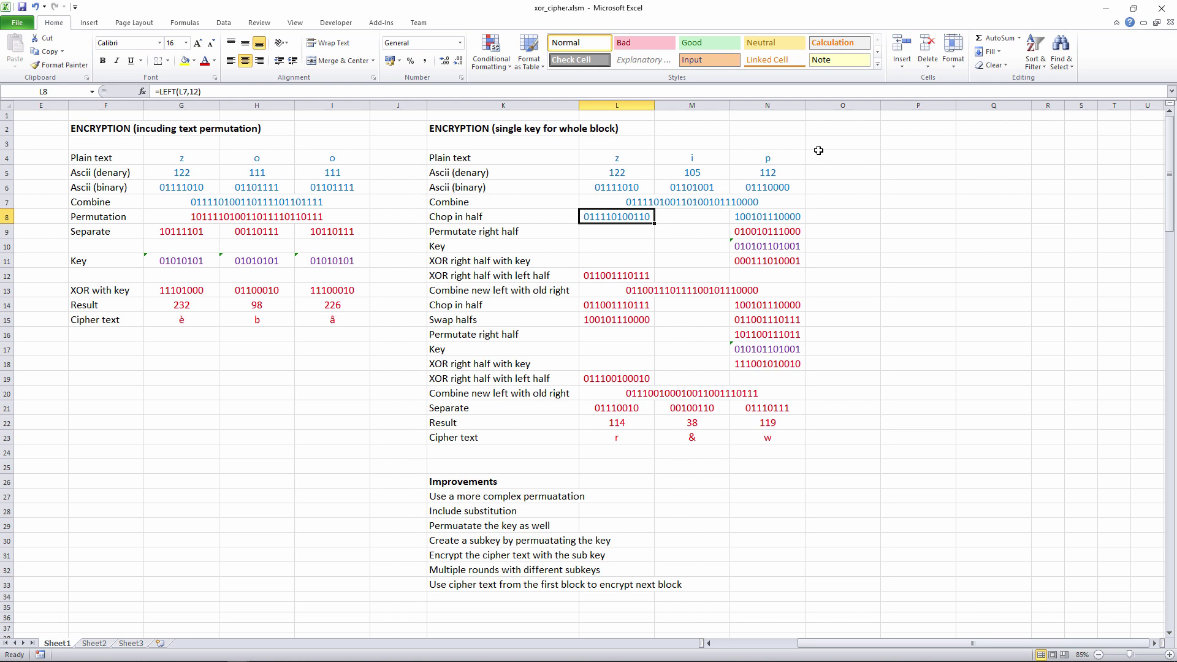
pyautogui.click(329, 92)
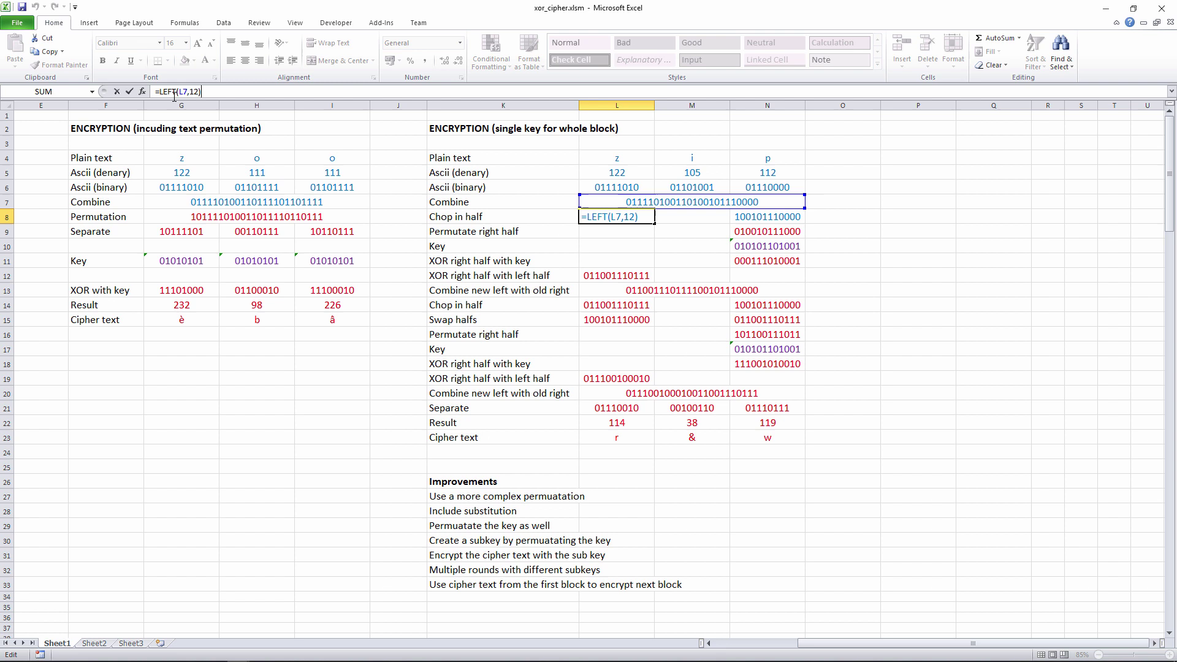
pyautogui.press('Tab')
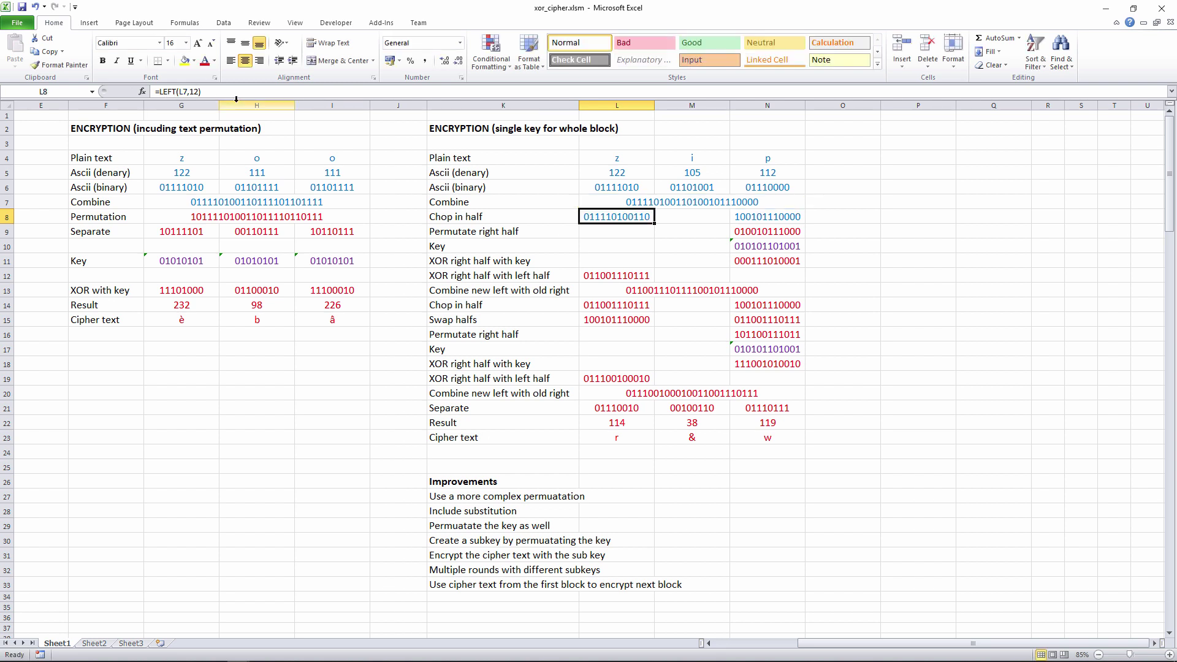
pyautogui.press('Tab')
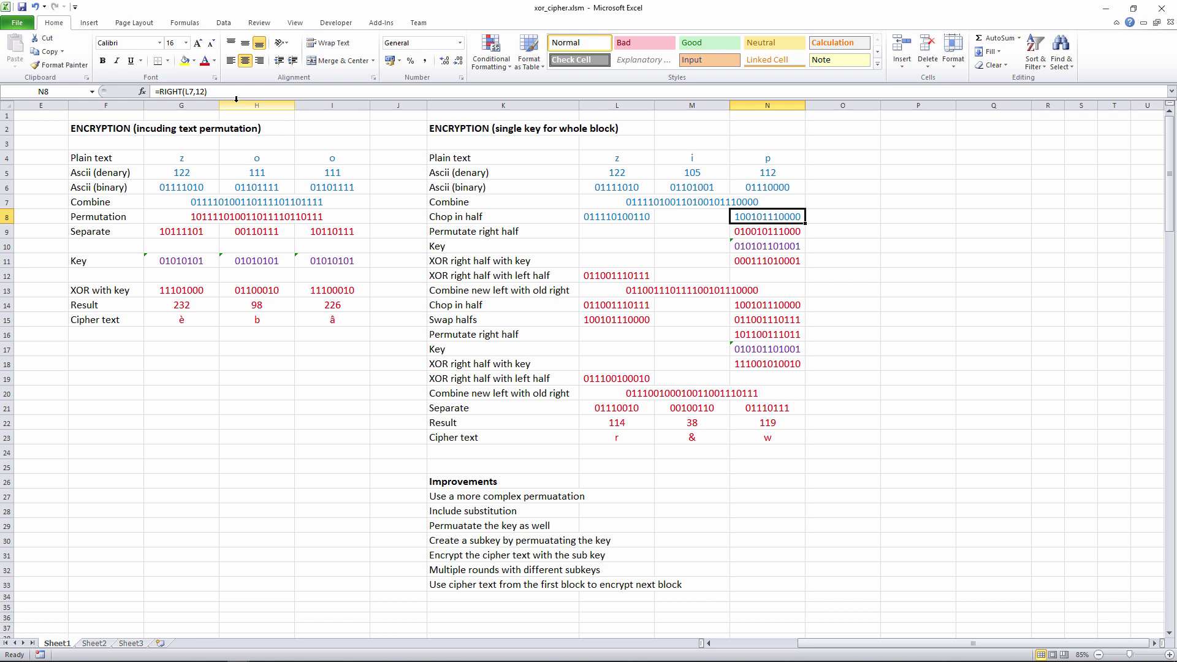
pyautogui.press('Down')
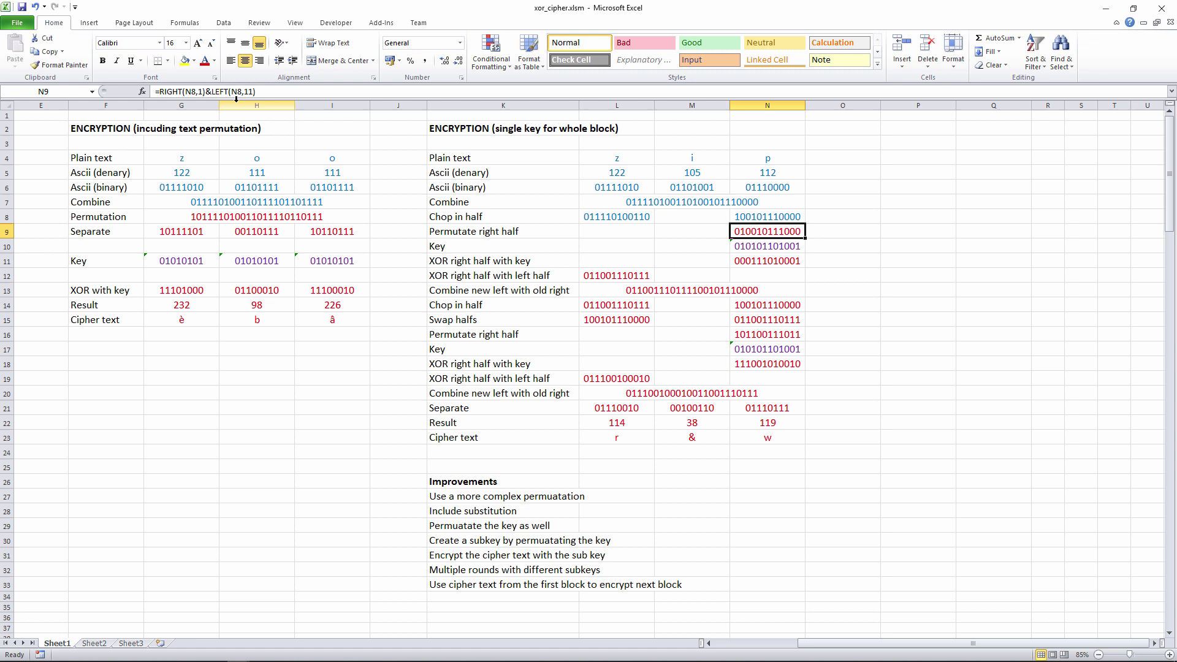
pyautogui.press('Down')
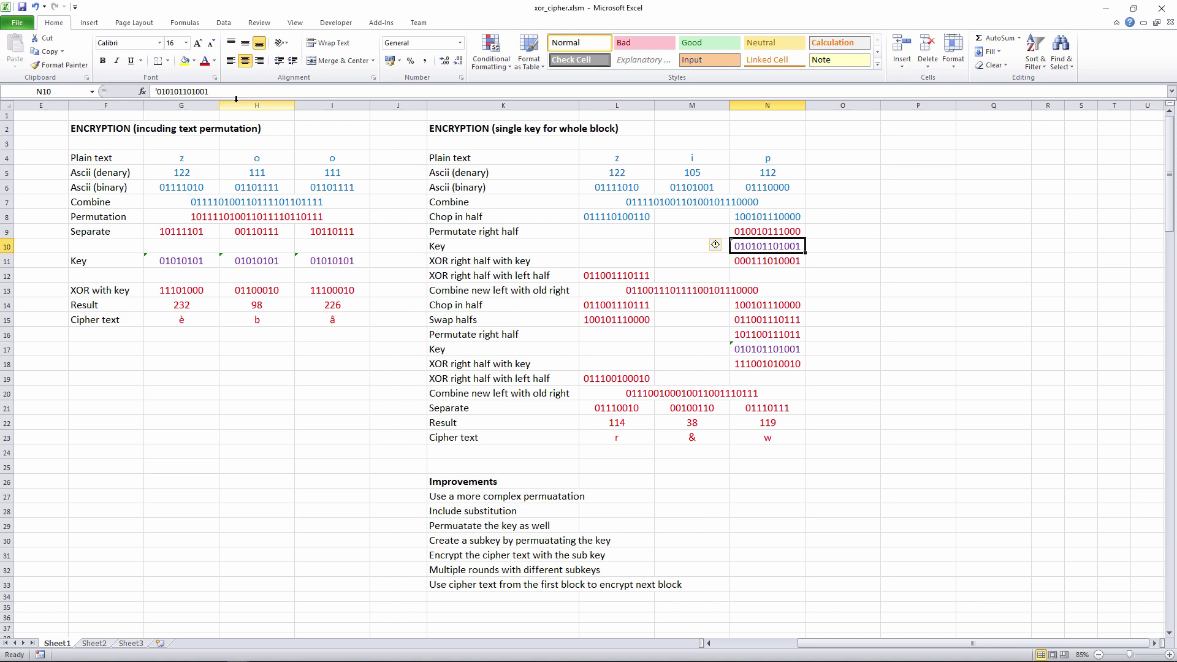
pyautogui.press('Down')
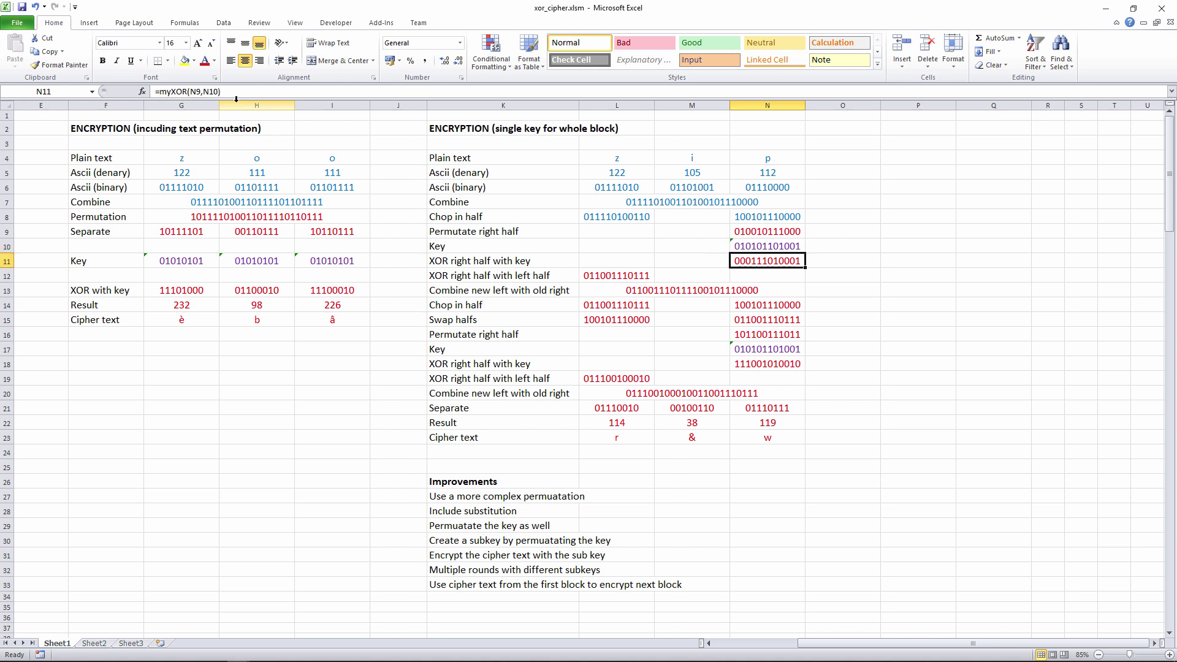
pyautogui.press('Left')
pyautogui.press('Left')
pyautogui.press('Down')
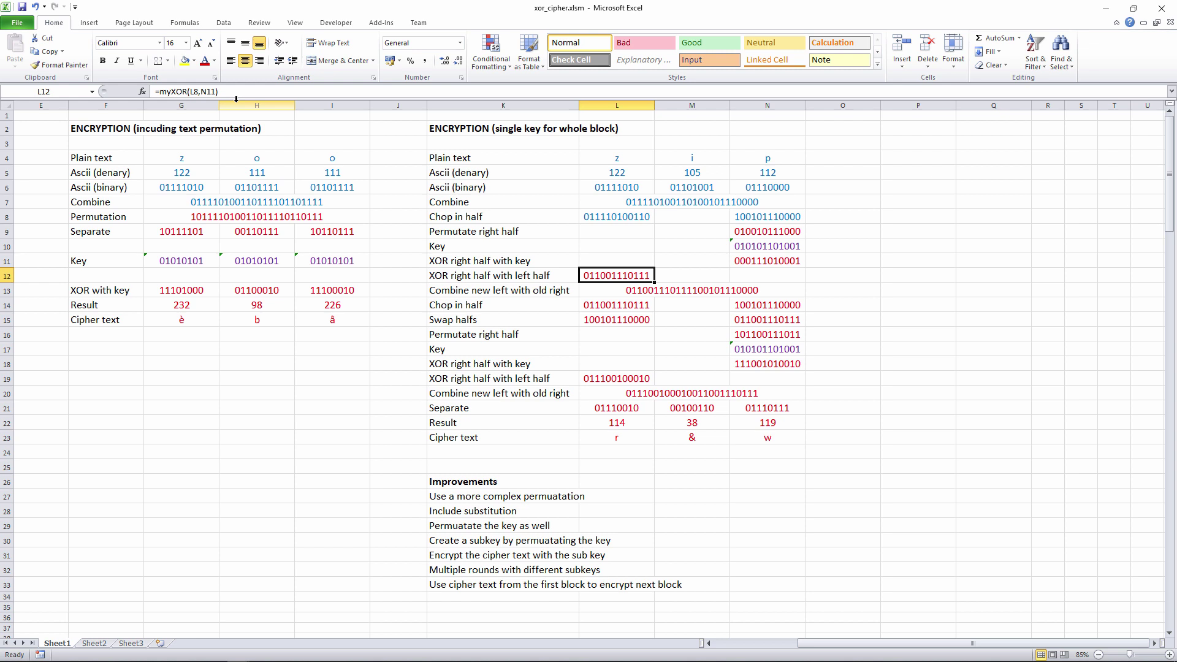
pyautogui.press('Down')
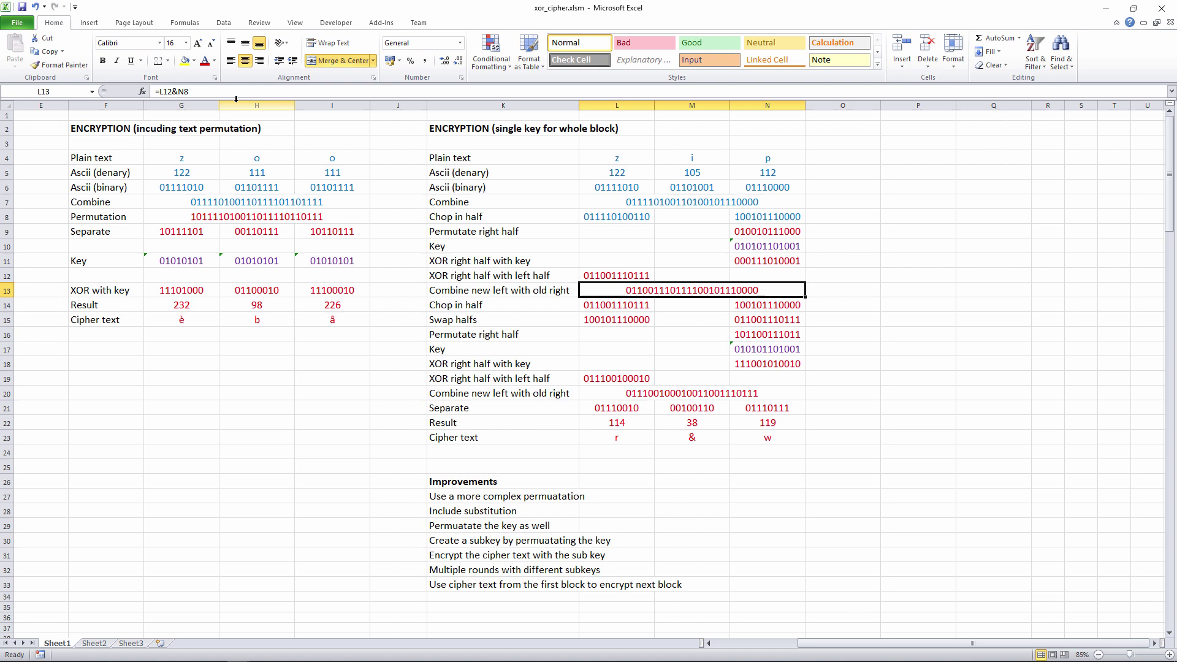
pyautogui.press('Down')
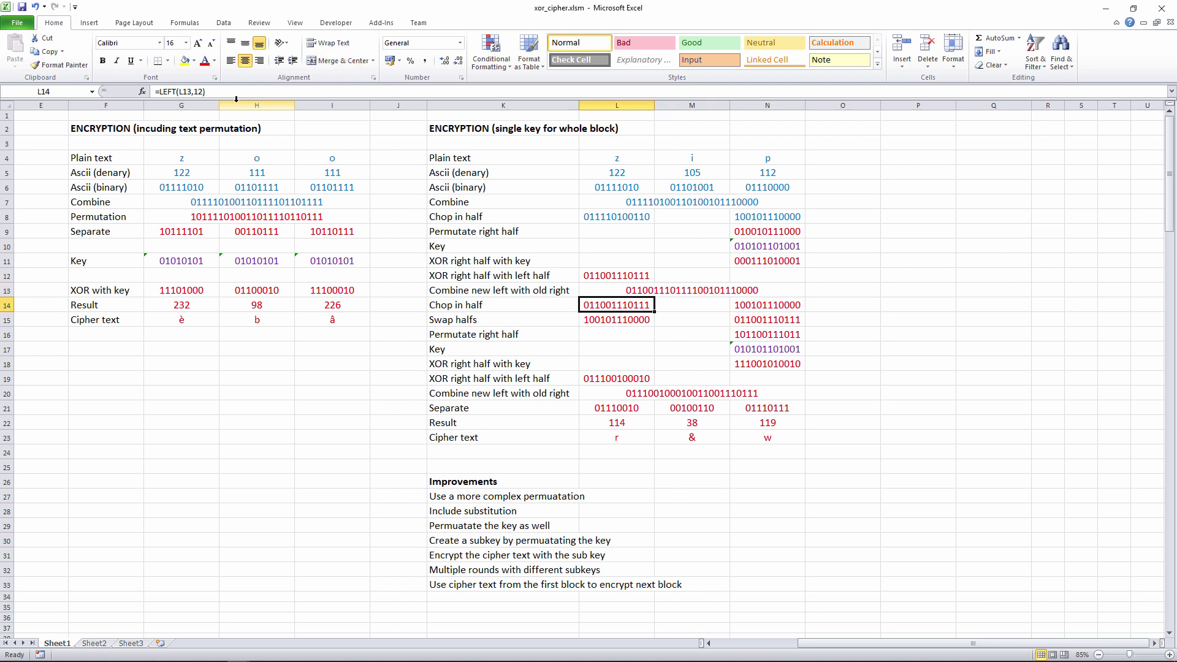
pyautogui.press('Up')
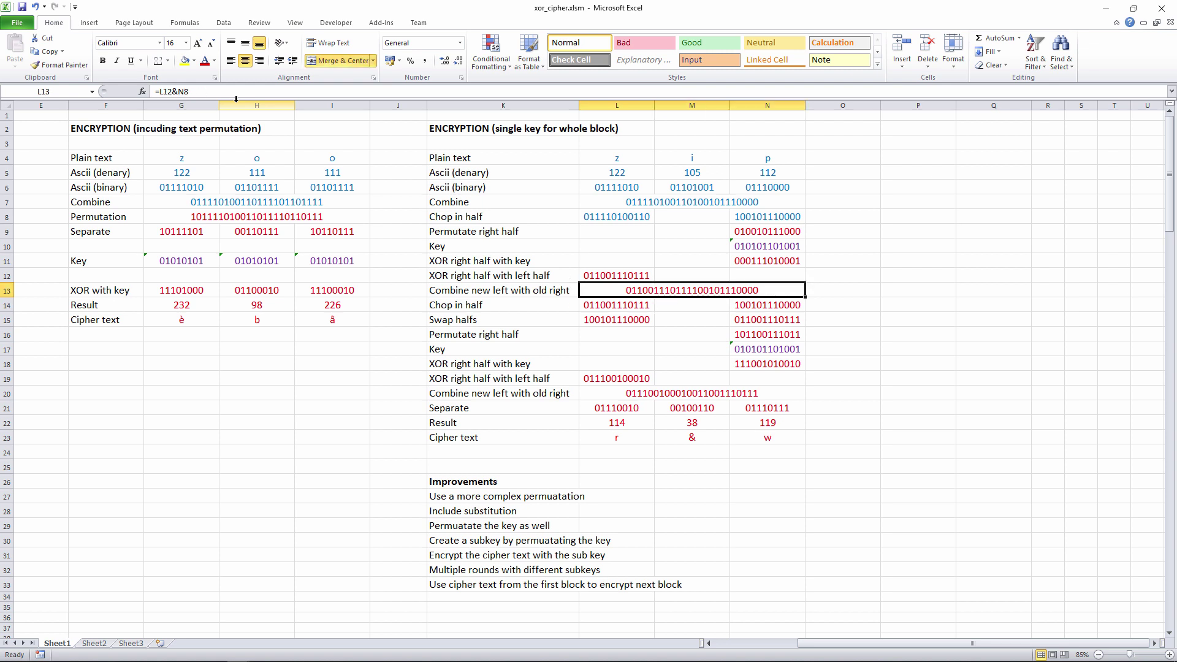
pyautogui.press('Down')
pyautogui.press('Up')
pyautogui.press('Down')
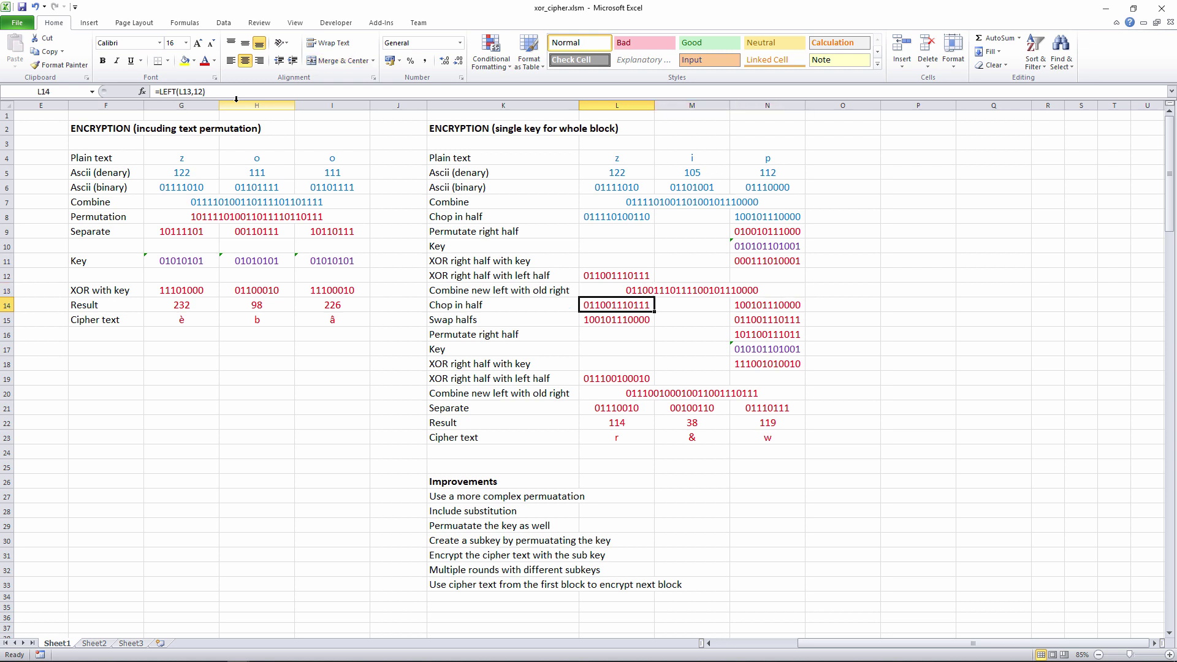
pyautogui.press('Down')
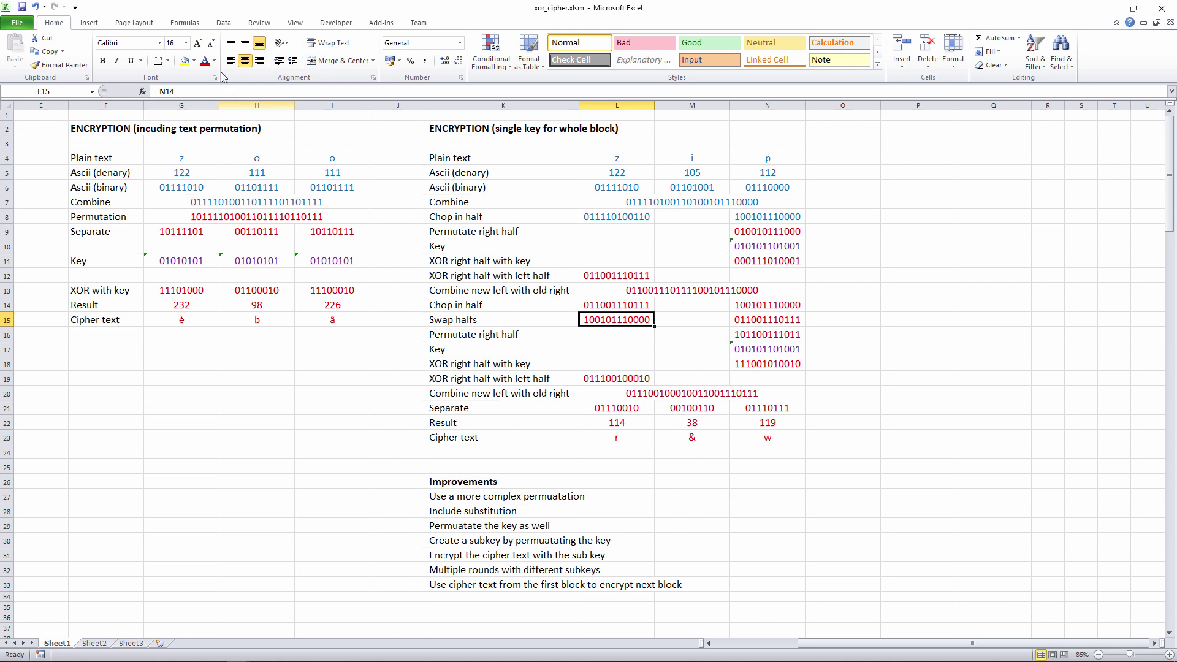
pyautogui.click(217, 92)
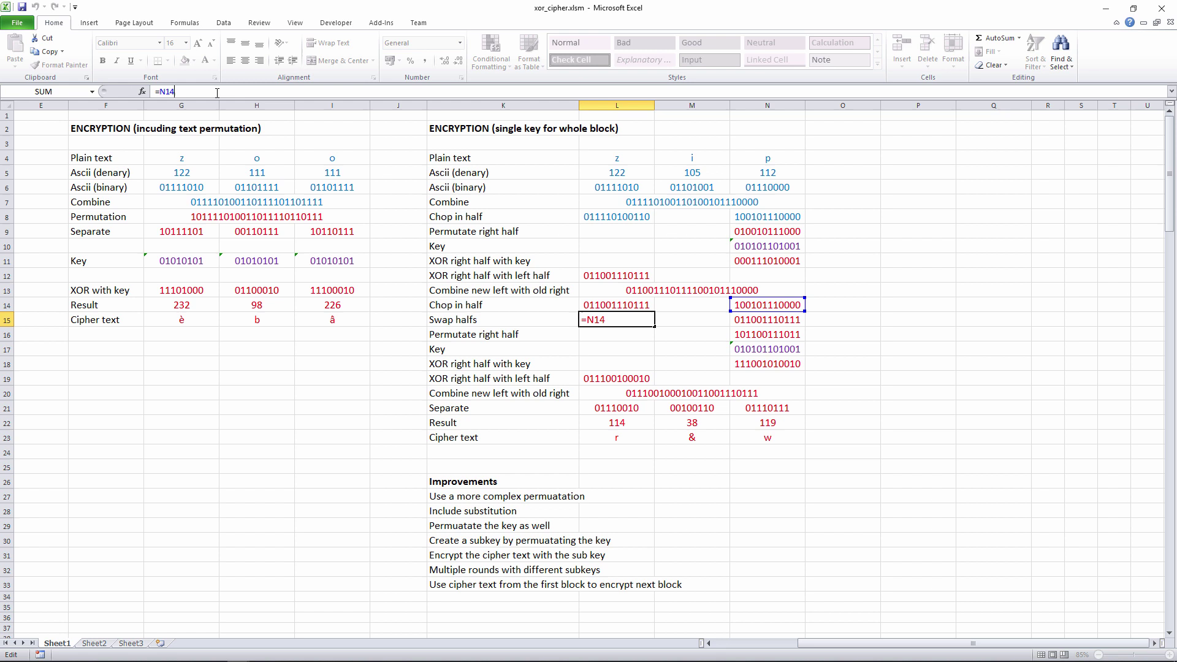
pyautogui.hotkey('ctrl', 'Return')
pyautogui.press('Right')
pyautogui.press('Right')
pyautogui.write('=')
pyautogui.press('Left')
pyautogui.press('Left')
pyautogui.press('Up')
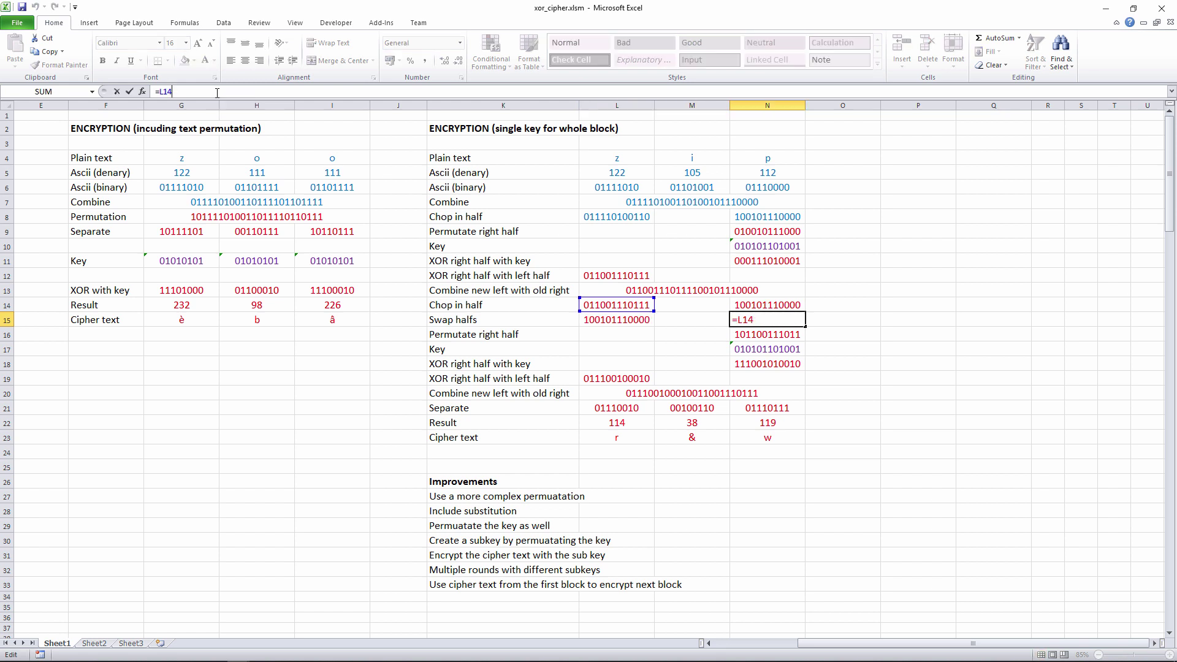
pyautogui.hotkey('ctrl', 'Return')
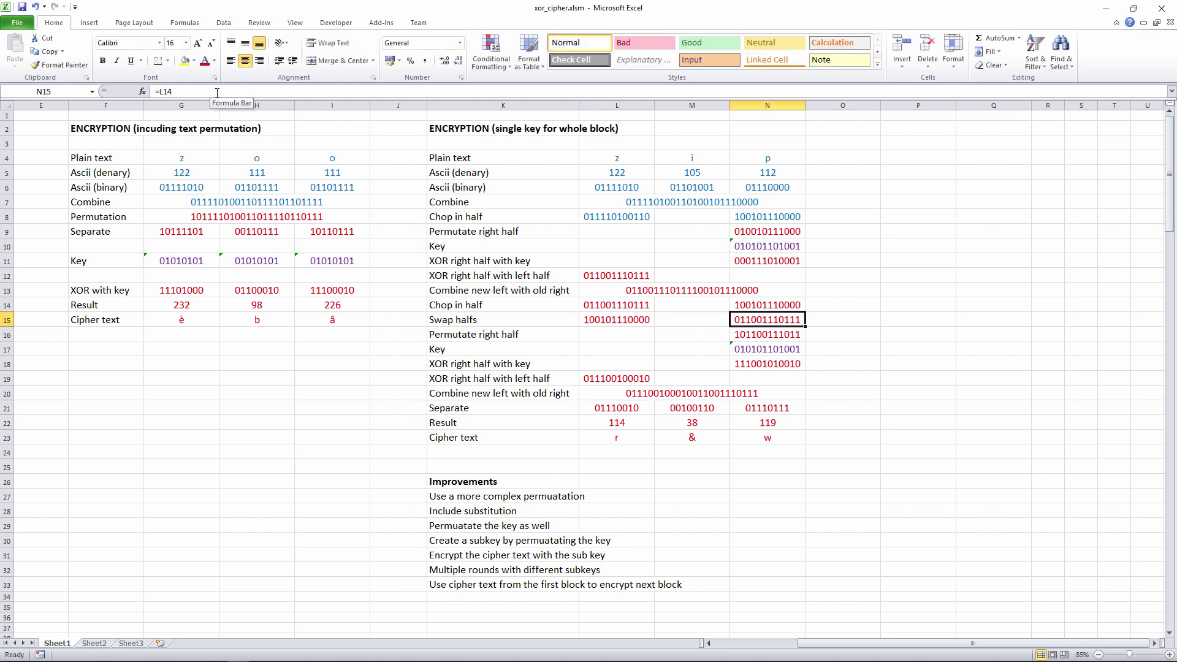
pyautogui.press('Down')
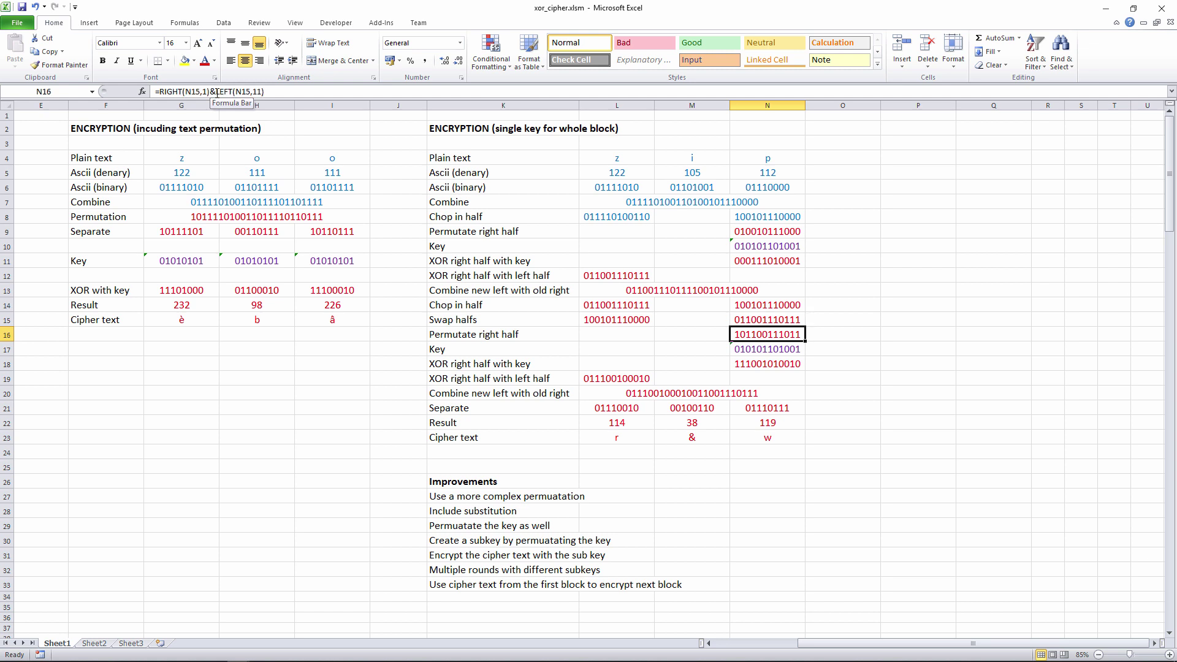
pyautogui.press('Down')
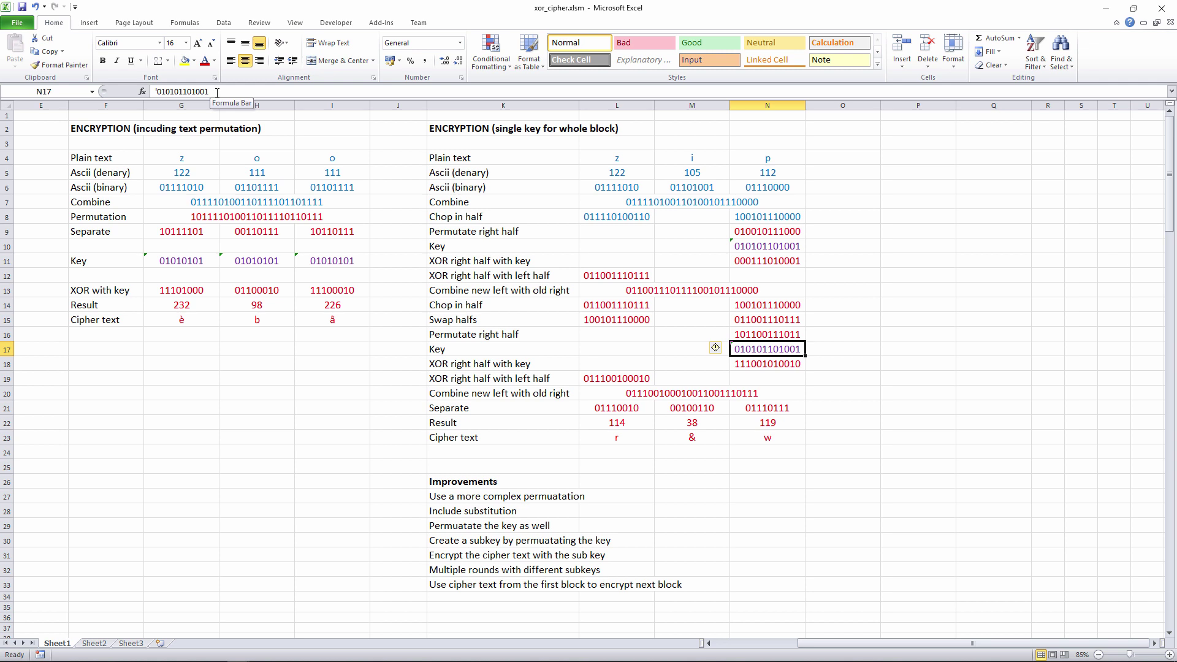
pyautogui.press('Down')
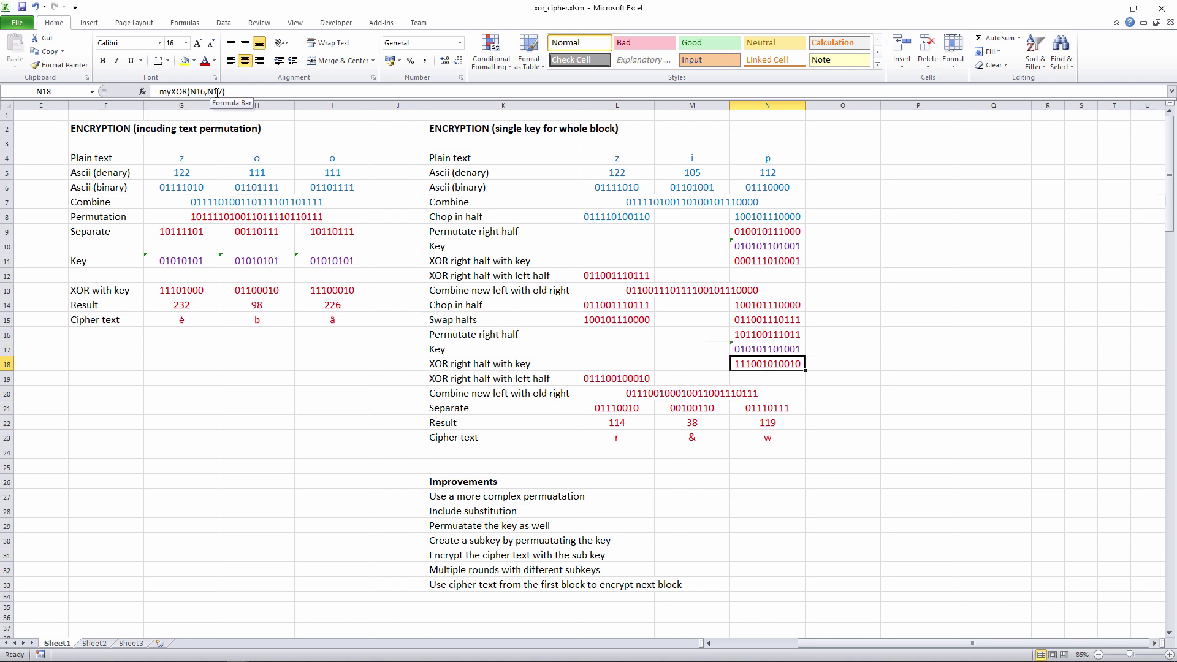
pyautogui.press('Left')
pyautogui.press('Left')
pyautogui.press('Left')
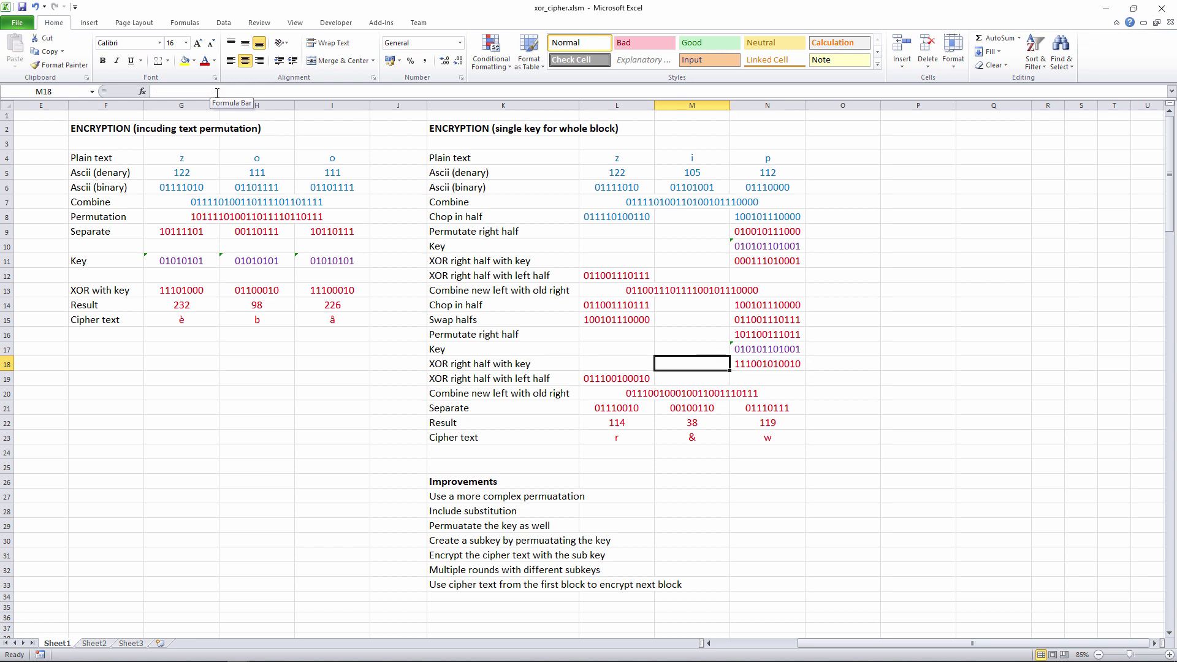
pyautogui.press('Down')
pyautogui.press('Right')
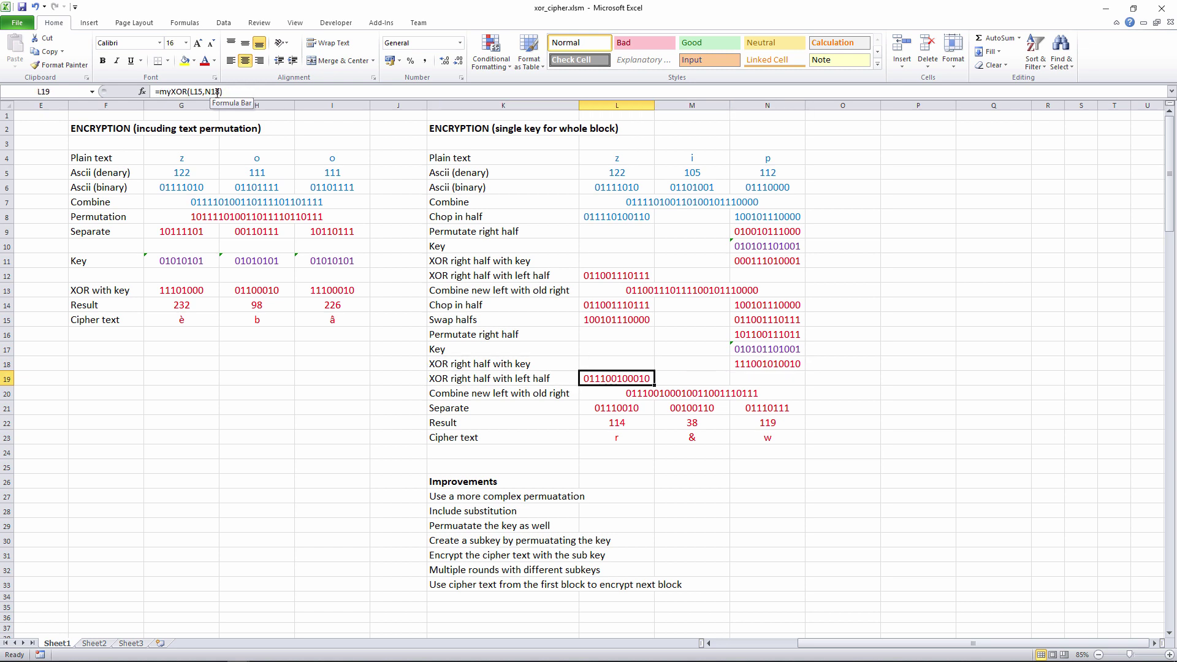
pyautogui.press('Down')
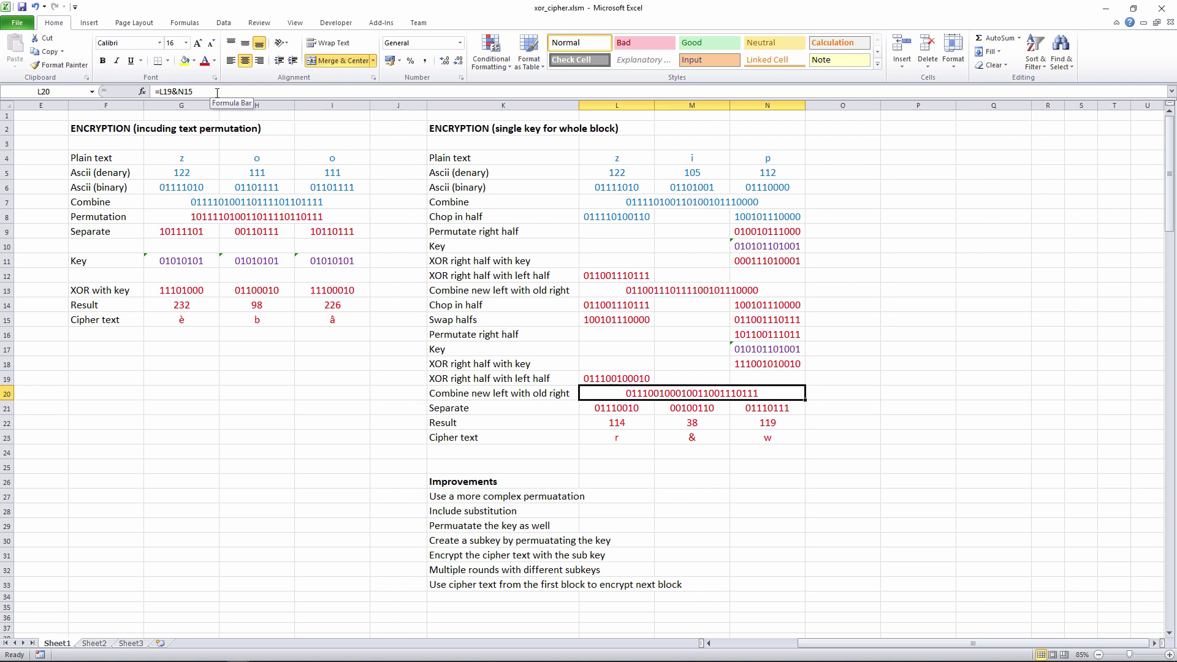
pyautogui.press('Down')
pyautogui.press('Right')
pyautogui.press('Right')
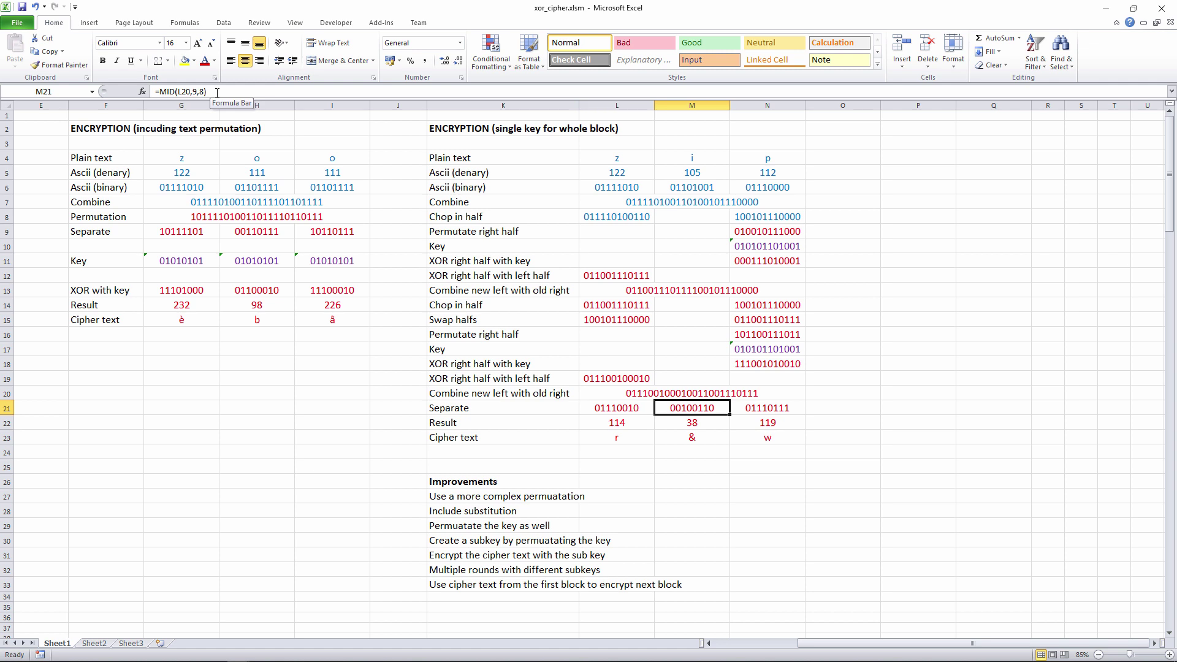
pyautogui.press('Left')
pyautogui.press('Left')
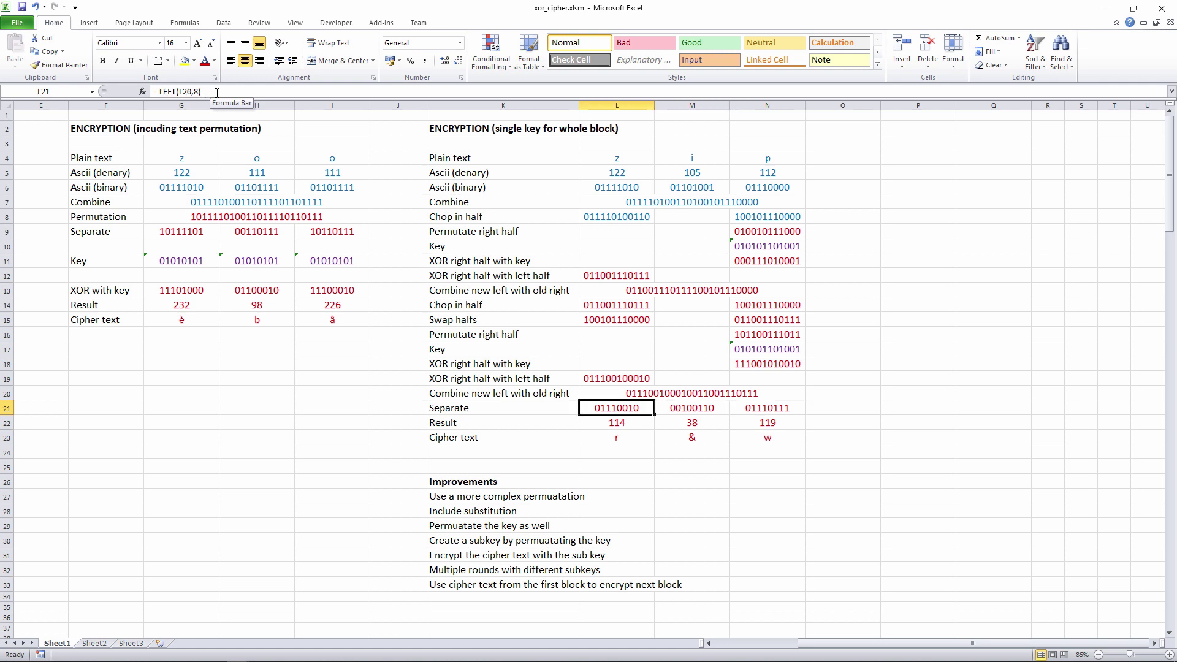
pyautogui.press('Down')
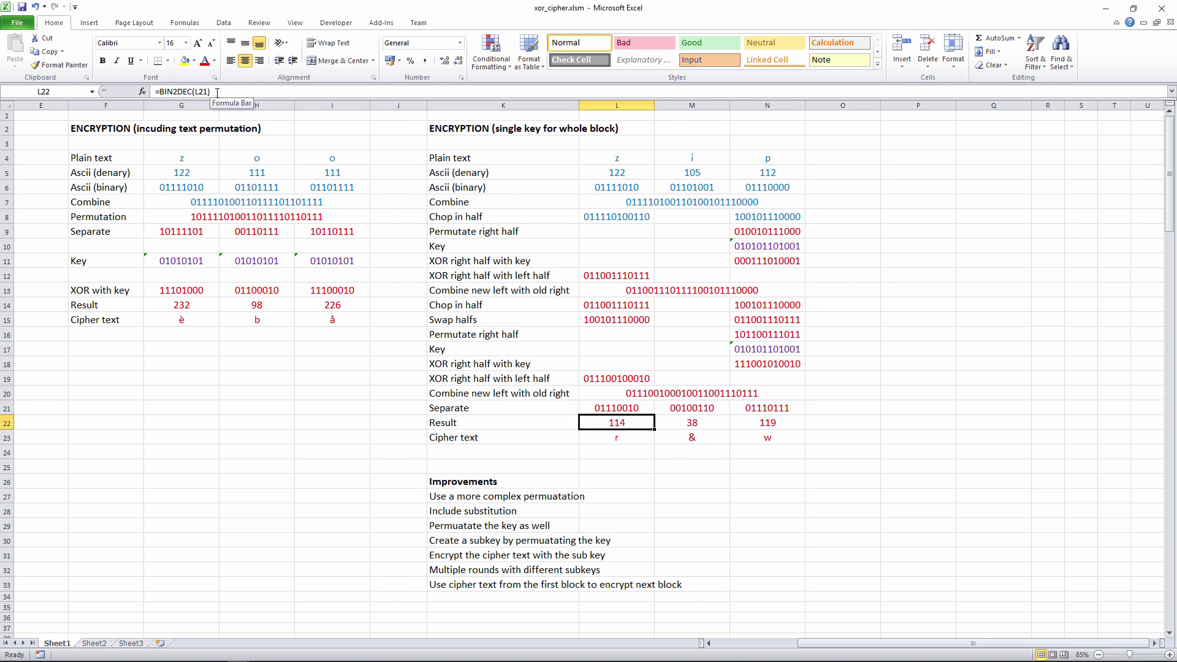
pyautogui.press('Right')
pyautogui.press('Right')
pyautogui.press('Left')
pyautogui.press('Left')
pyautogui.press('Down')
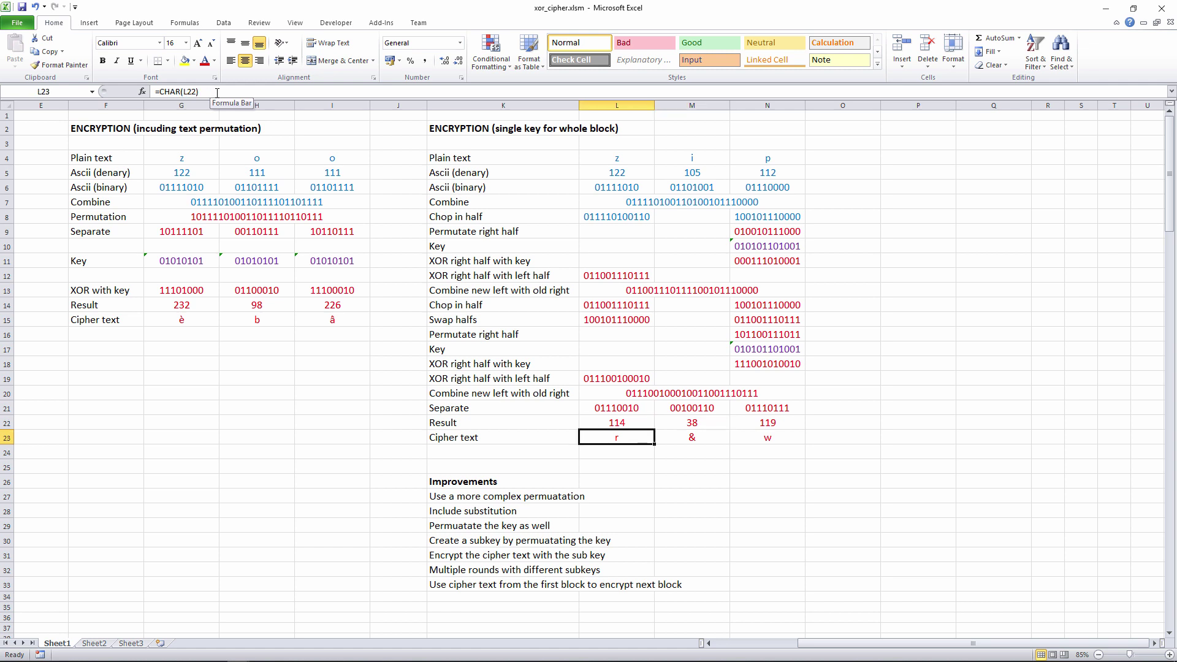
pyautogui.press('Right')
pyautogui.press('Right')
# - Type o into N4 and M4 so the block plain text reads z, o, o, giving cipher Ë, -, x
pyautogui.press('Left')
pyautogui.press('Left')
pyautogui.click(784, 156)
pyautogui.write('o')
pyautogui.press('Left')
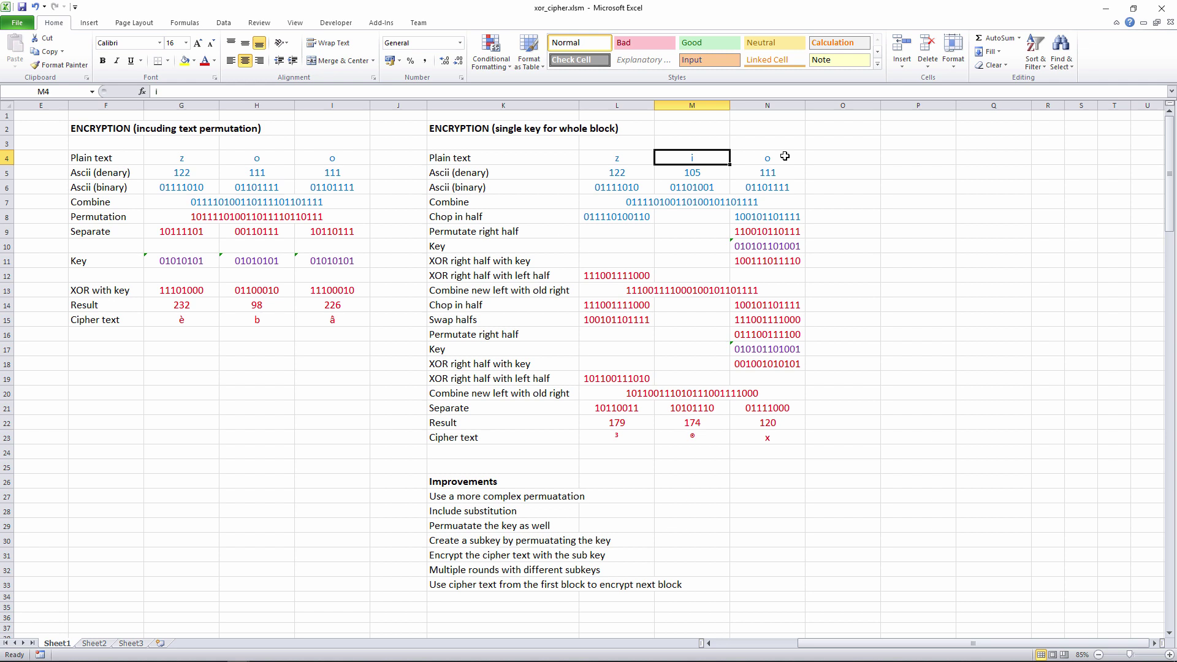
pyautogui.write('o')
pyautogui.press('Left')
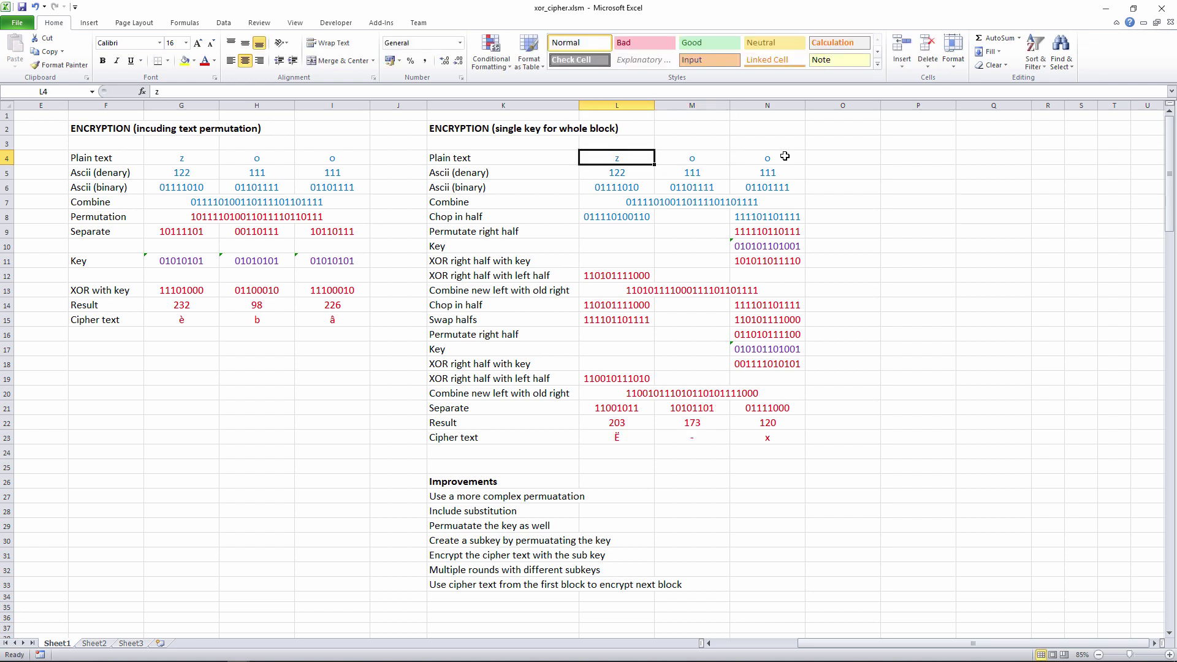